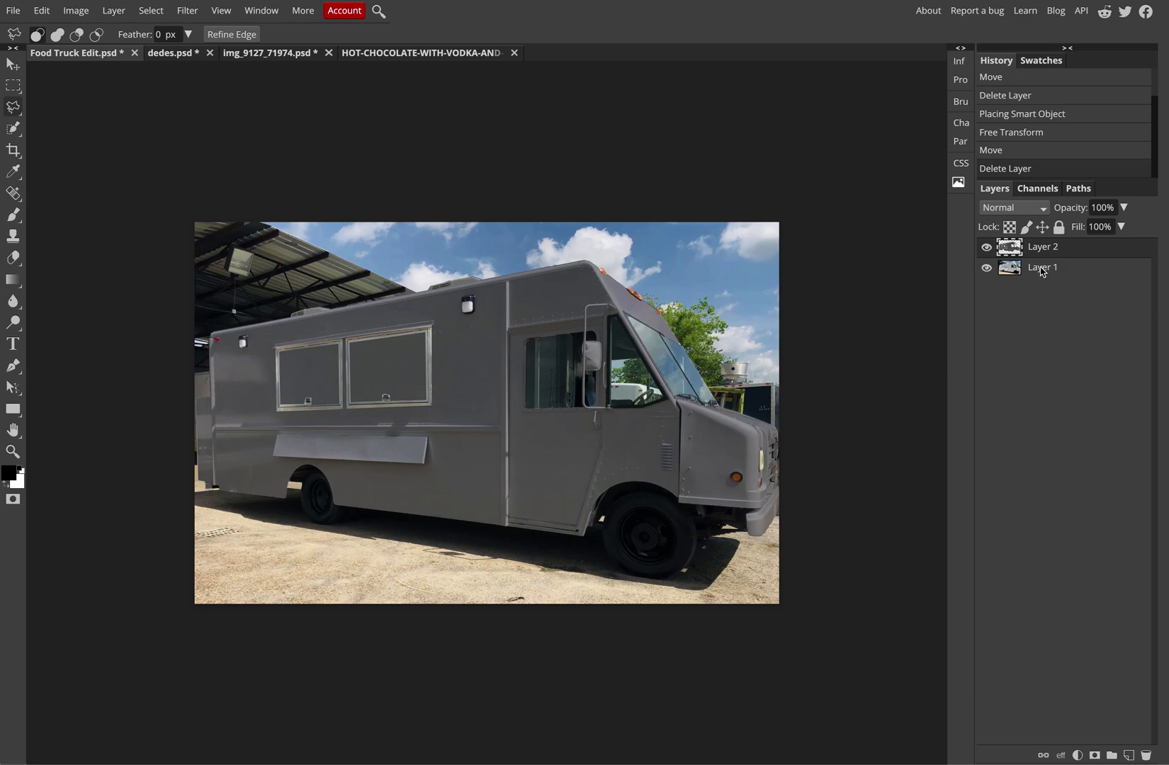
# Toggle the grey truck and background photo layers off and on to check the cut-out.
pyautogui.click(987, 247)
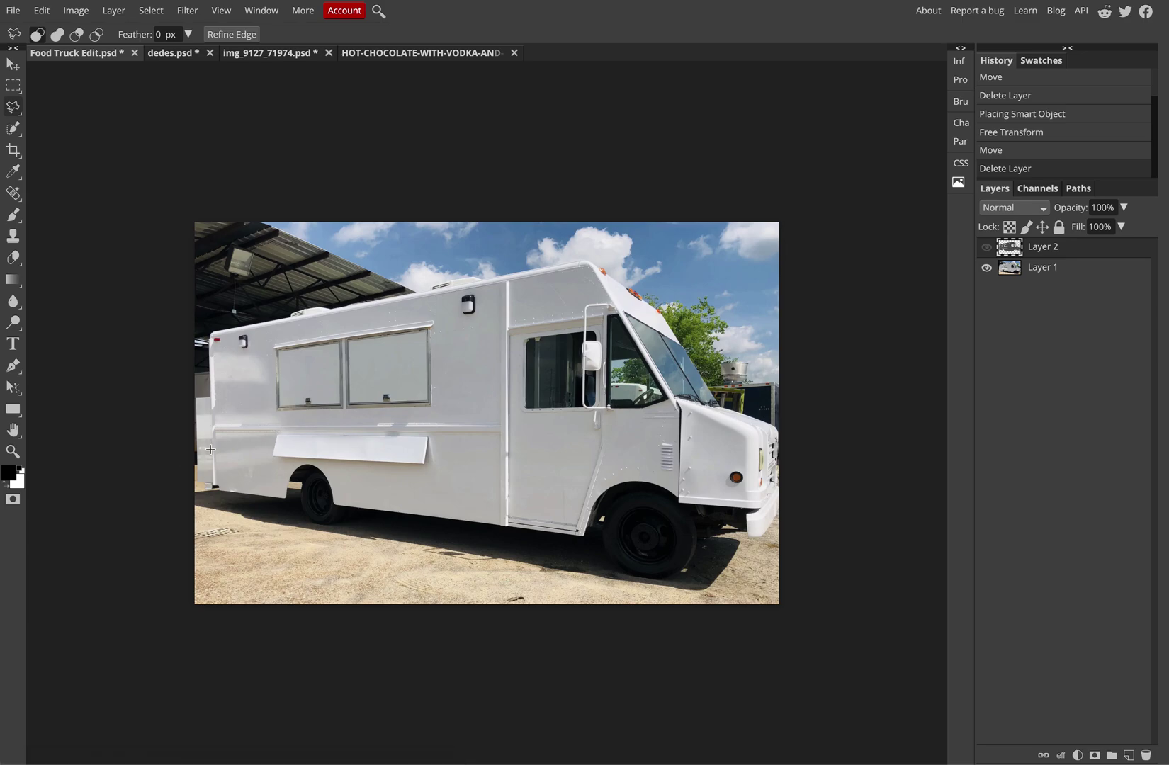
pyautogui.click(986, 248)
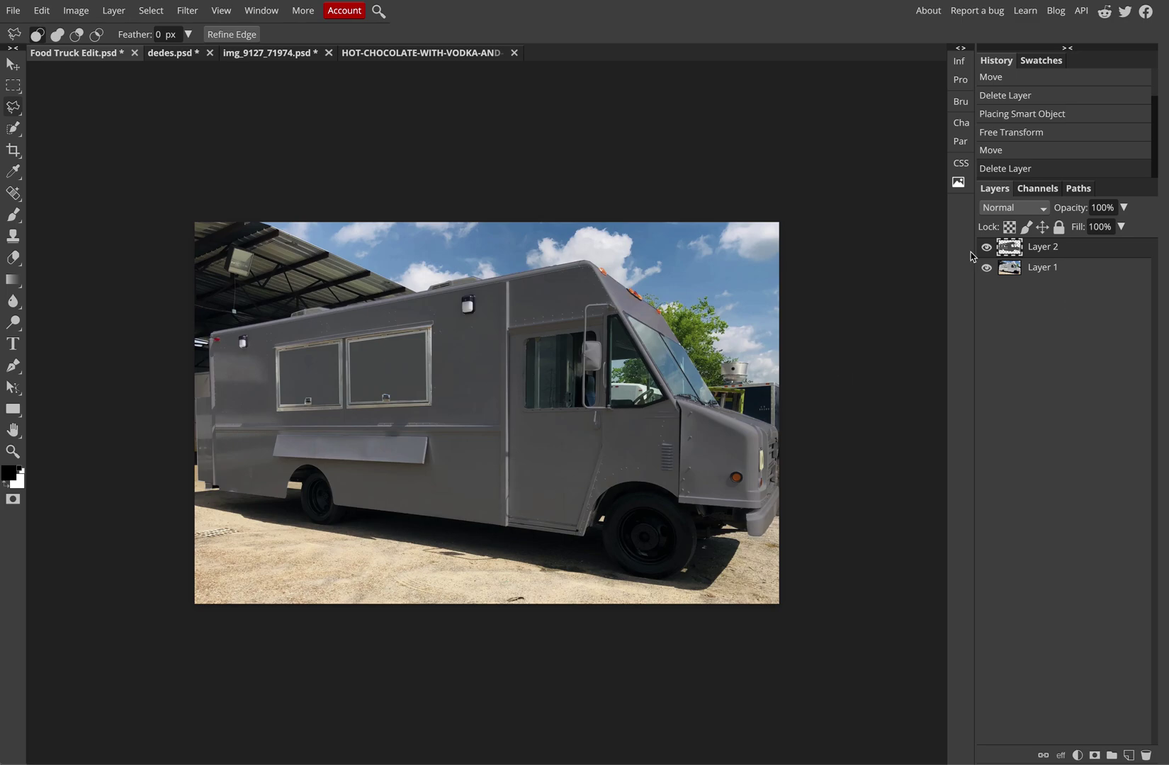
pyautogui.click(986, 268)
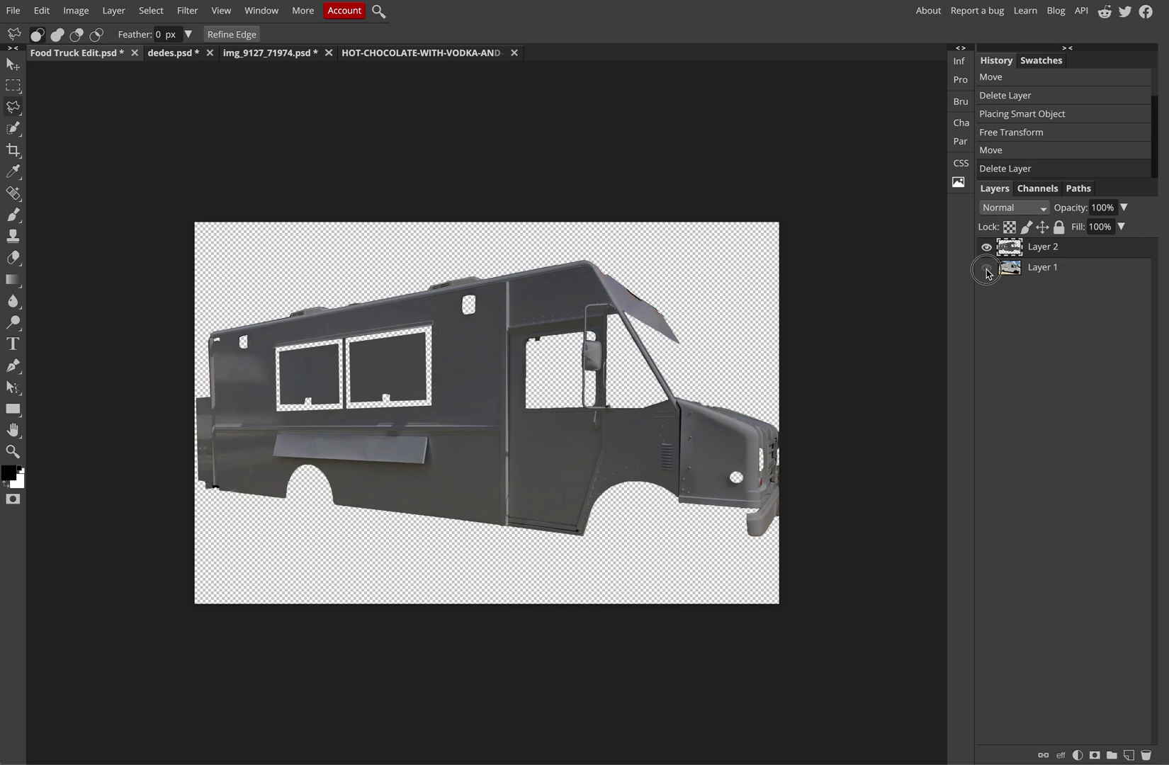
pyautogui.click(986, 269)
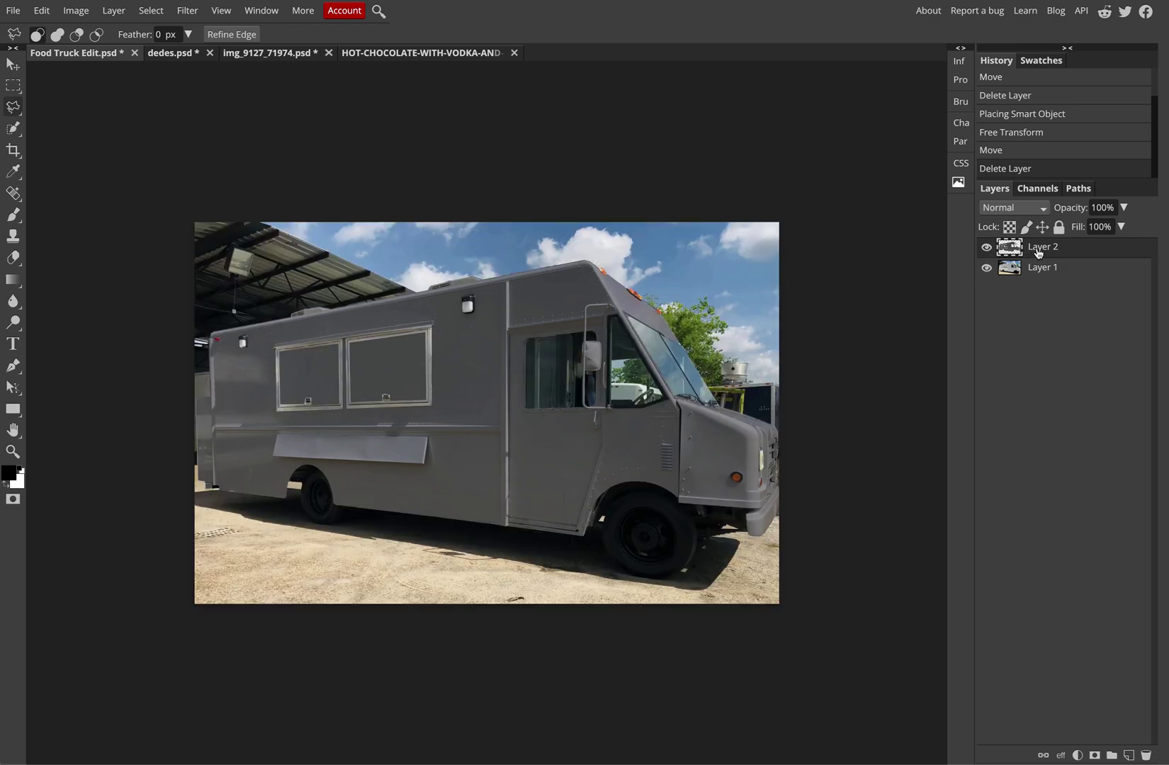
# In Hue/Saturation, colourize the truck and preview a deep blue at Hue -131, Saturation 76.
pyautogui.click(77, 11)
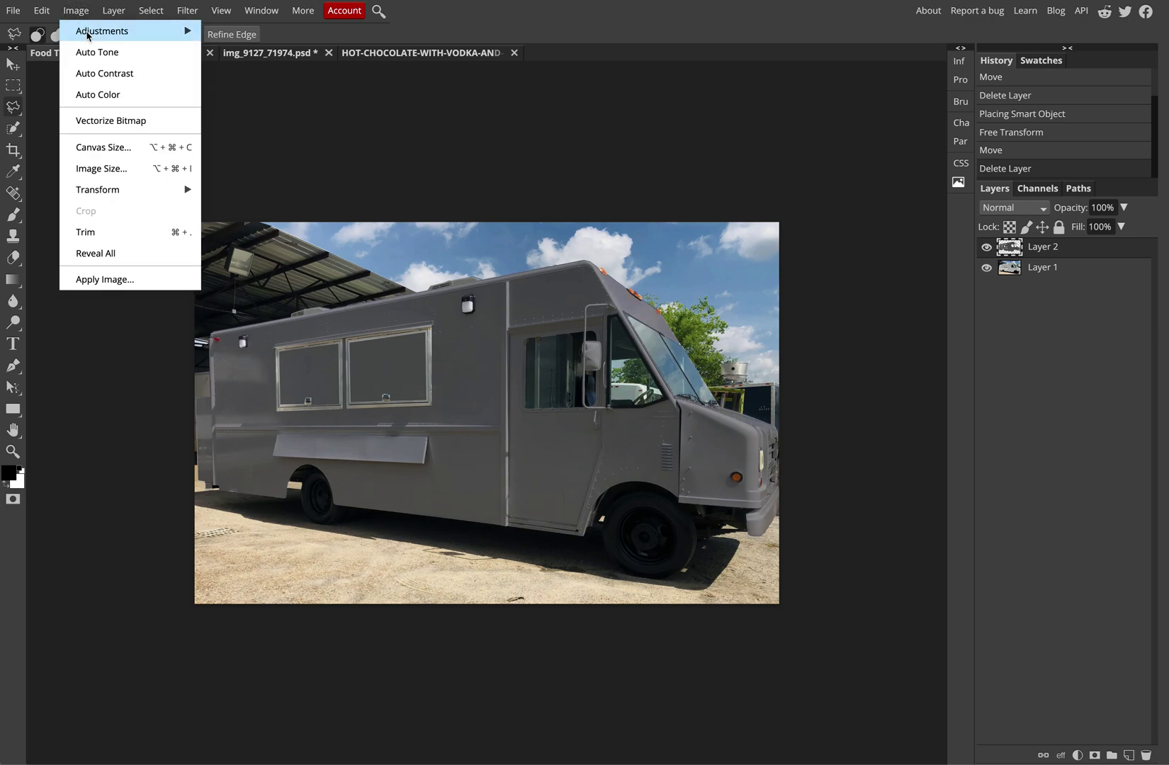
pyautogui.moveTo(89, 33)
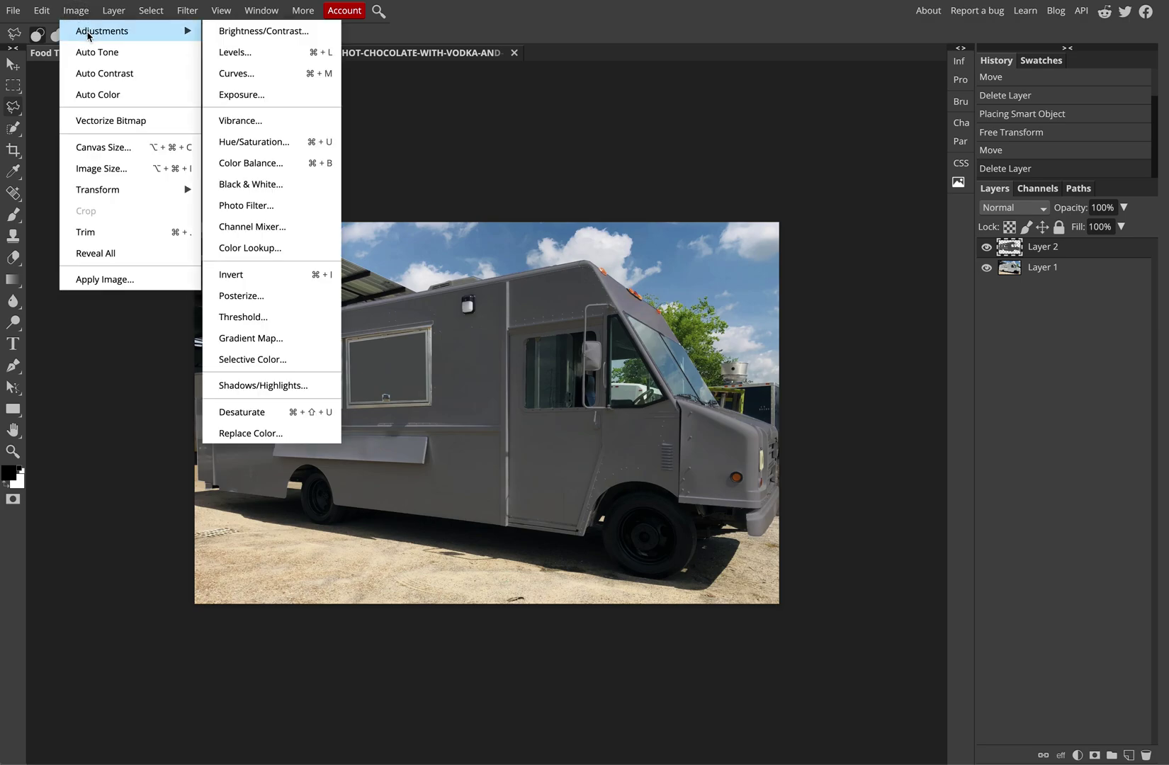
pyautogui.click(272, 144)
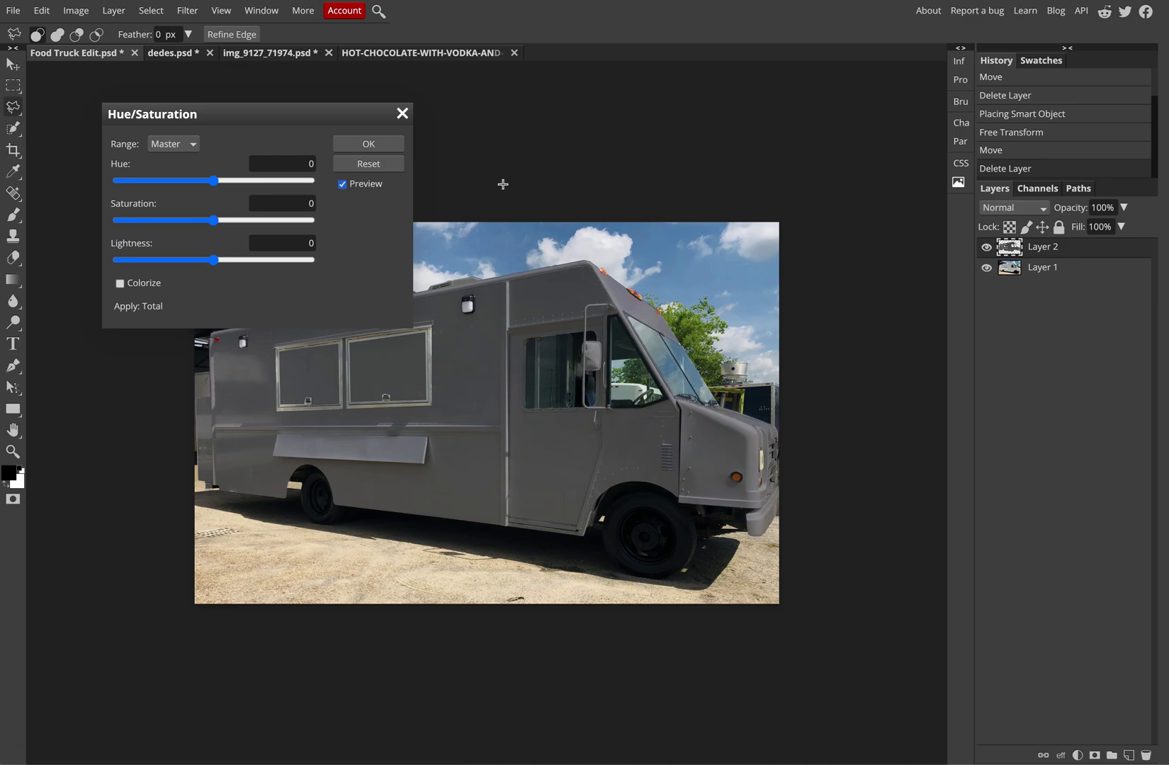
pyautogui.moveTo(235, 112); pyautogui.dragTo(183, 97)
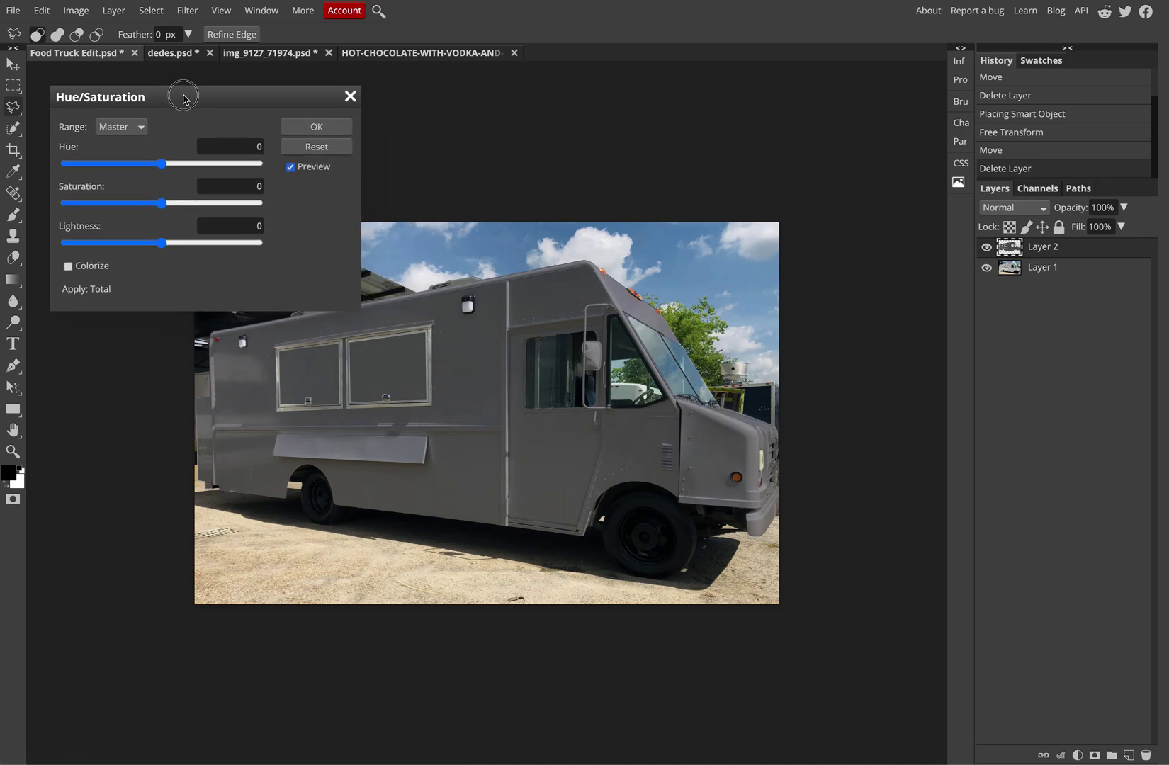
pyautogui.click(68, 267)
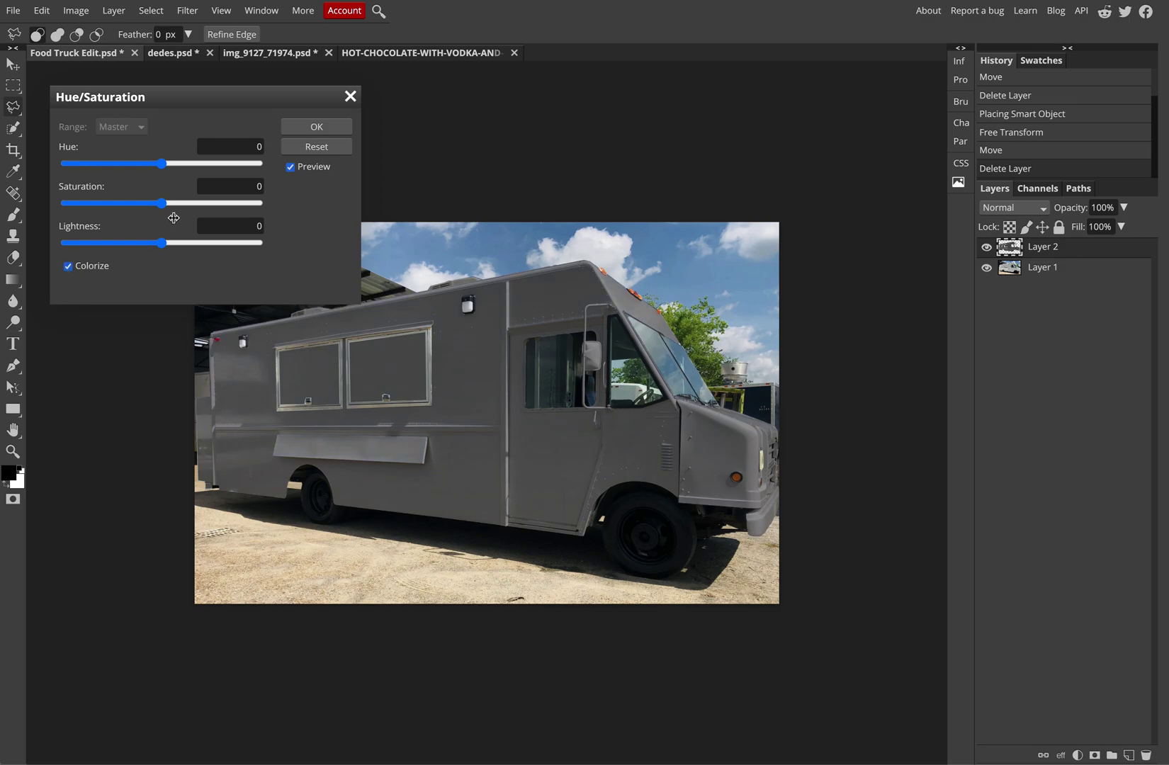
pyautogui.moveTo(165, 208); pyautogui.dragTo(236, 211)
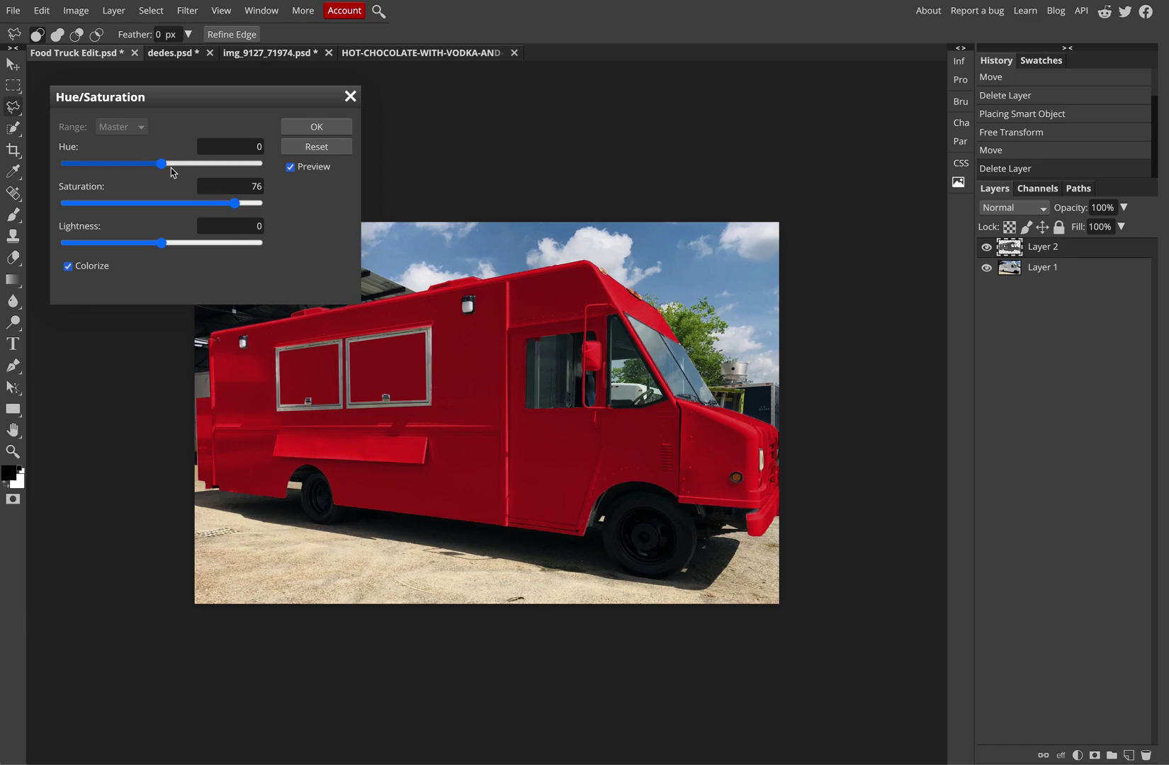
pyautogui.moveTo(162, 167); pyautogui.dragTo(94, 168)
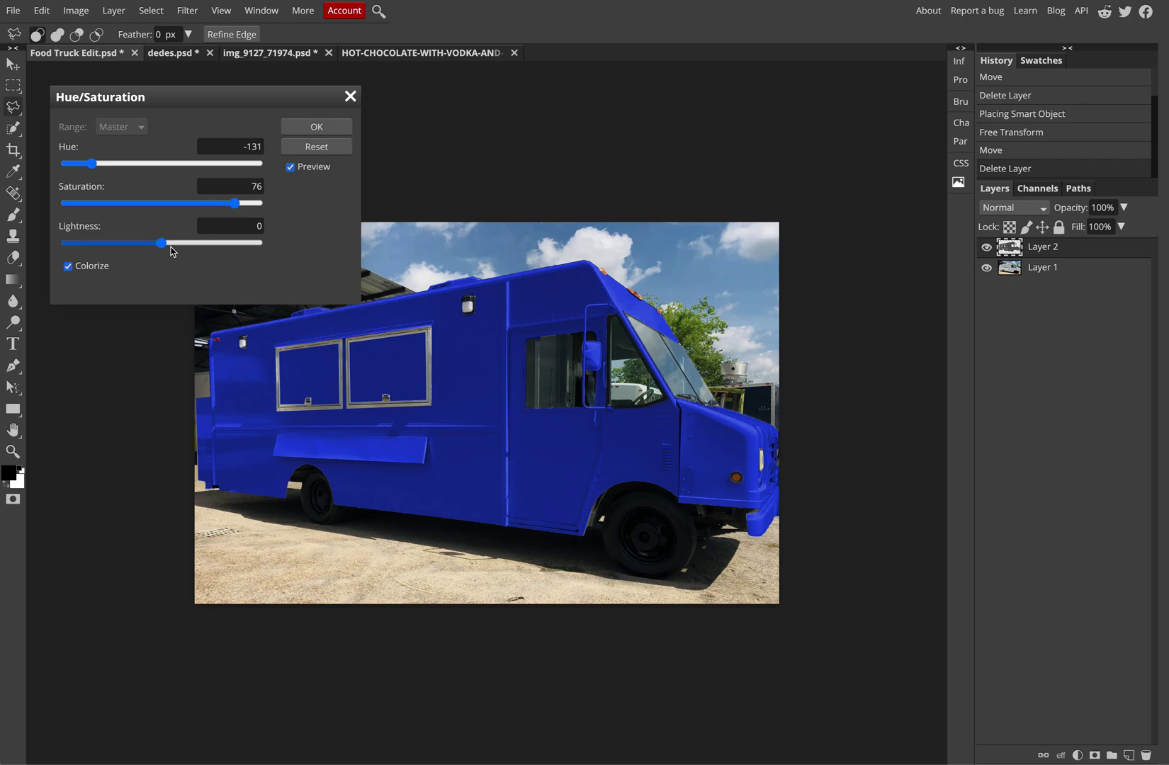
# Reset Lightness to 0, set Hue 0 with Saturation 76, and apply the colourize.
pyautogui.moveTo(164, 248); pyautogui.dragTo(204, 253)
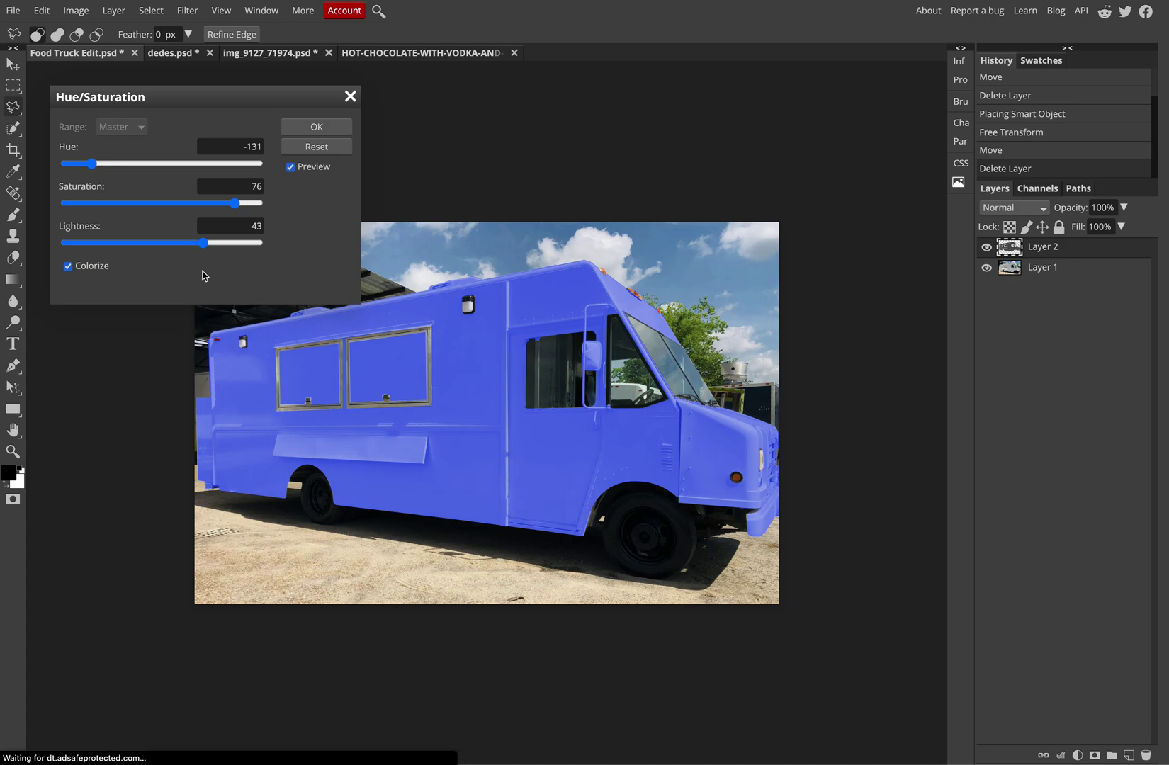
pyautogui.moveTo(206, 249); pyautogui.dragTo(162, 249)
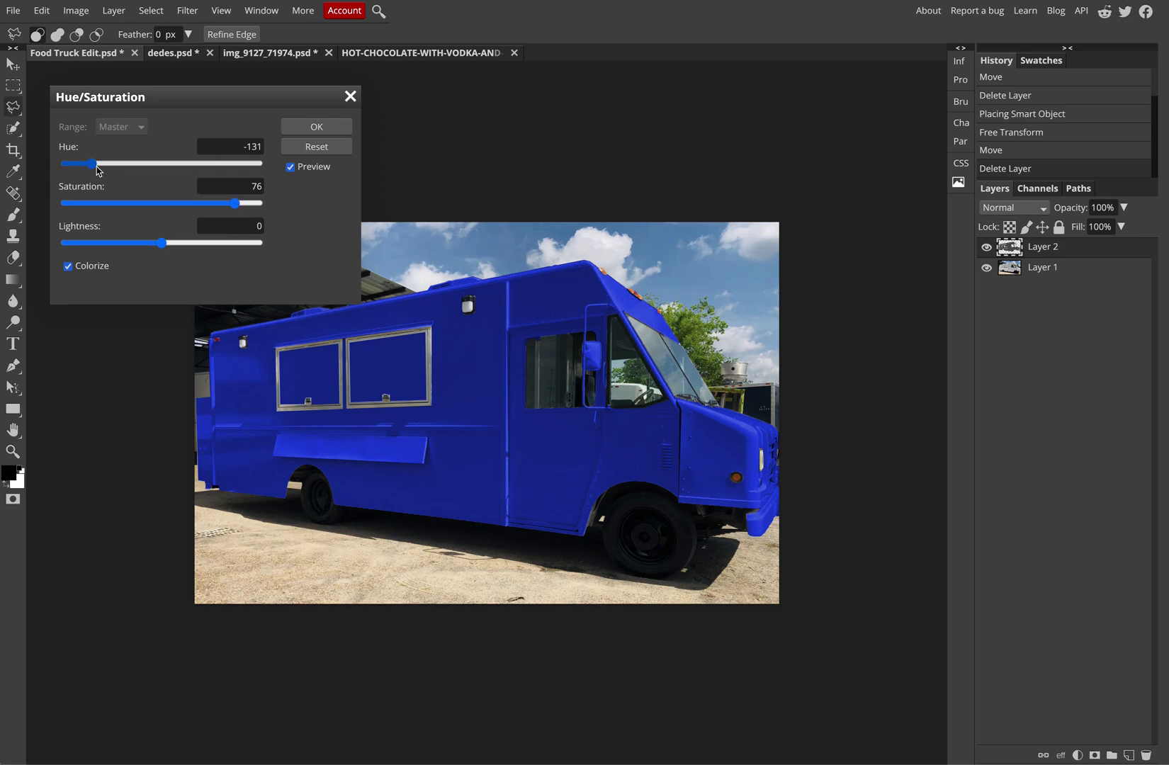
pyautogui.moveTo(92, 164); pyautogui.dragTo(162, 173)
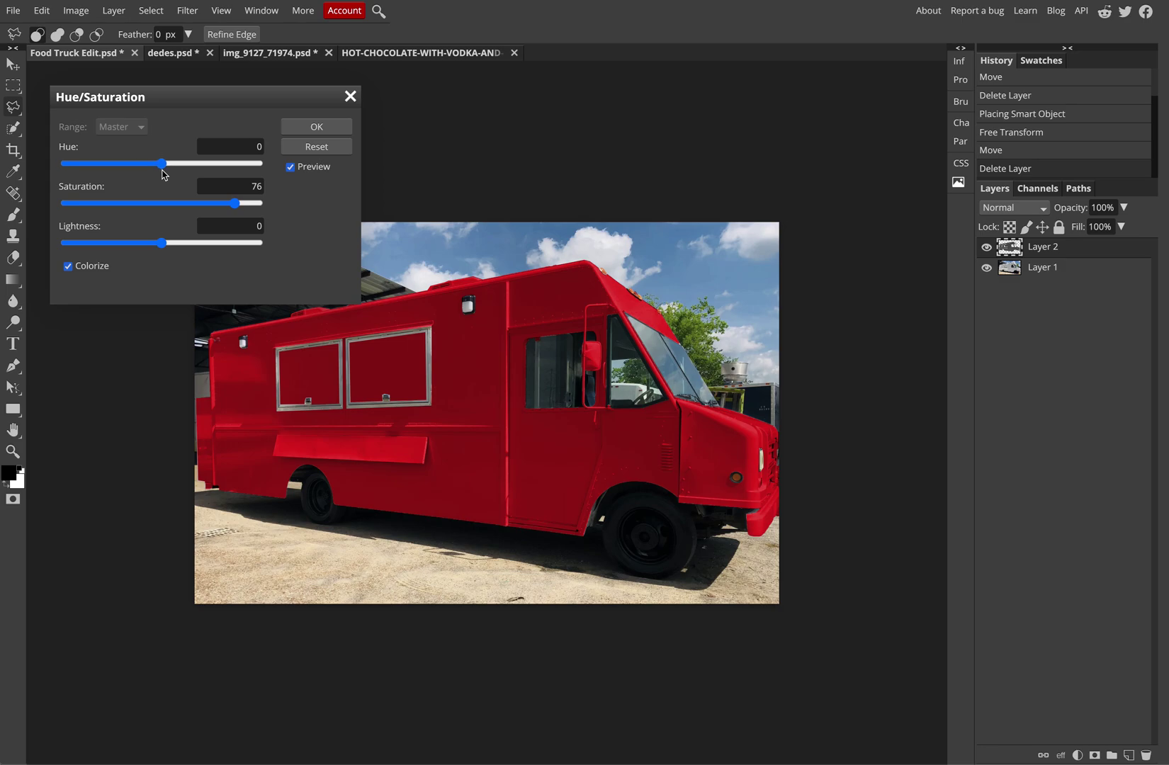
pyautogui.click(317, 127)
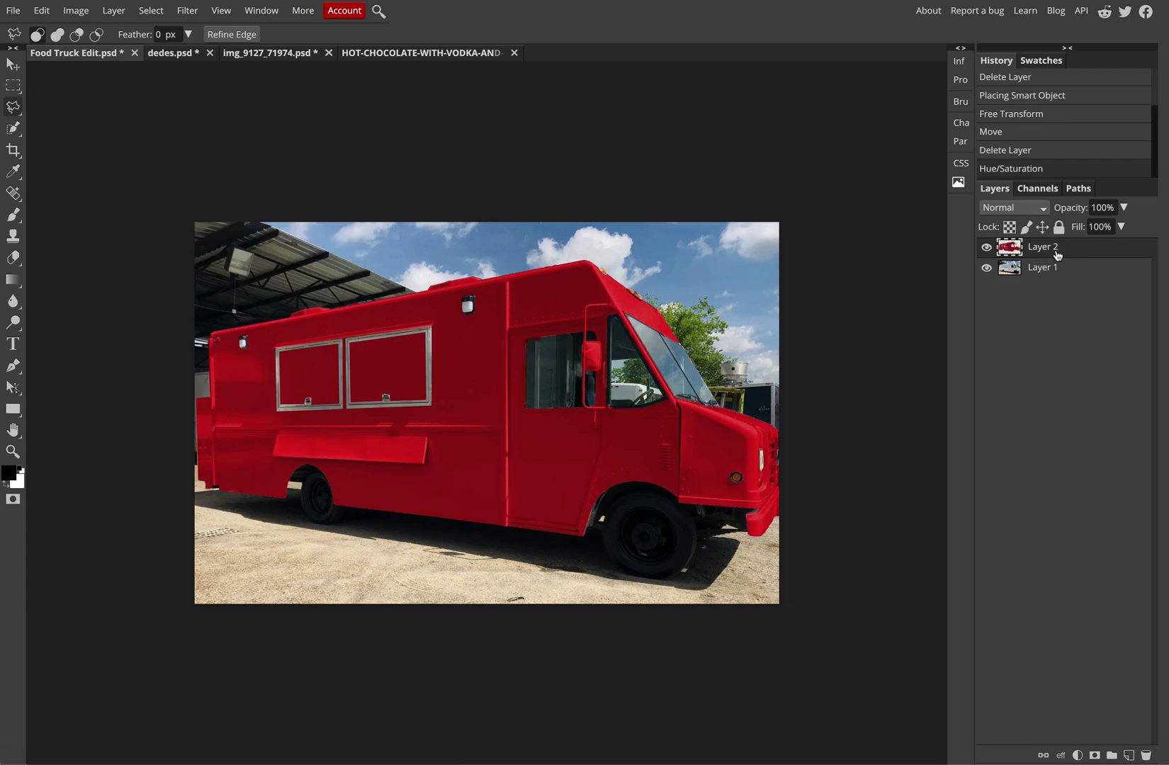
# Duplicate Layer 2 as Layer 2 copy, hide the original, and choose the Polygonal Lasso.
pyautogui.moveTo(1055, 254); pyautogui.dragTo(1128, 756)
pyautogui.click(986, 267)
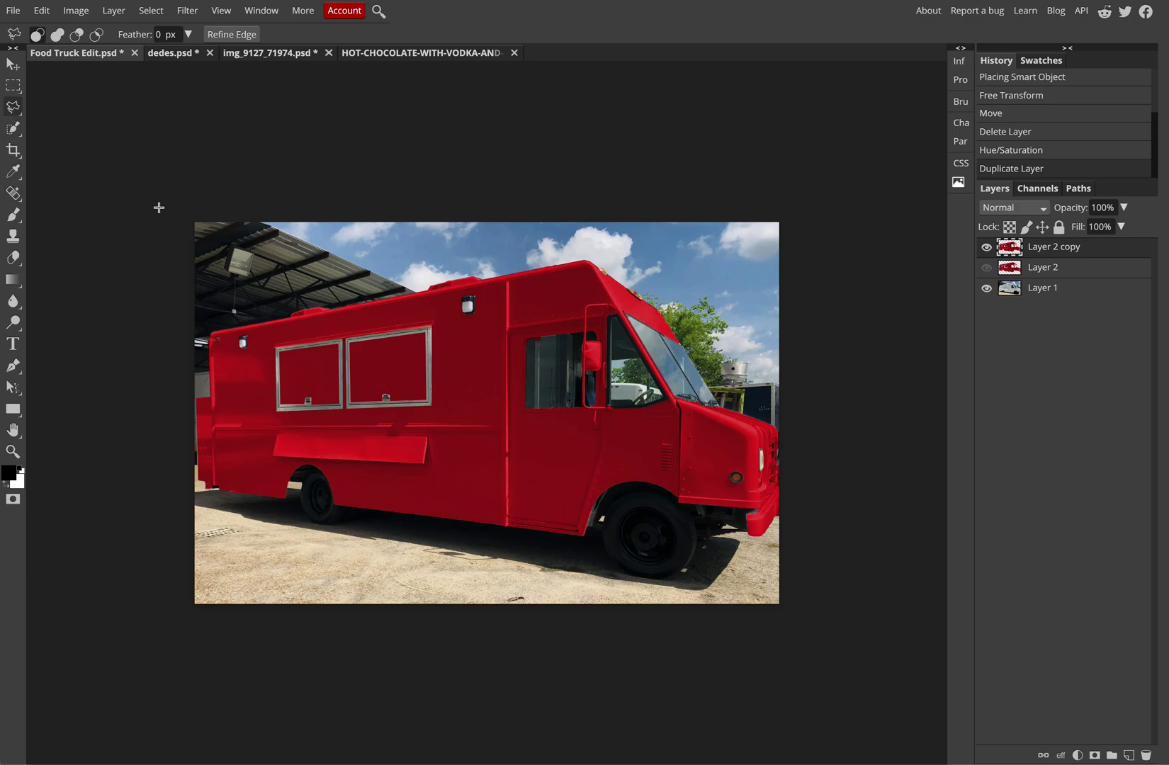
pyautogui.click(12, 87)
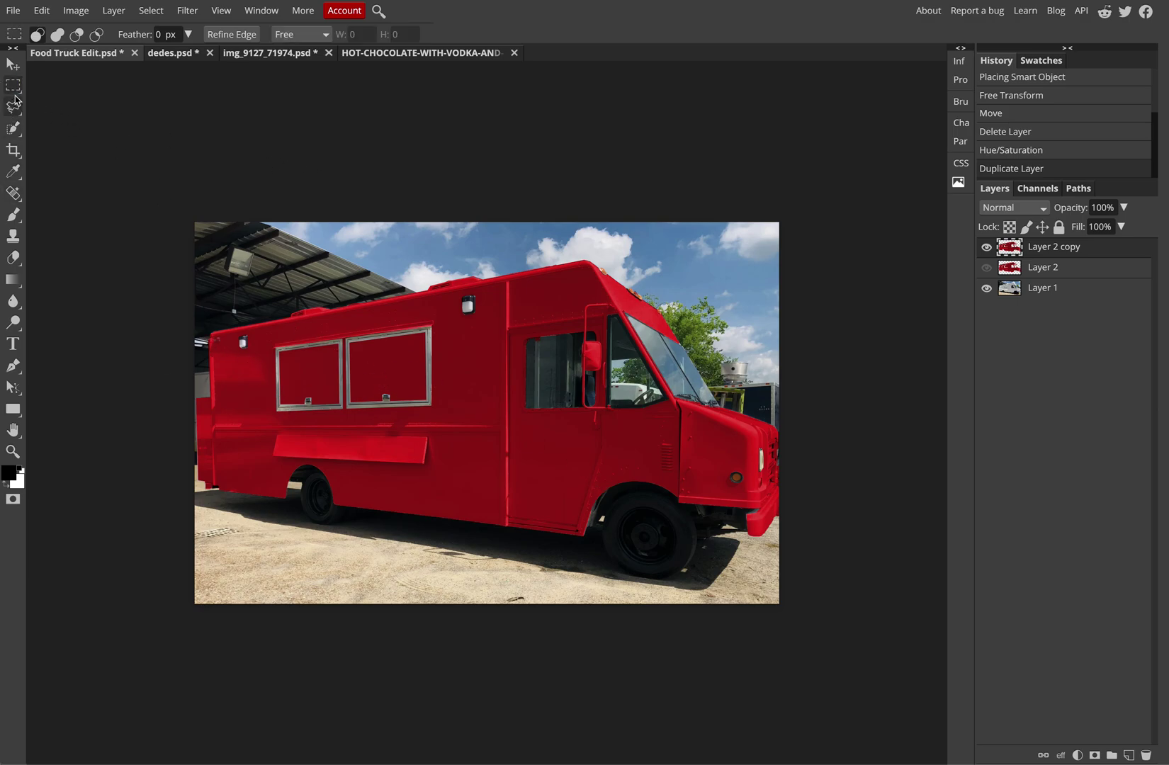
pyautogui.click(13, 106)
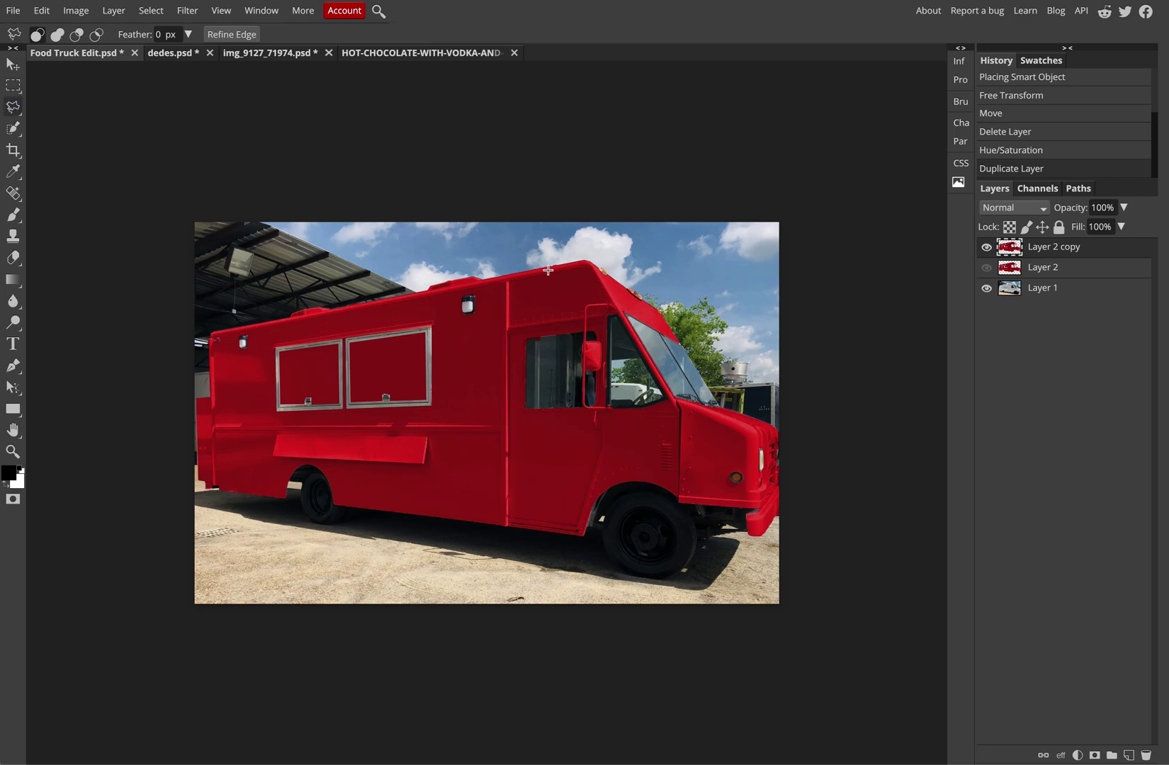
# Outline the first wedge stripes from the front-wheel point to the truck's left and upper-left edges.
pyautogui.click(613, 565)
pyautogui.click(186, 440)
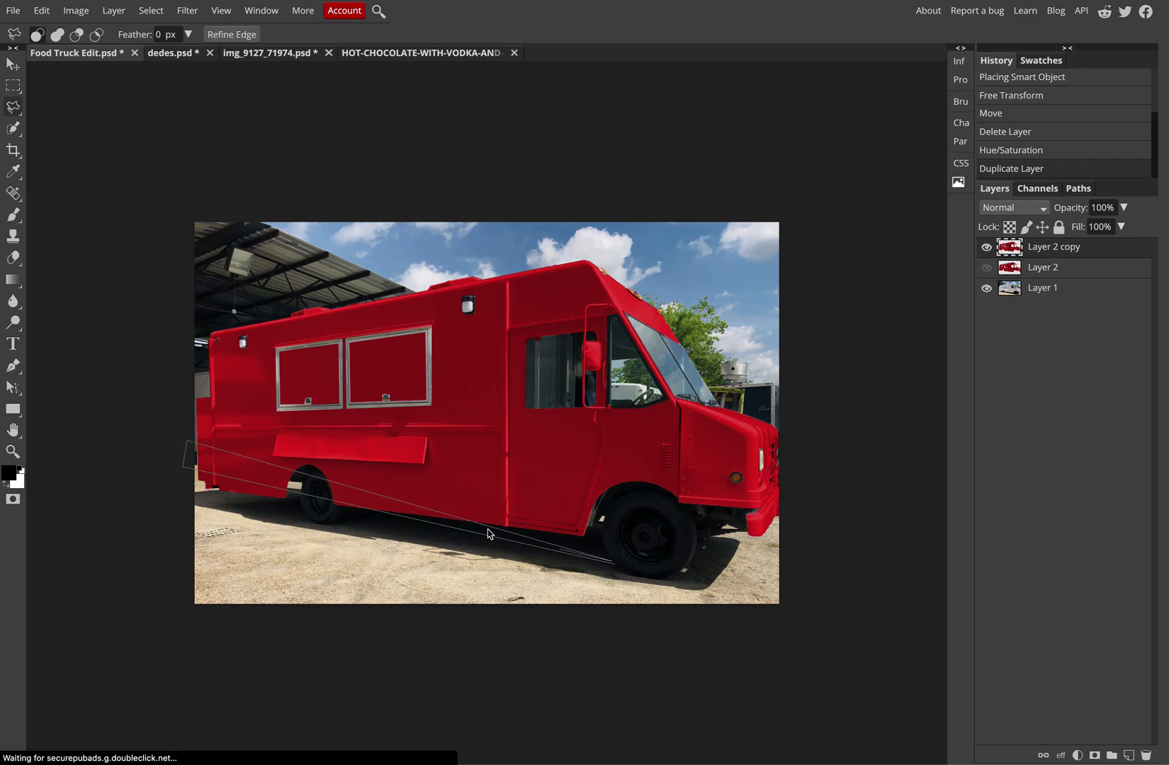
pyautogui.click(188, 397)
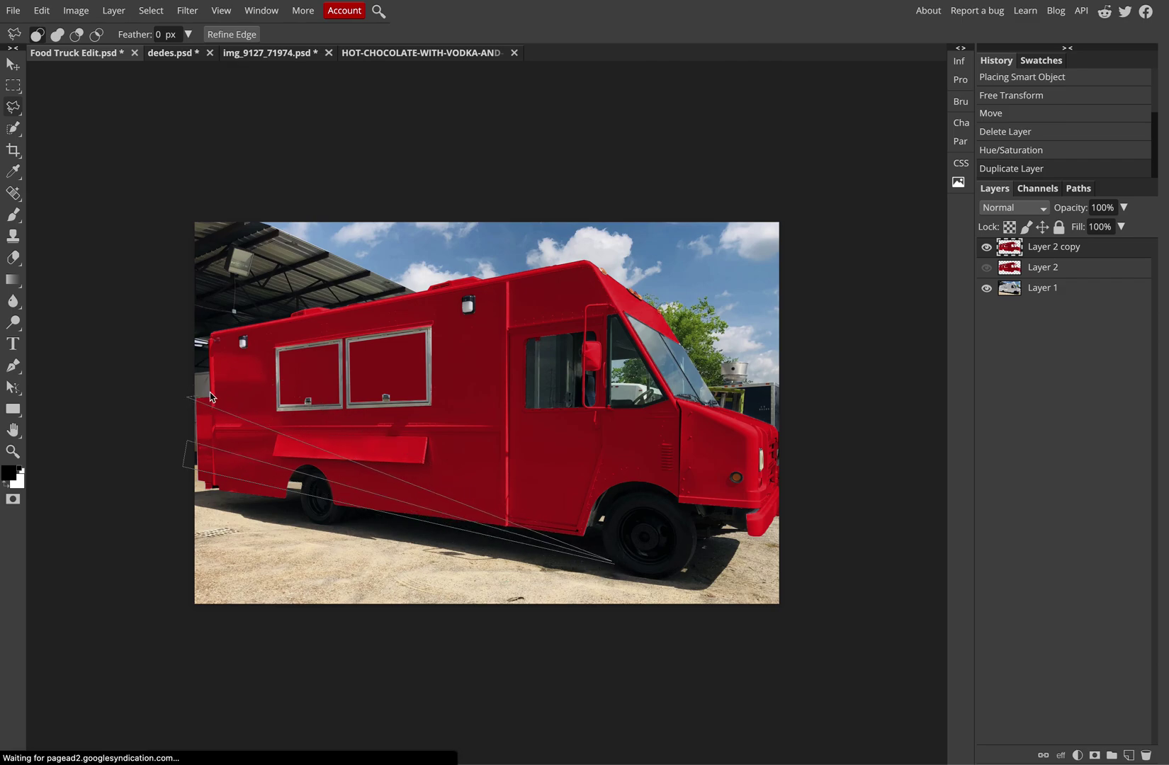
pyautogui.click(200, 379)
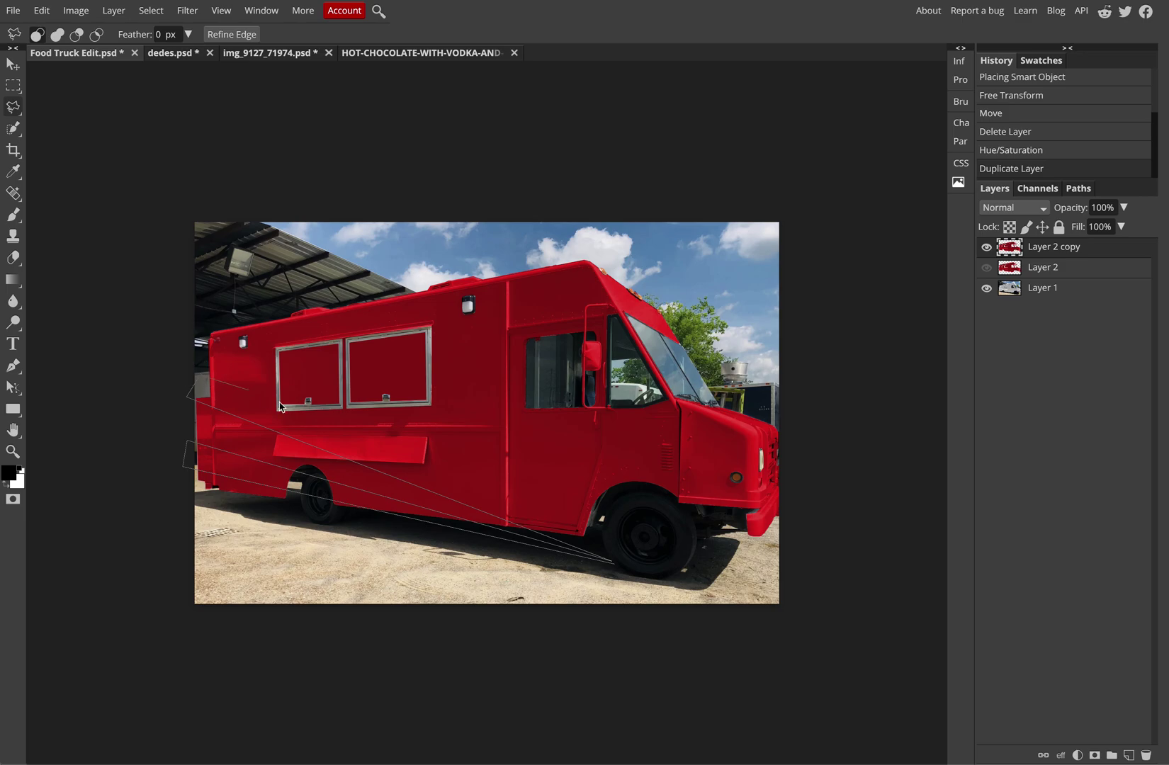
pyautogui.click(221, 322)
pyautogui.click(234, 313)
pyautogui.click(312, 309)
pyautogui.click(613, 562)
# Add wedge stripes across the roof, windshield and truck front, closing the sunburst selection.
pyautogui.click(410, 286)
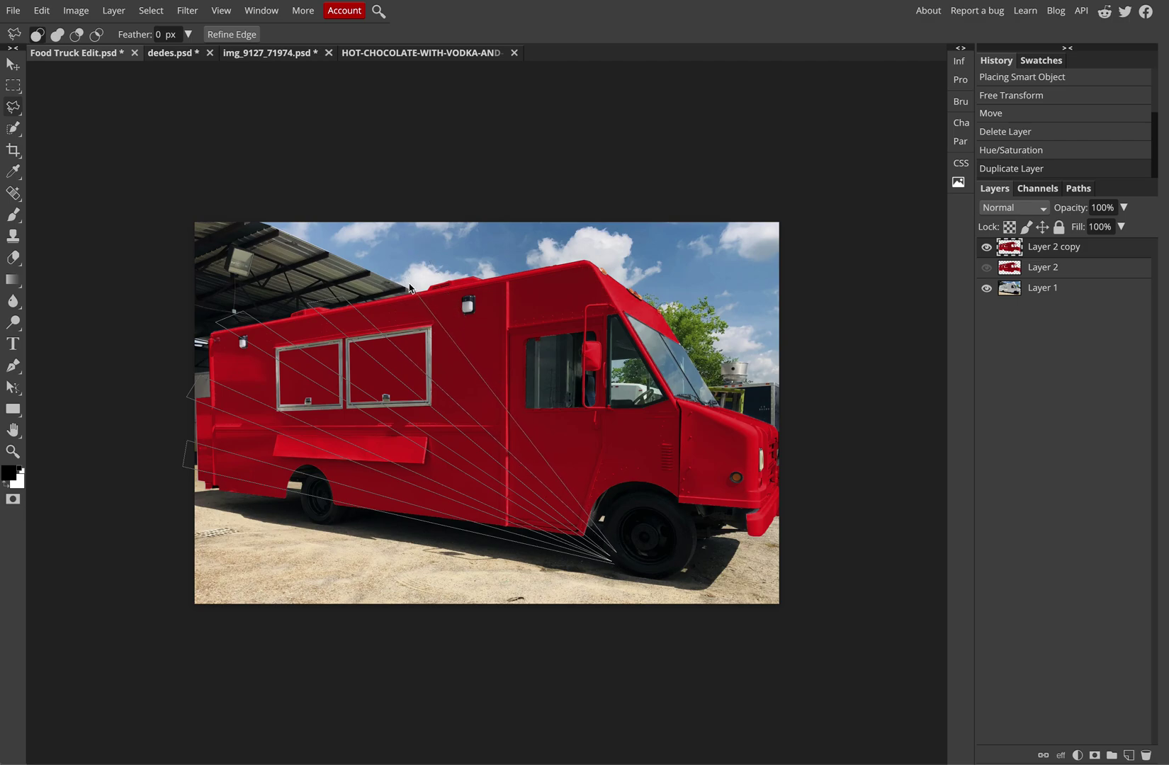
pyautogui.click(449, 280)
pyautogui.click(614, 560)
pyautogui.click(518, 272)
pyautogui.click(553, 261)
pyautogui.click(620, 556)
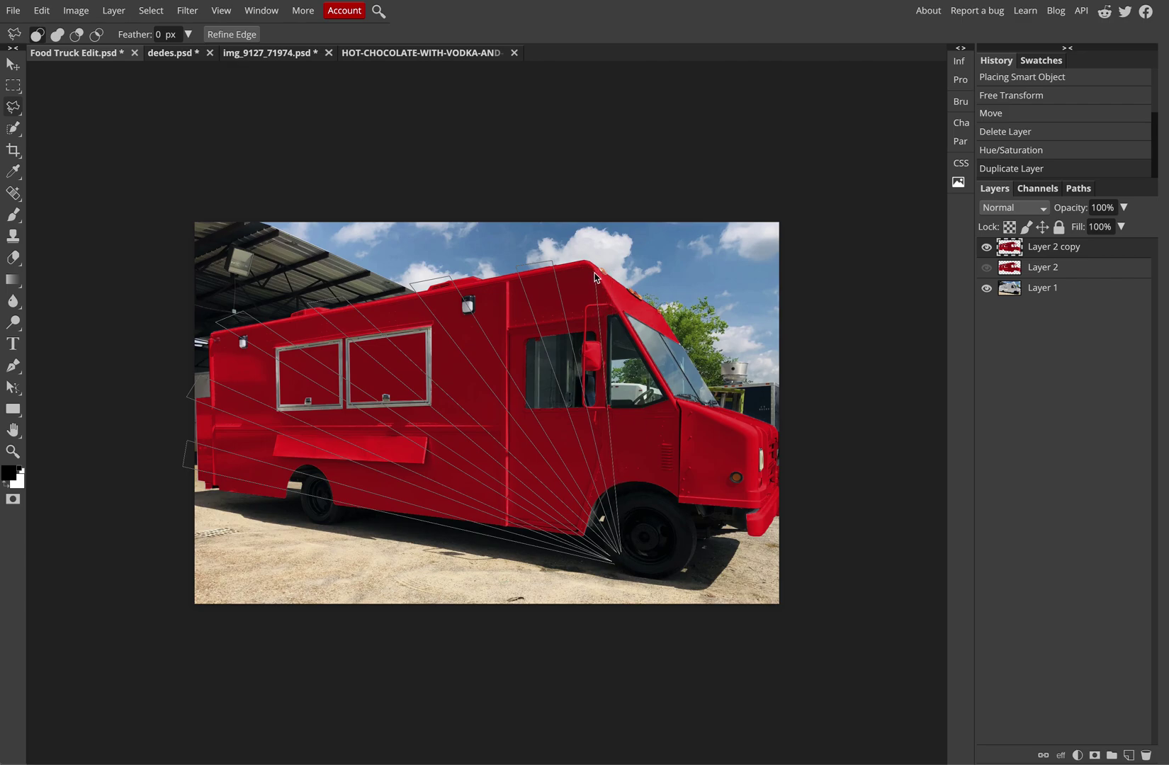
pyautogui.click(630, 328)
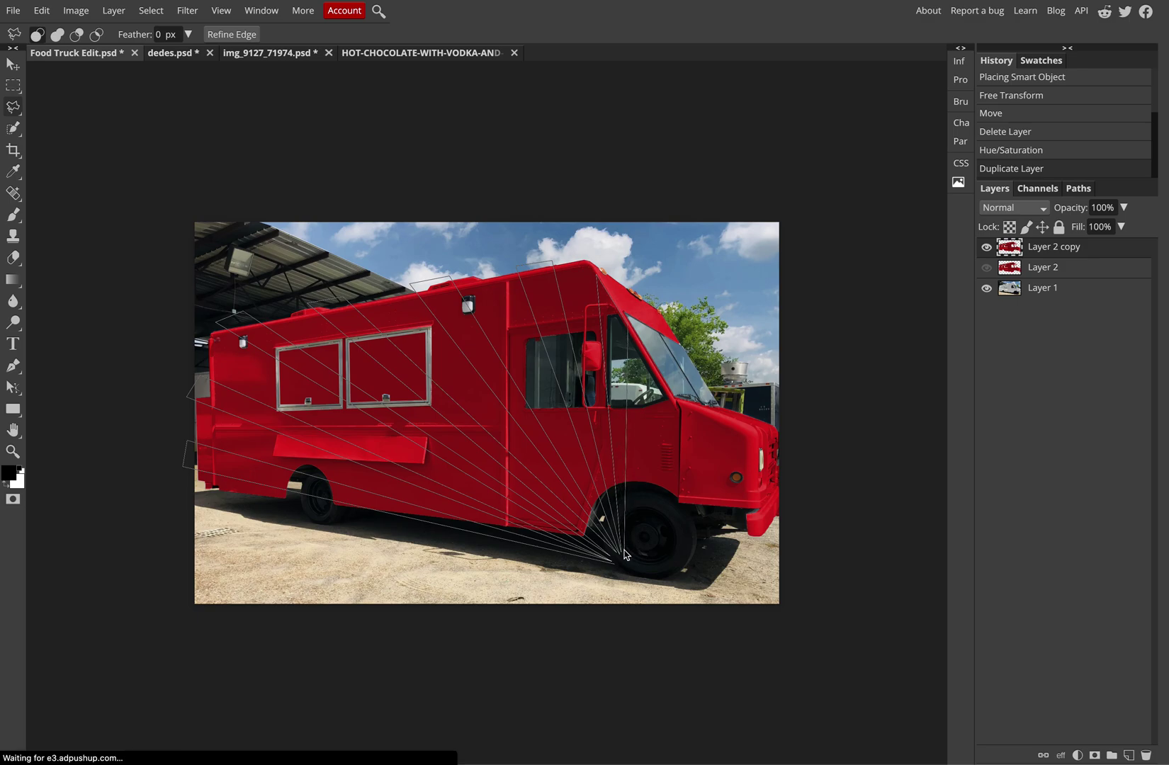
pyautogui.click(625, 554)
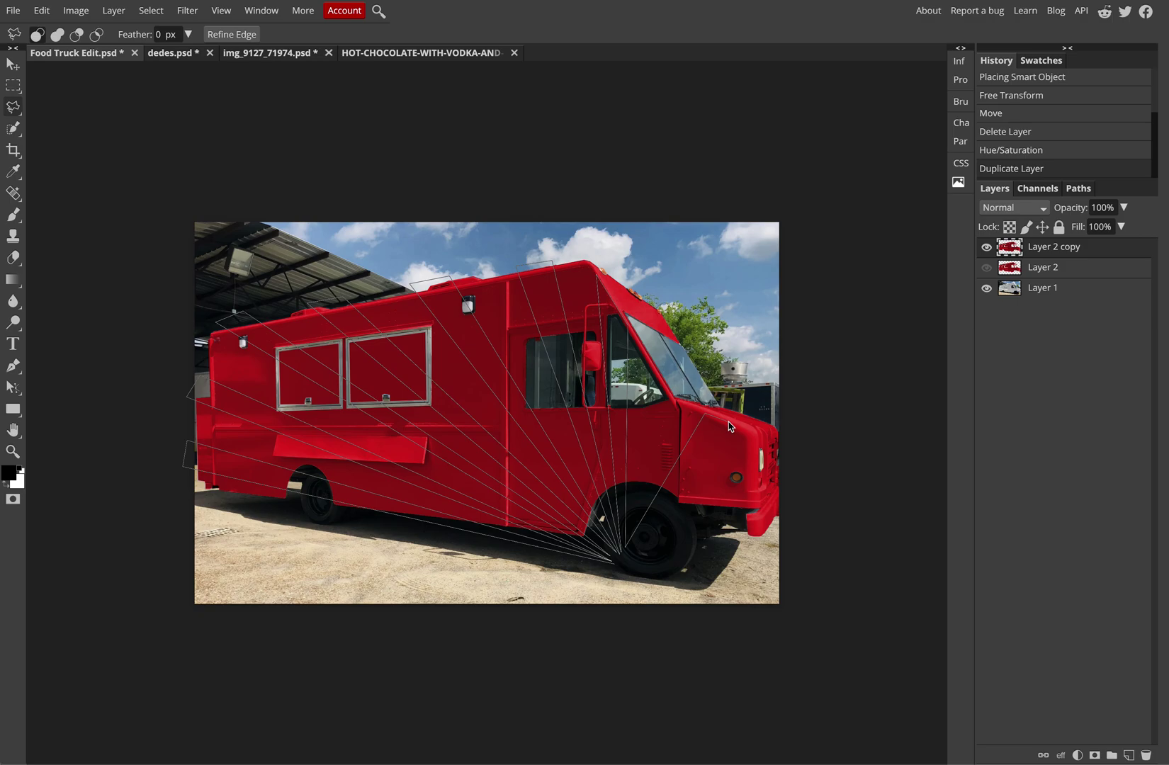
pyautogui.click(732, 426)
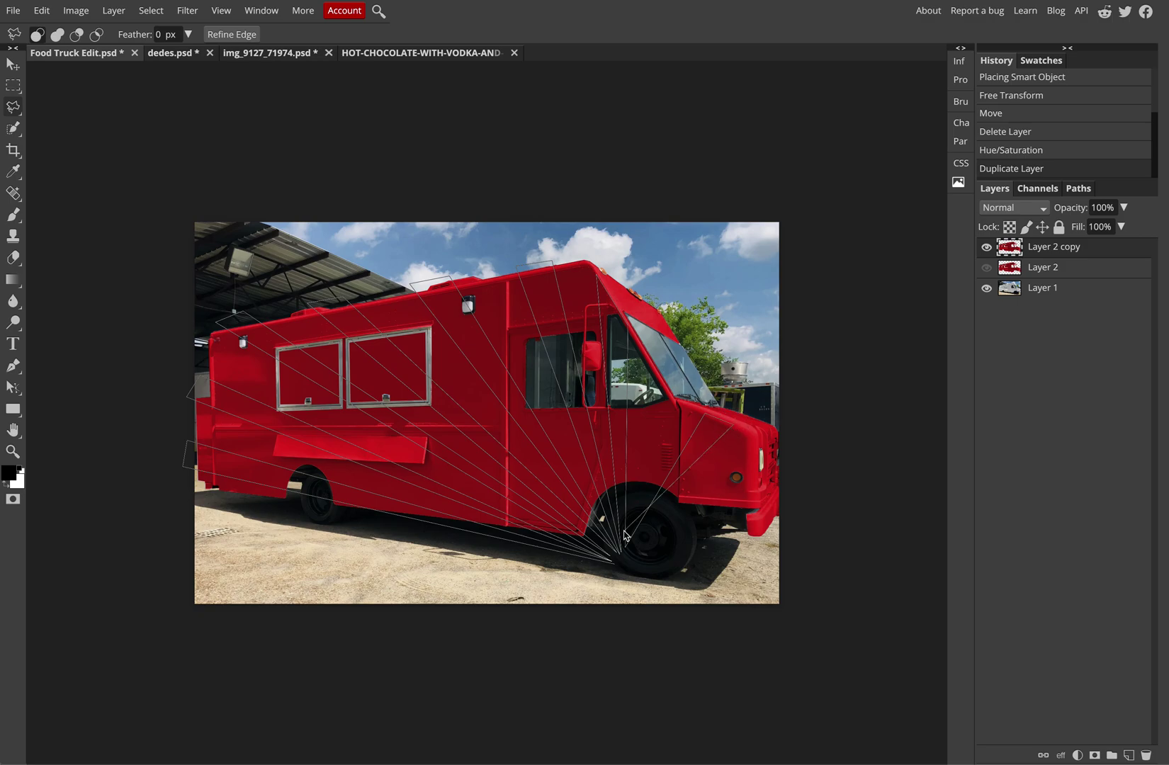
pyautogui.click(615, 569)
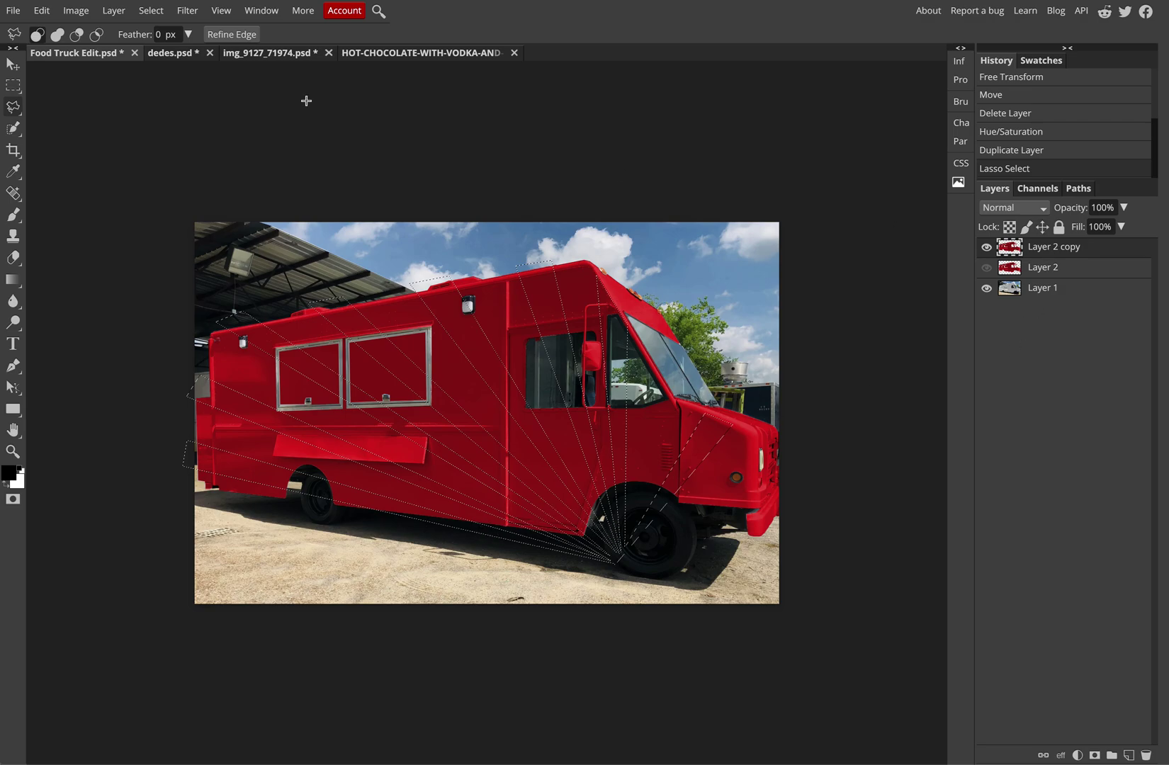
pyautogui.click(73, 11)
# Colourize the selected wedge stripes yellow at Hue 50 and Saturation 64.
pyautogui.moveTo(190, 31)
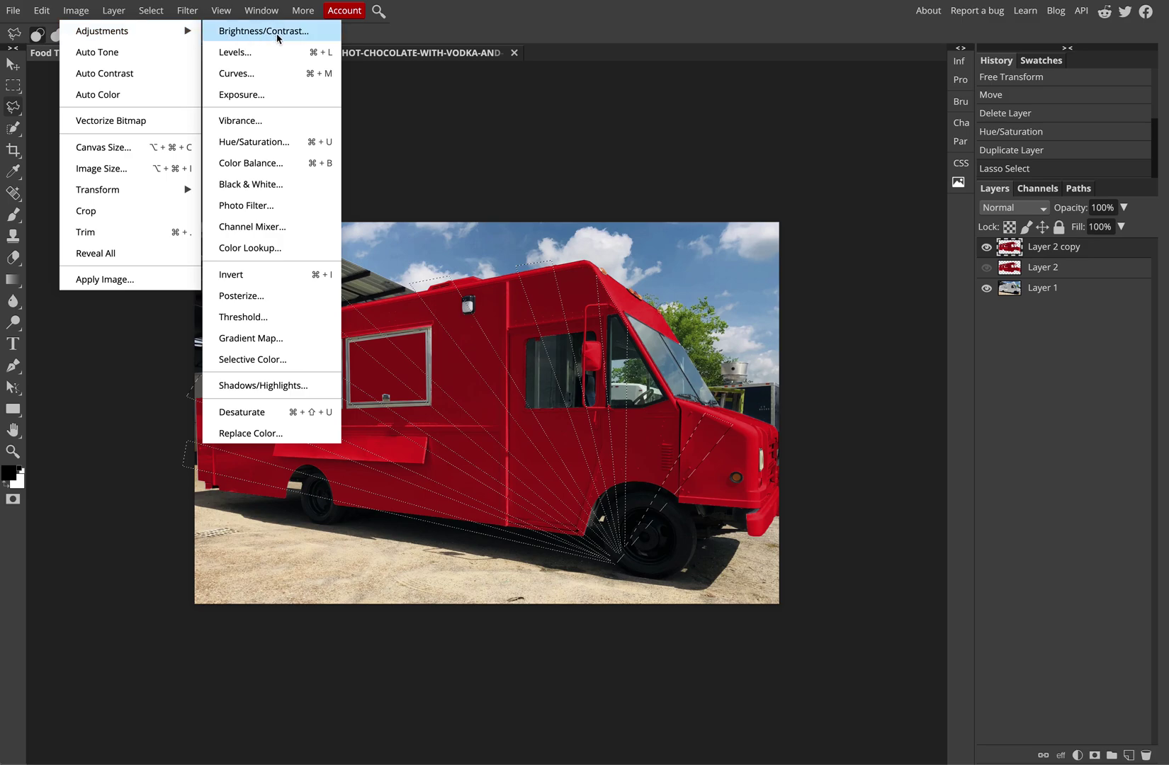
pyautogui.click(268, 140)
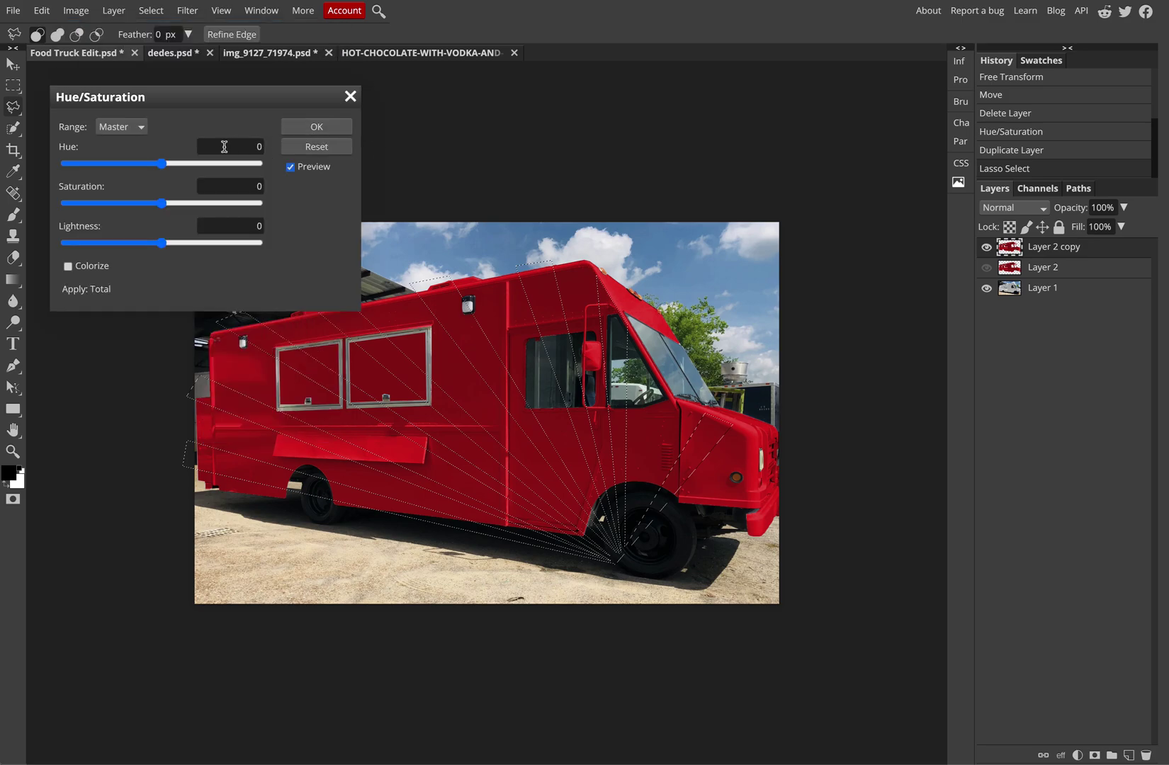
pyautogui.click(69, 267)
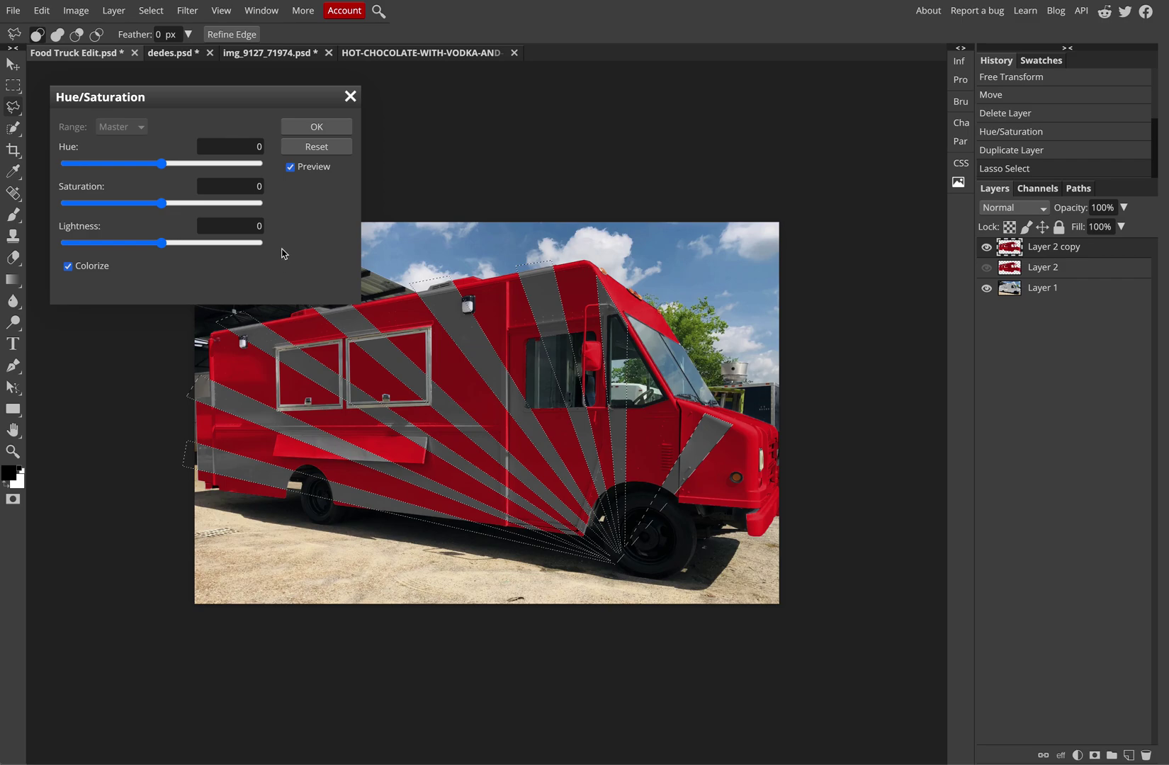
pyautogui.moveTo(167, 204); pyautogui.dragTo(226, 205)
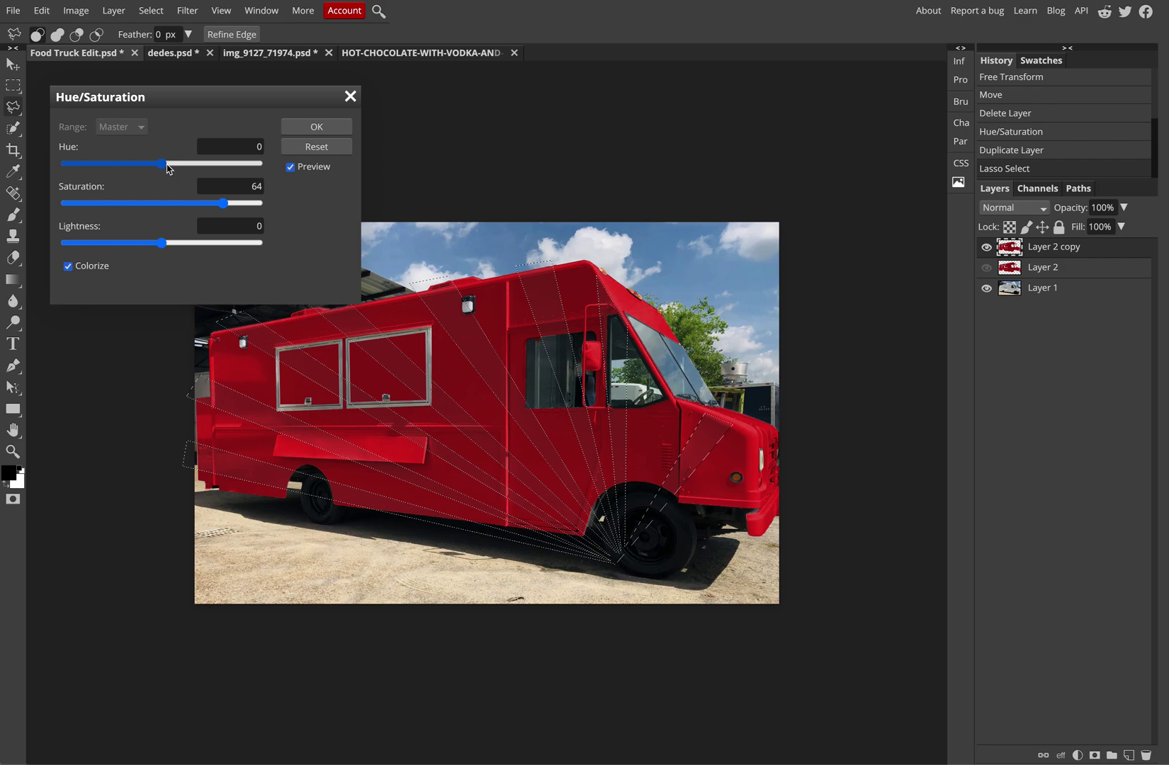
pyautogui.moveTo(165, 164); pyautogui.dragTo(190, 168)
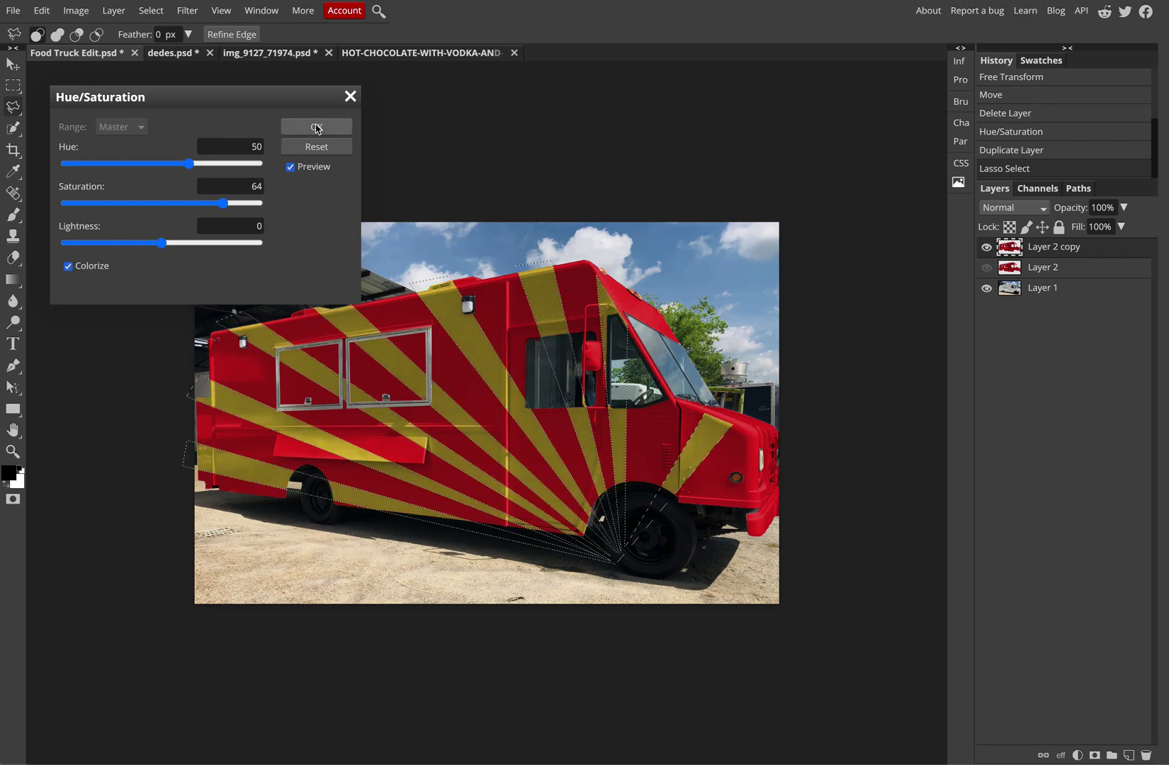
pyautogui.click(317, 127)
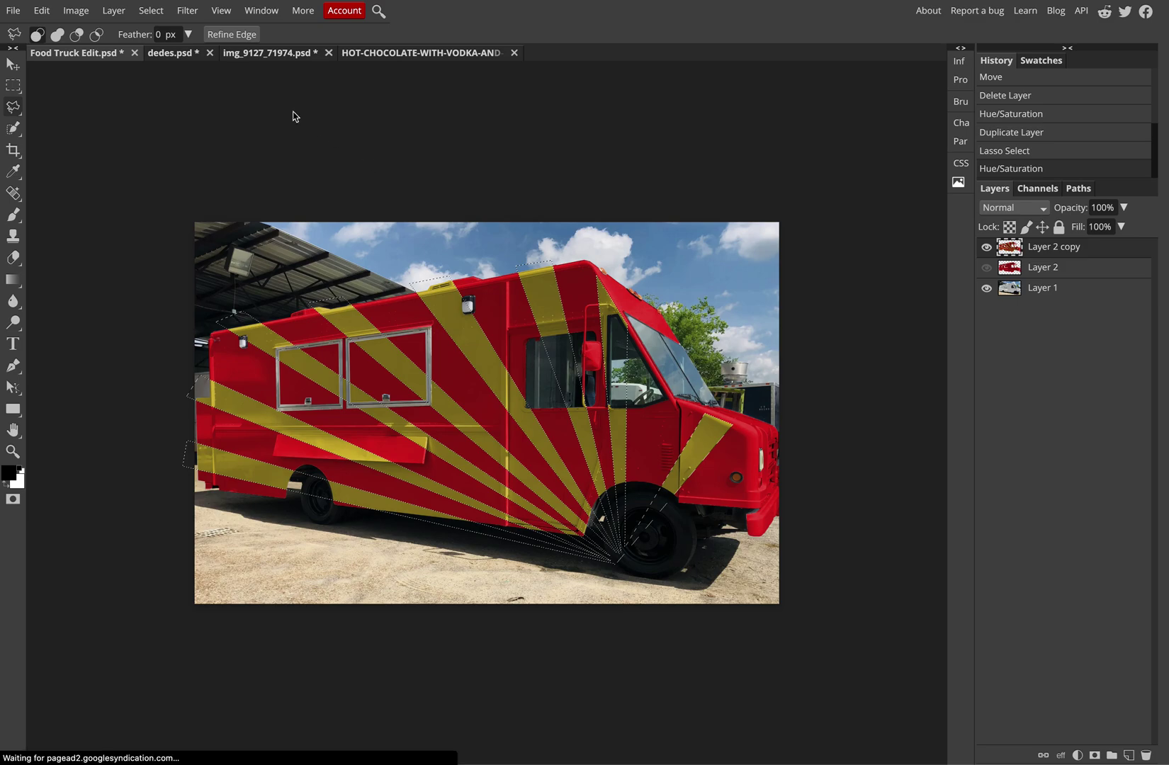
# Restore the stripe selection, delete the yellow stripes to white, then deselect.
pyautogui.hotkey('ctrl', 'd')
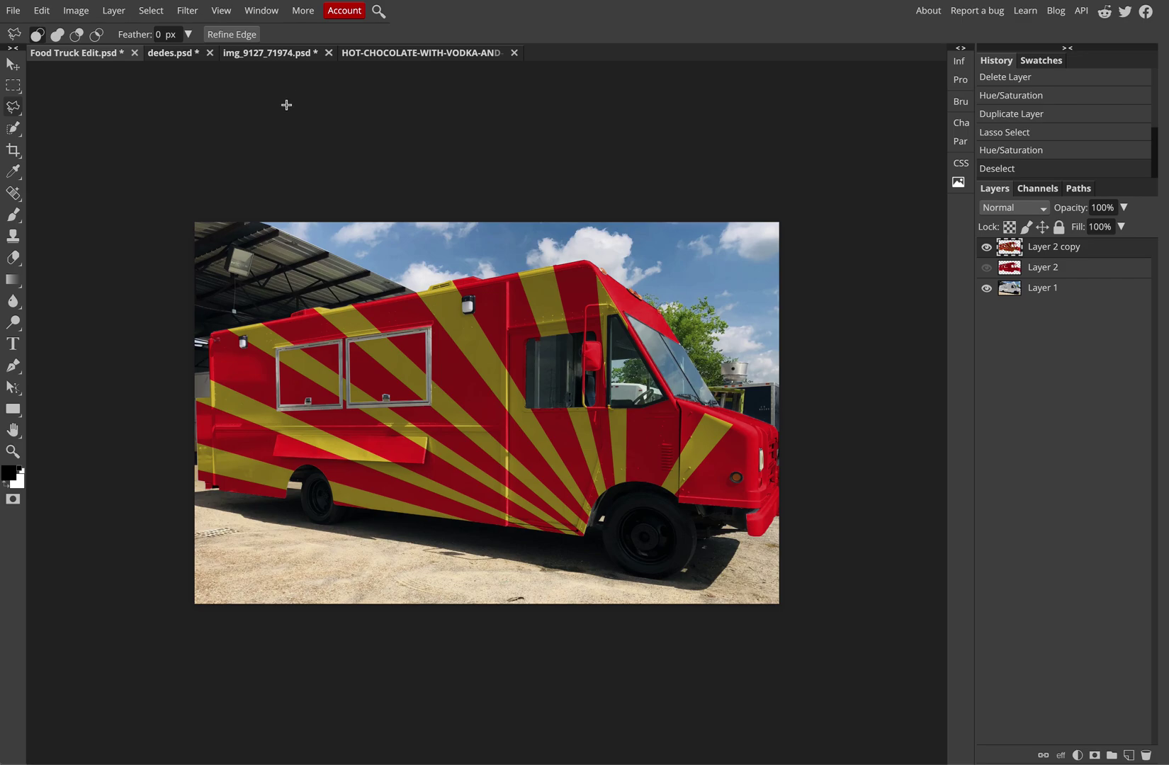
pyautogui.hotkey('ctrl', 'z')
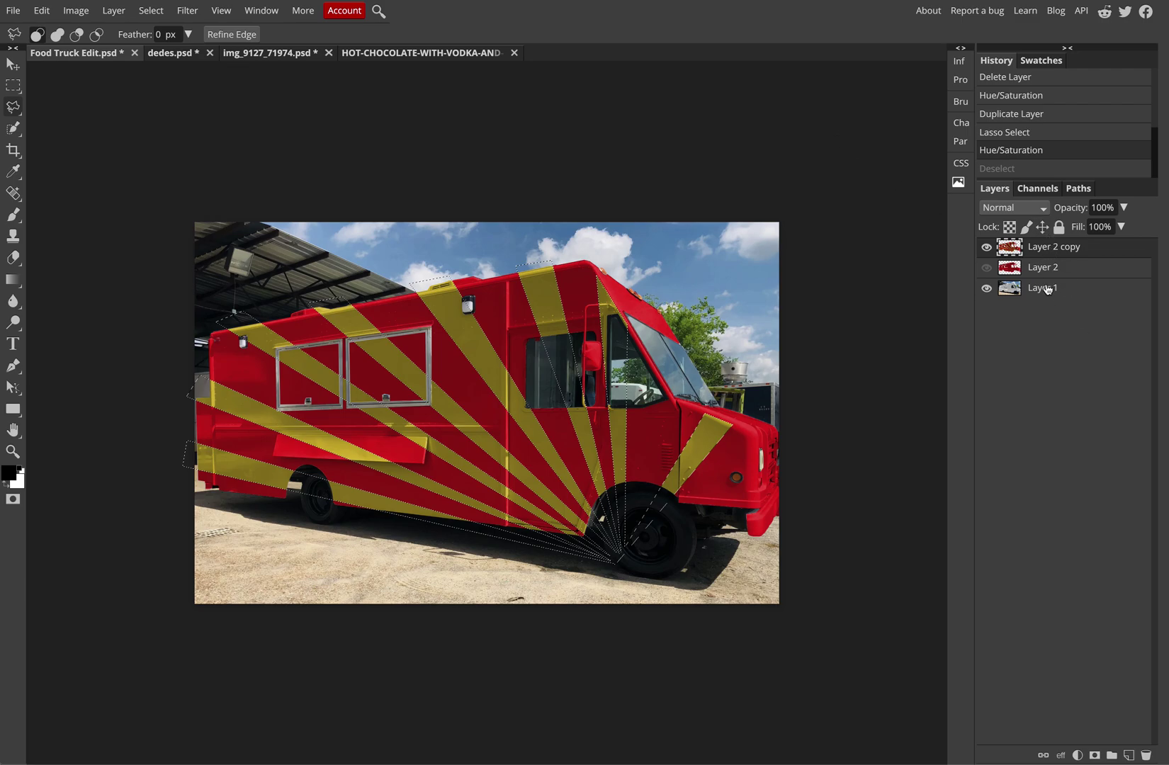
pyautogui.press('Delete')
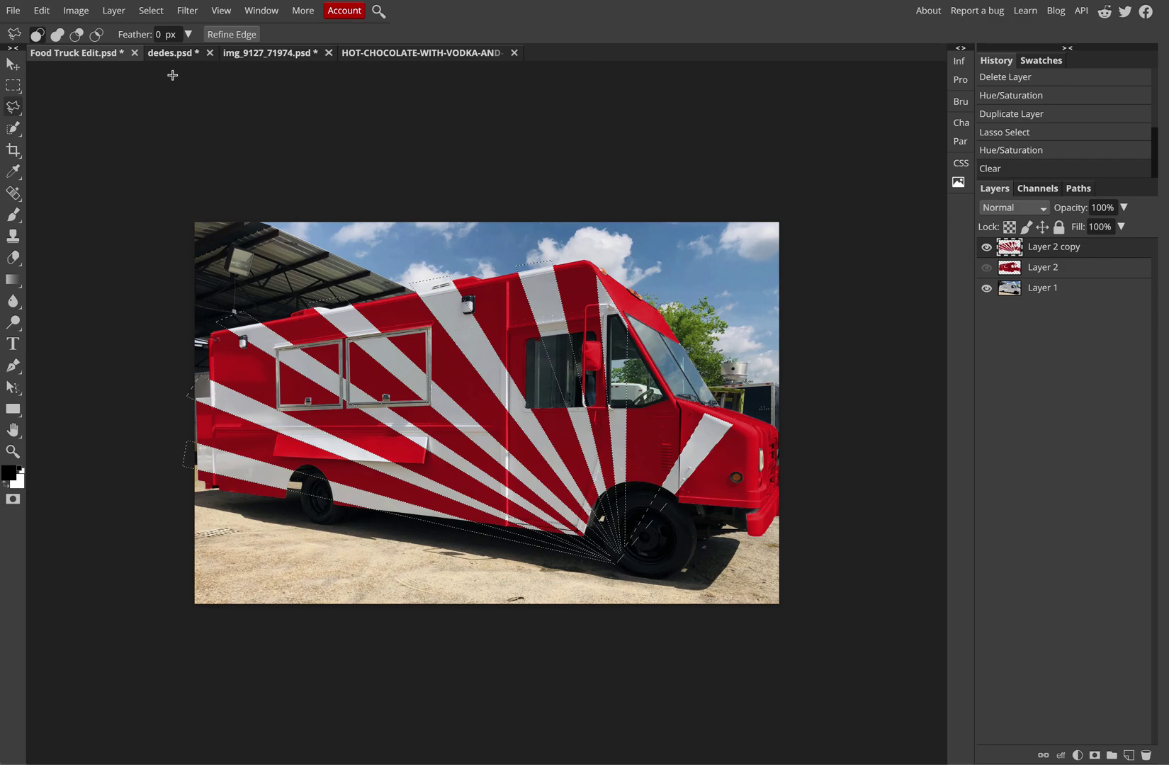
pyautogui.click(13, 85)
pyautogui.click(212, 94)
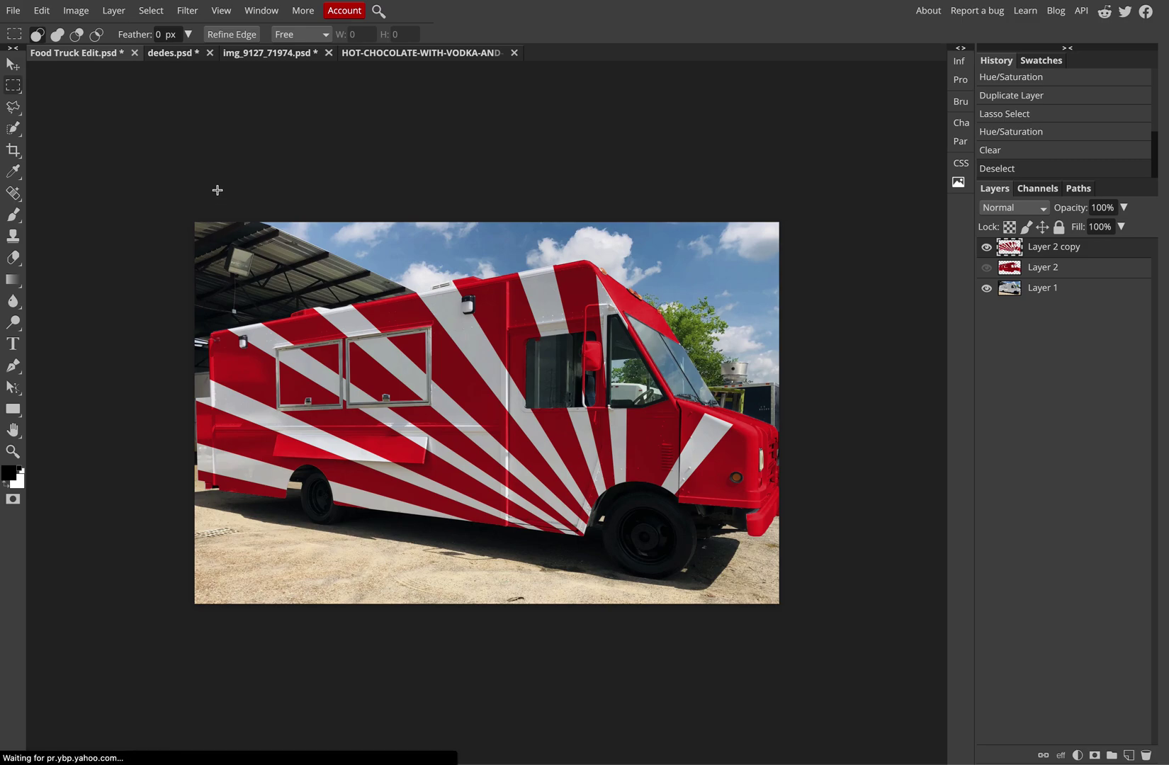
# Undo back before the stripe recolour and deselect, leaving the truck plain red.
pyautogui.hotkey('ctrl', 'z')
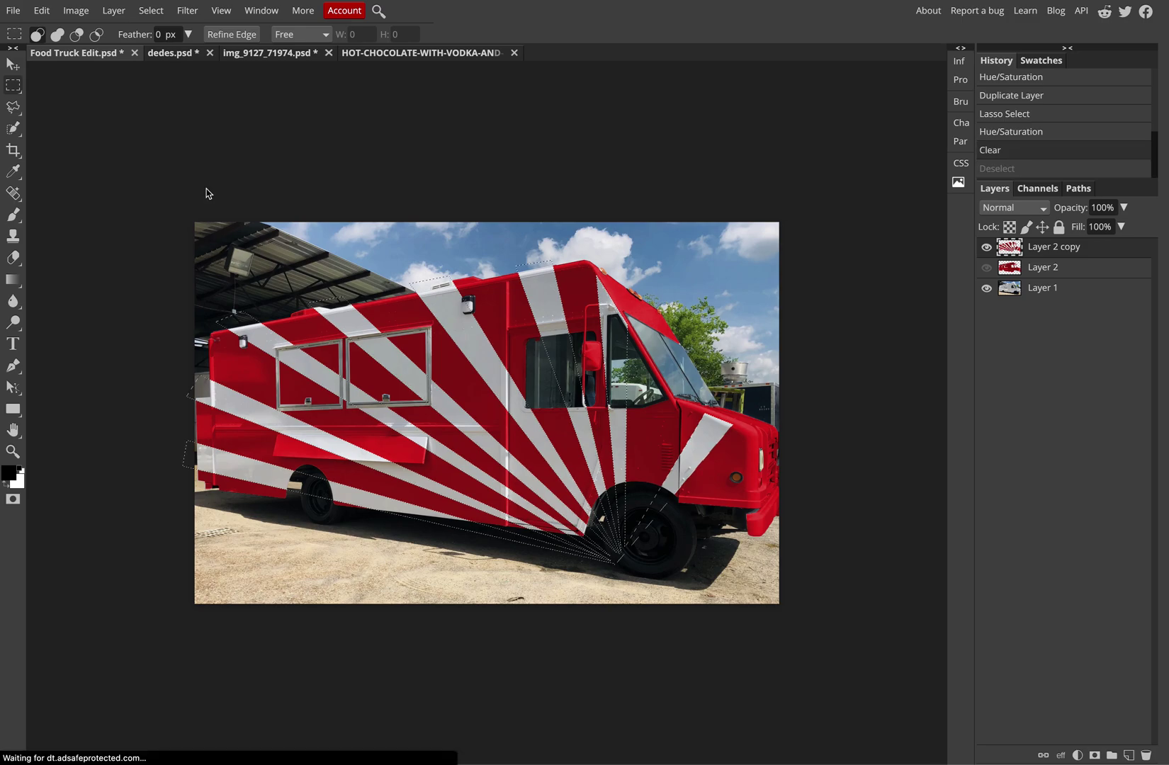
pyautogui.hotkey('ctrl', 'z')
pyautogui.hotkey('ctrl', 'z')
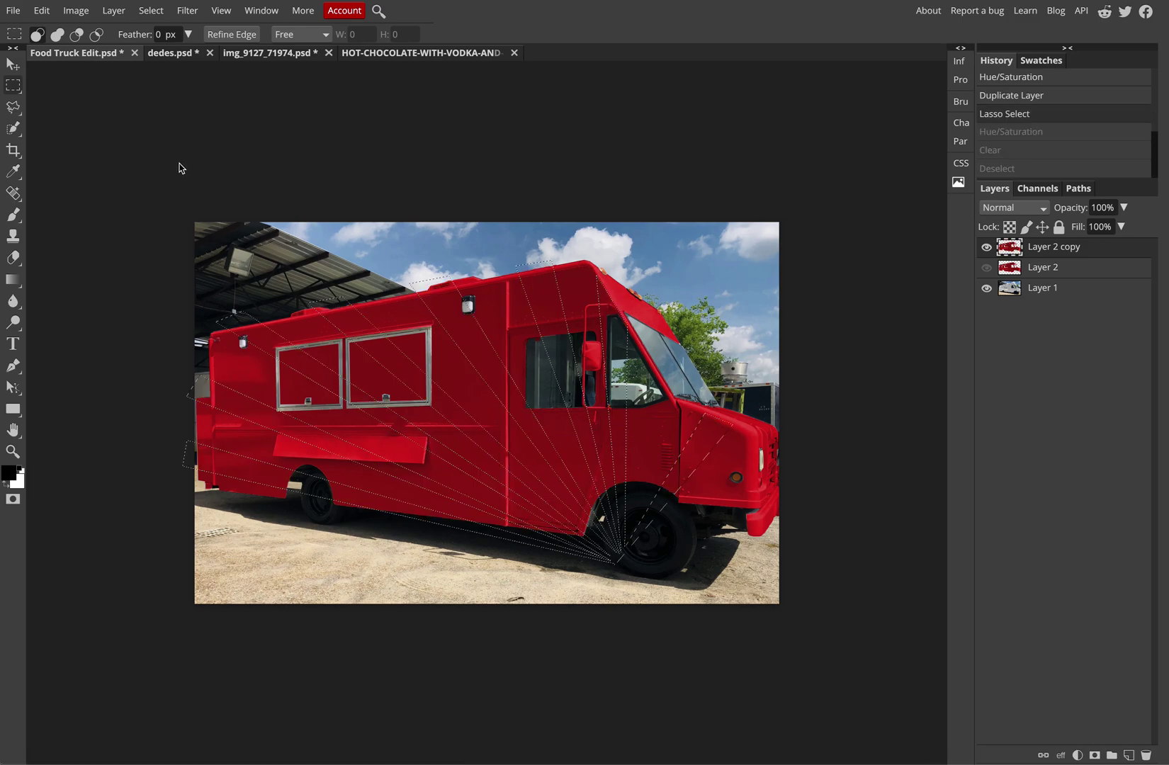
pyautogui.hotkey('ctrl', 'd')
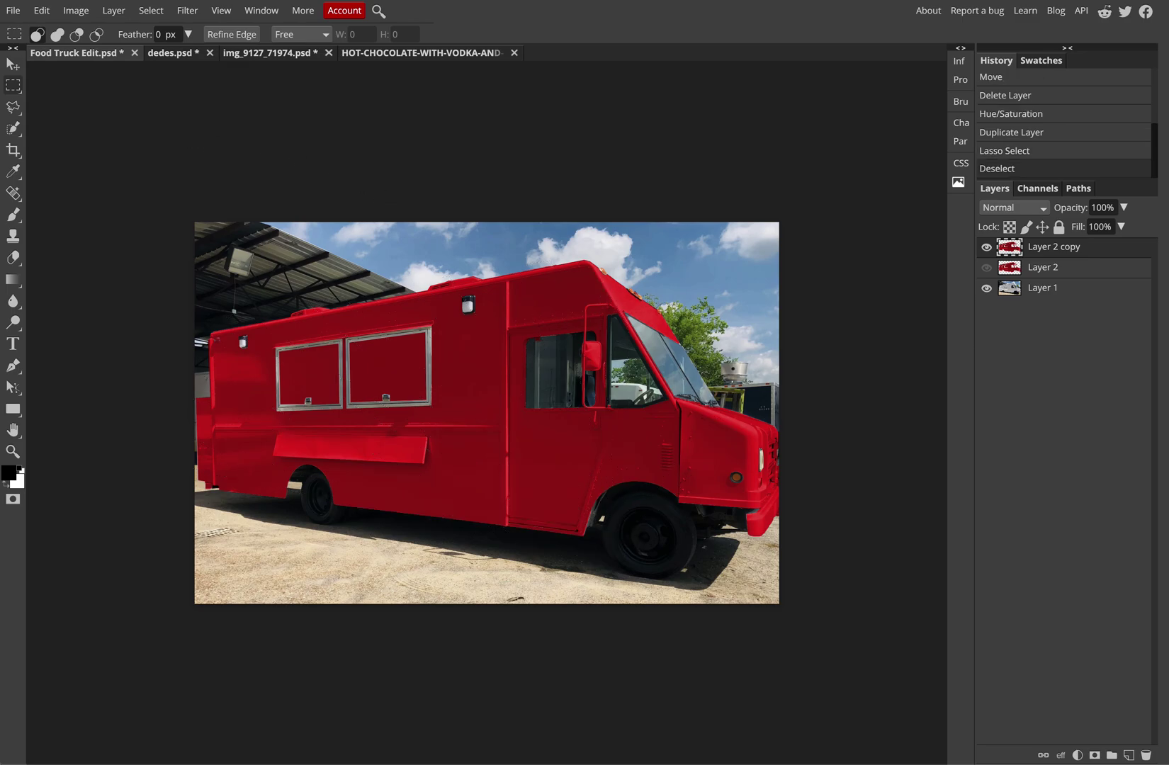
# Lasso the truck's front diagonally from below mid-body to the roof corner and delete it to white.
pyautogui.click(13, 107)
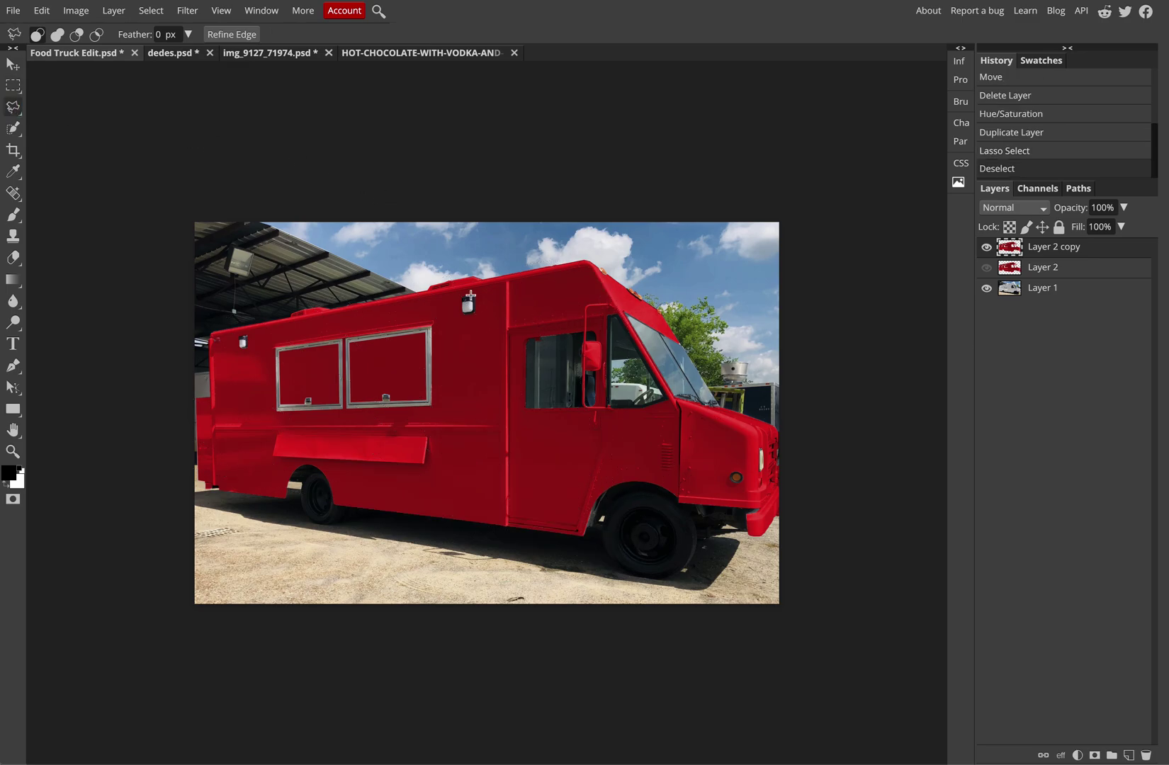
pyautogui.click(376, 509)
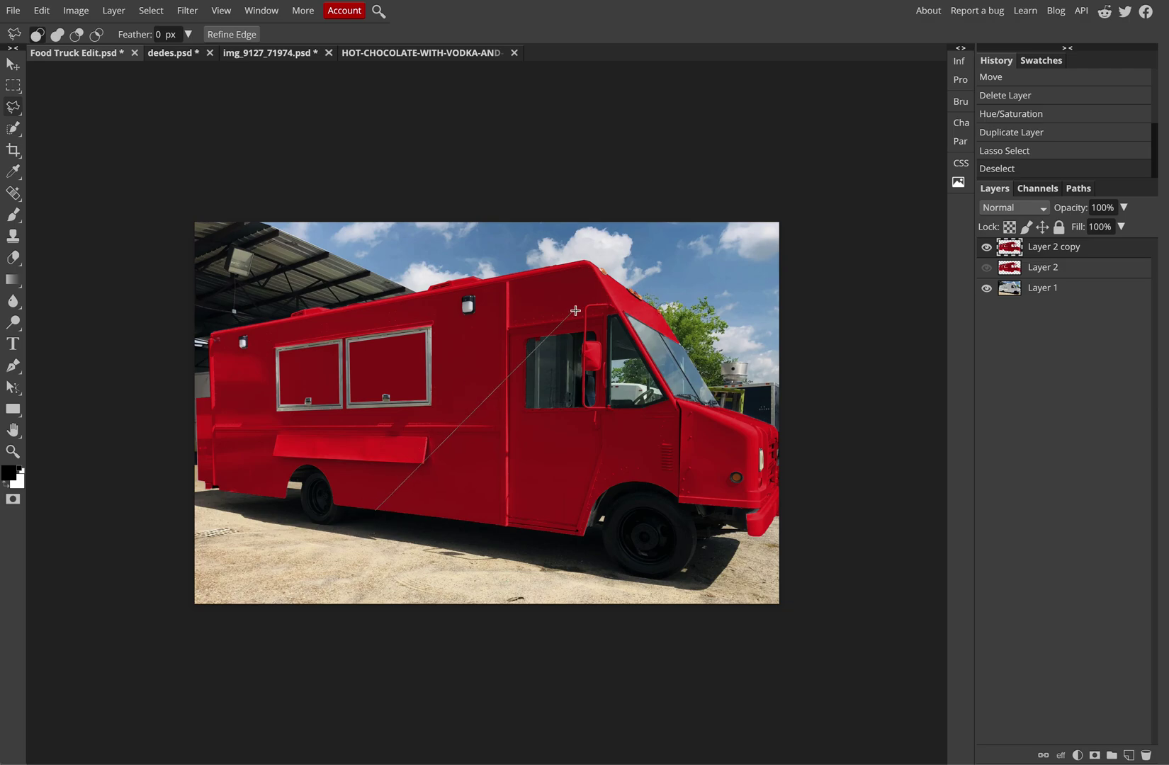
pyautogui.click(571, 249)
pyautogui.click(598, 272)
pyautogui.click(718, 419)
pyautogui.moveTo(761, 510)
pyautogui.mouseDown()
pyautogui.moveTo(781, 545)
pyautogui.moveTo(710, 584)
pyautogui.moveTo(641, 589)
pyautogui.moveTo(718, 592)
pyautogui.moveTo(708, 594)
pyautogui.moveTo(324, 541)
pyautogui.moveTo(374, 512)
pyautogui.mouseUp()
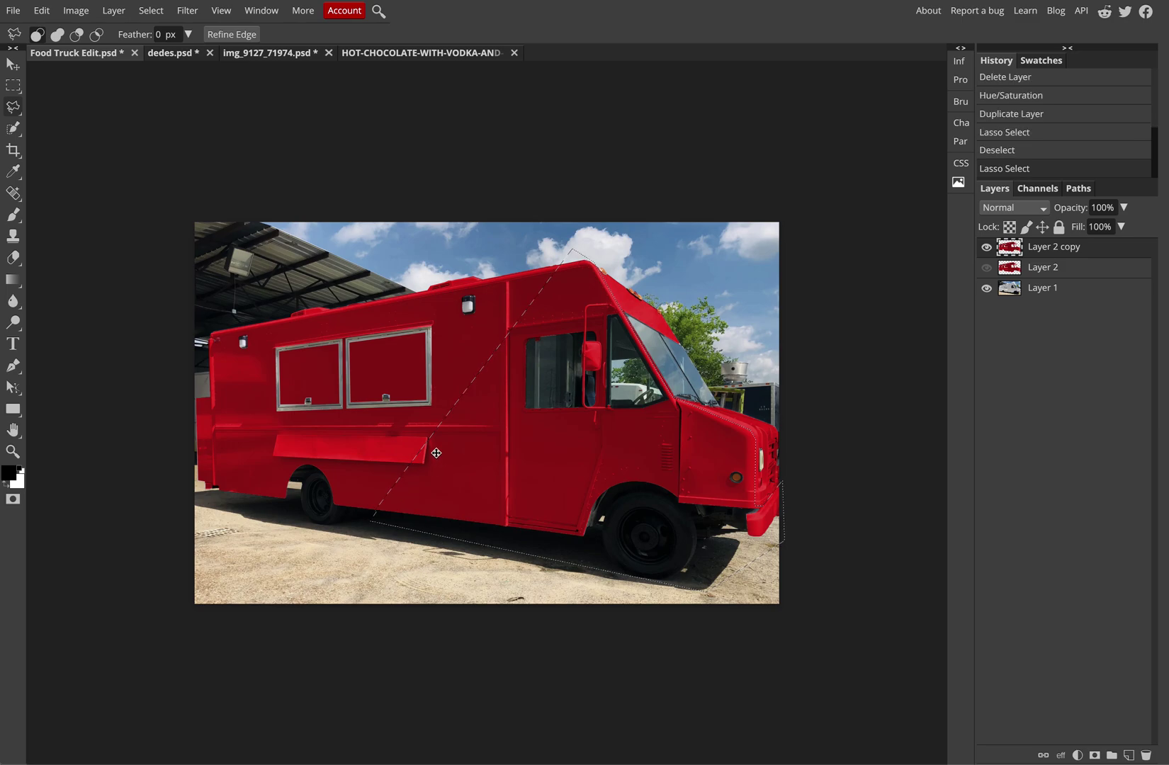
pyautogui.press('Delete')
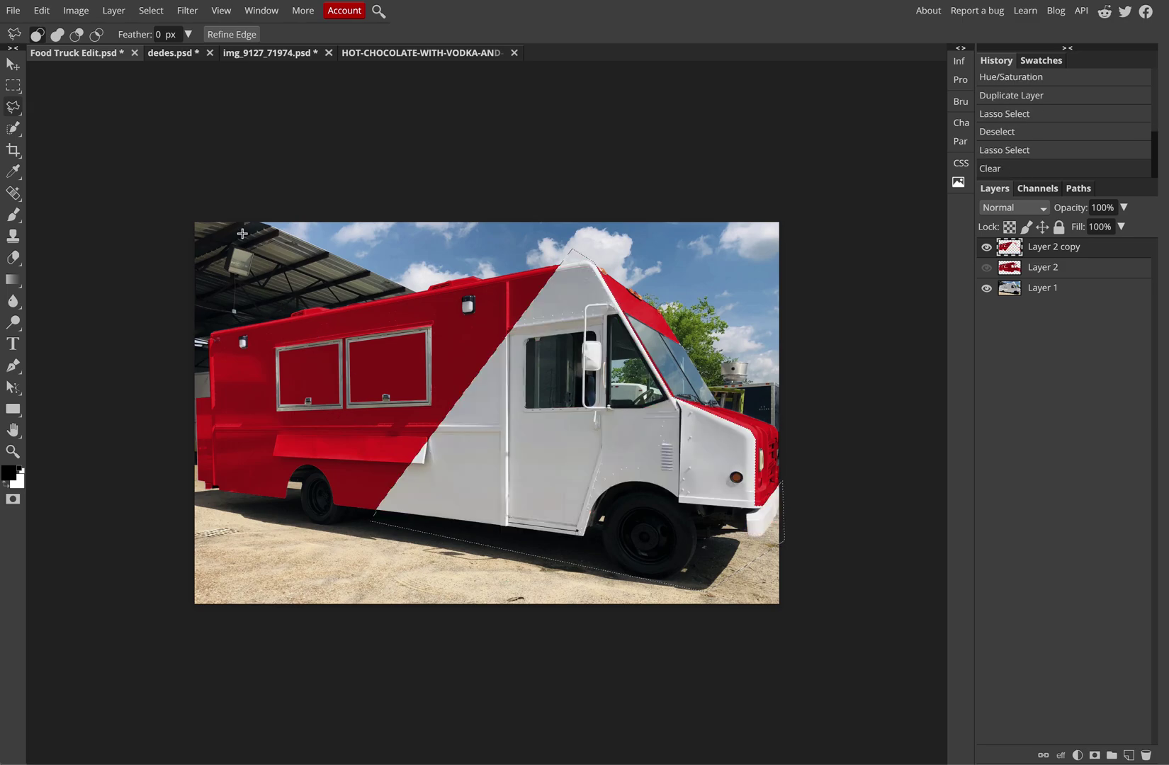
# Deselect, then lasso the truck's rear panel and clear it to white.
pyautogui.click(13, 85)
pyautogui.click(678, 112)
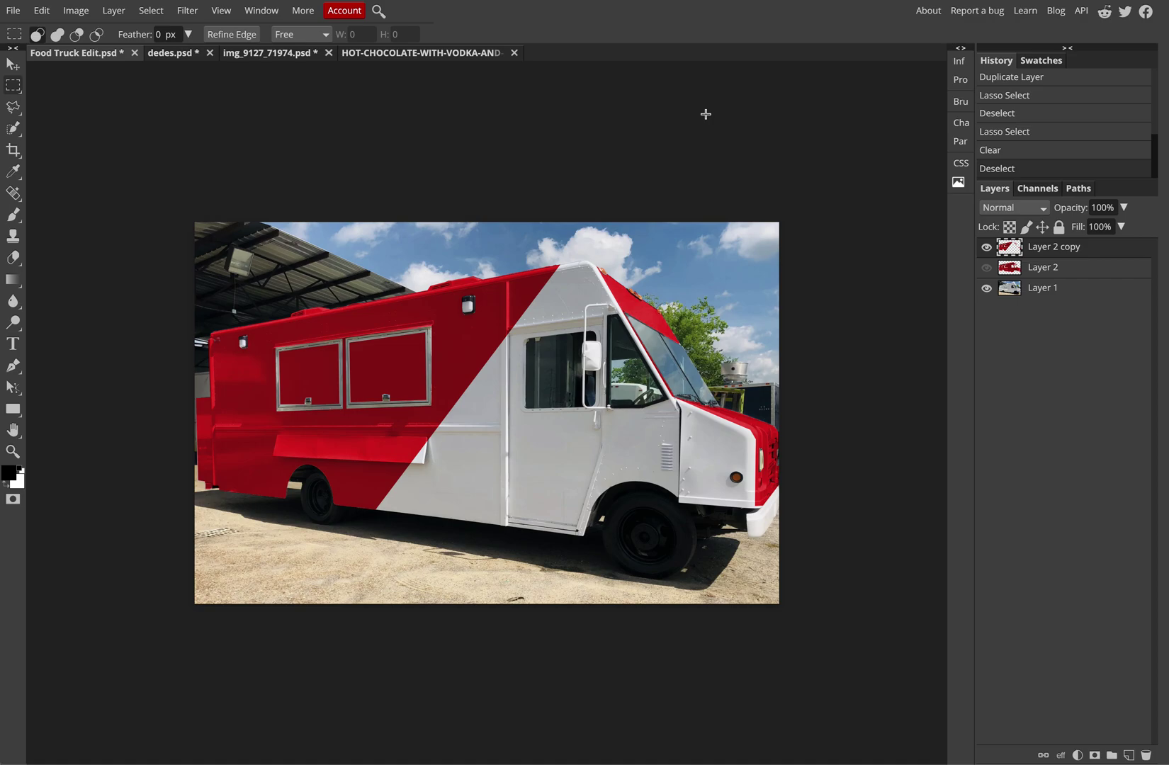
pyautogui.click(13, 107)
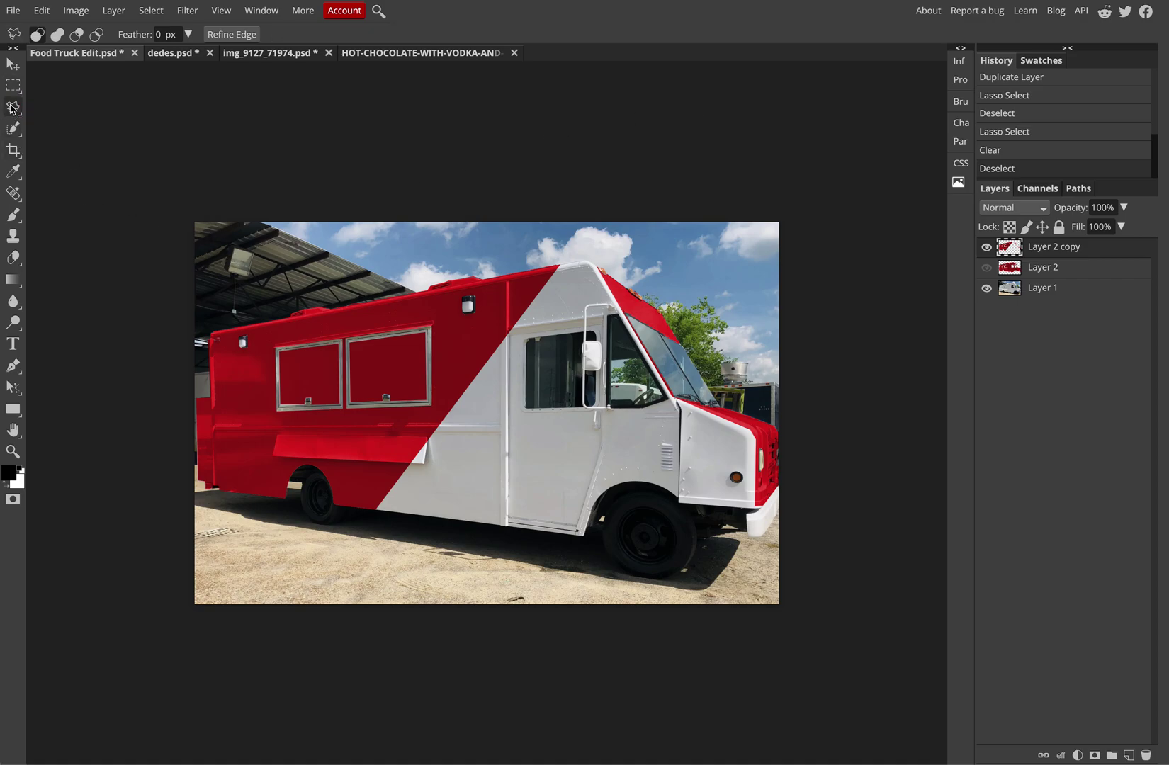
pyautogui.click(234, 310)
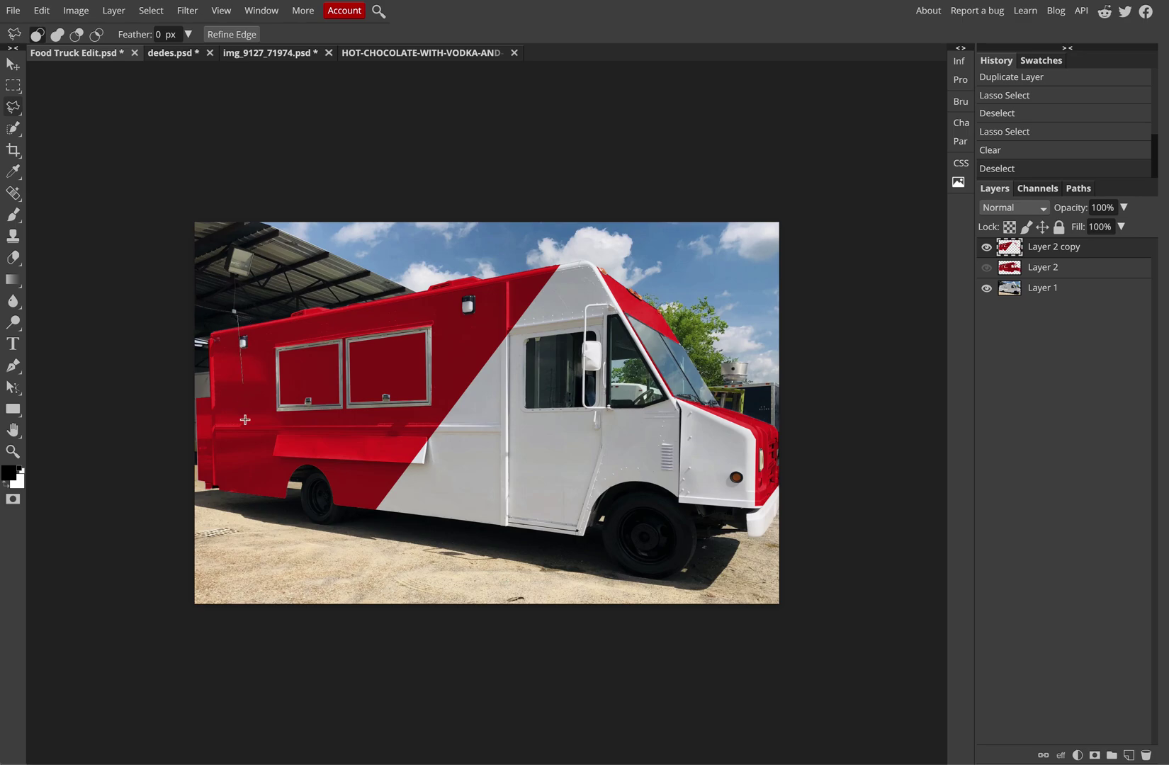
pyautogui.click(262, 512)
pyautogui.click(192, 492)
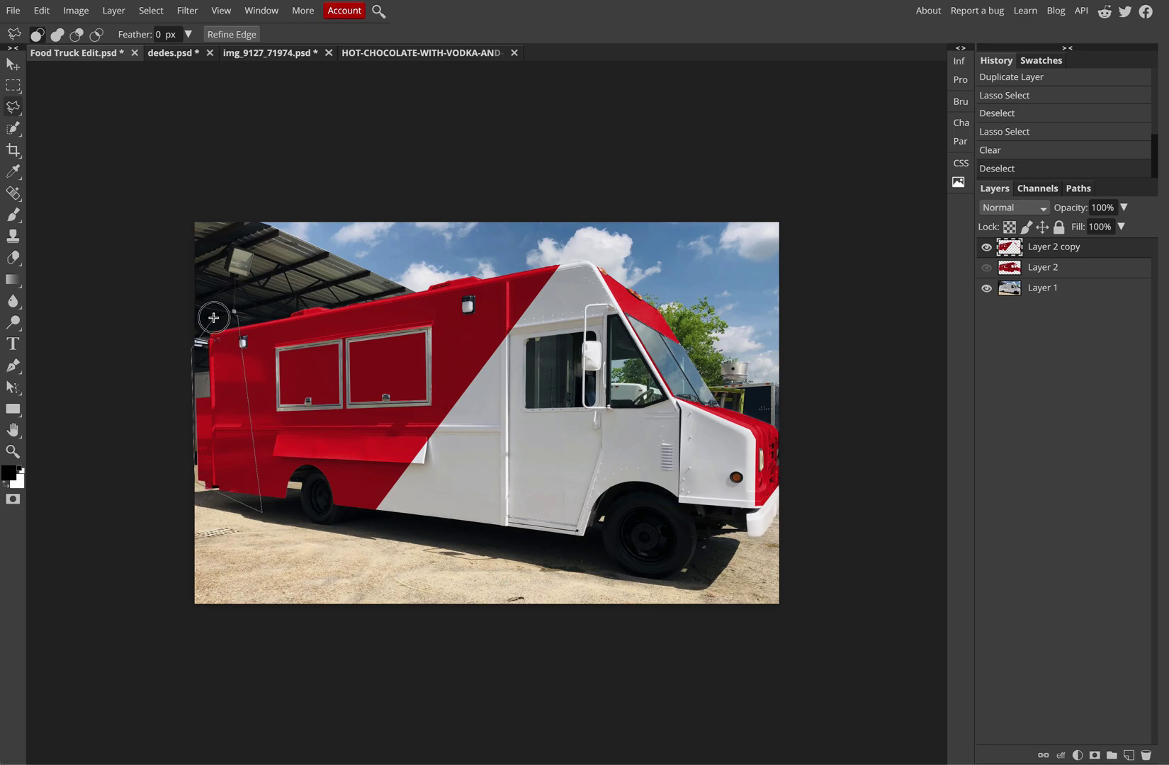
pyautogui.click(238, 314)
pyautogui.press('Delete')
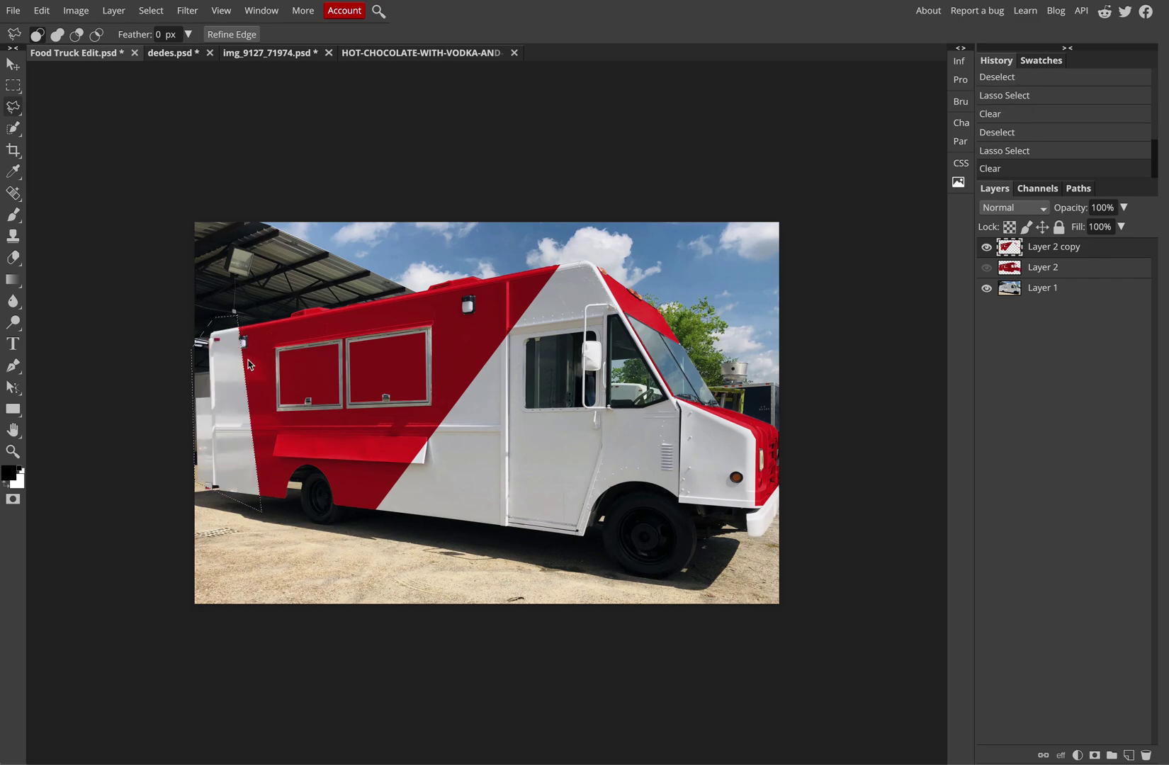
# Deselect and undo both the white rear panel and the white diagonal front.
pyautogui.click(12, 85)
pyautogui.click(209, 103)
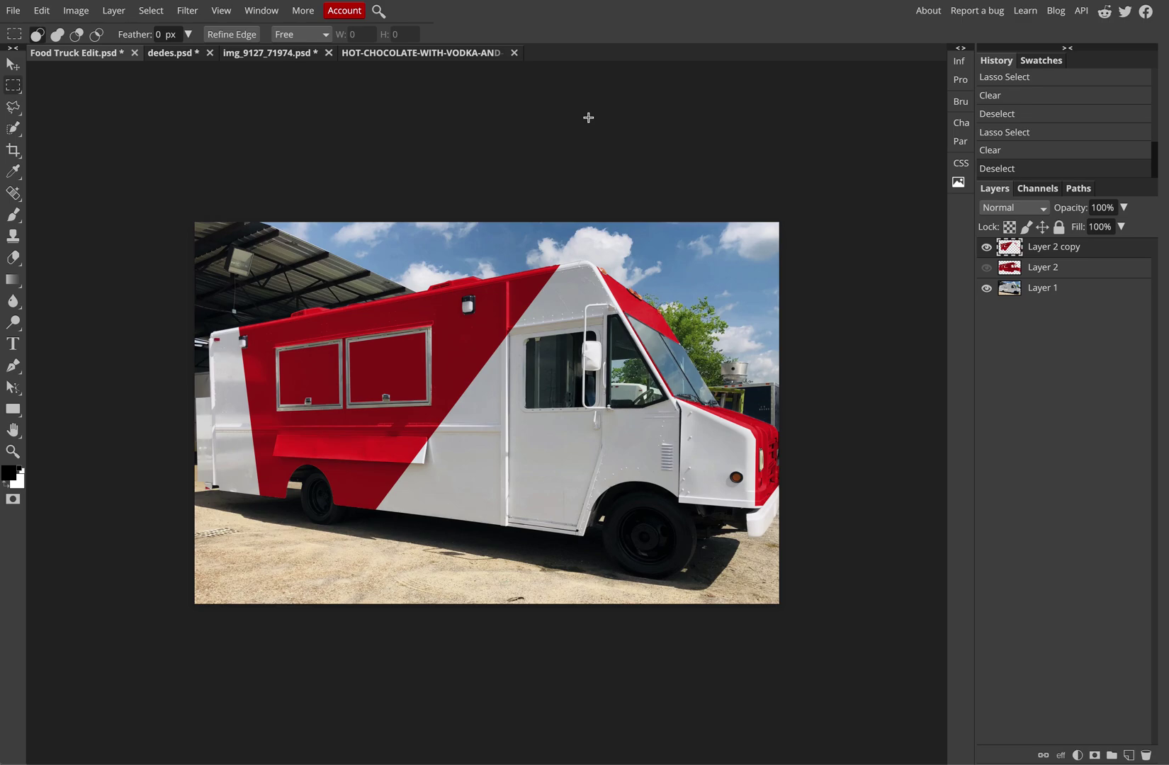
pyautogui.hotkey('ctrl', 'z')
pyautogui.hotkey('ctrl', 'z')
pyautogui.hotkey('ctrl', 'z')
pyautogui.hotkey('ctrl', 'z')
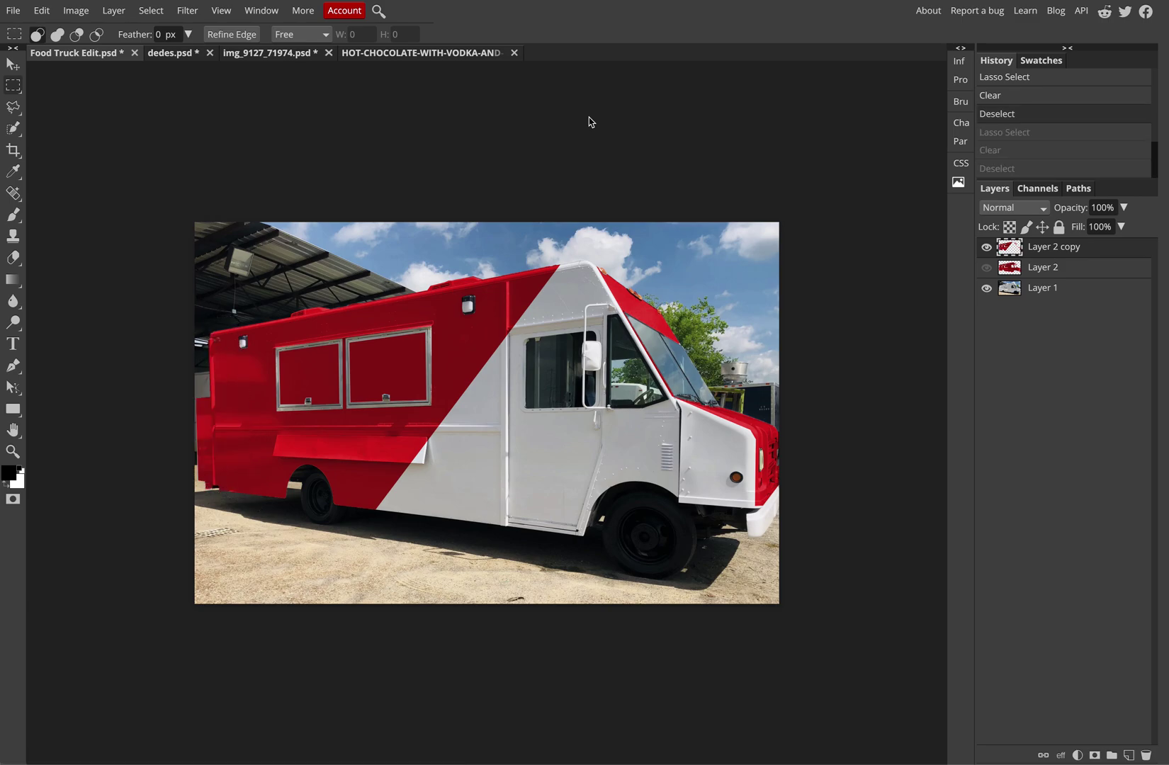
pyautogui.hotkey('ctrl', 'z')
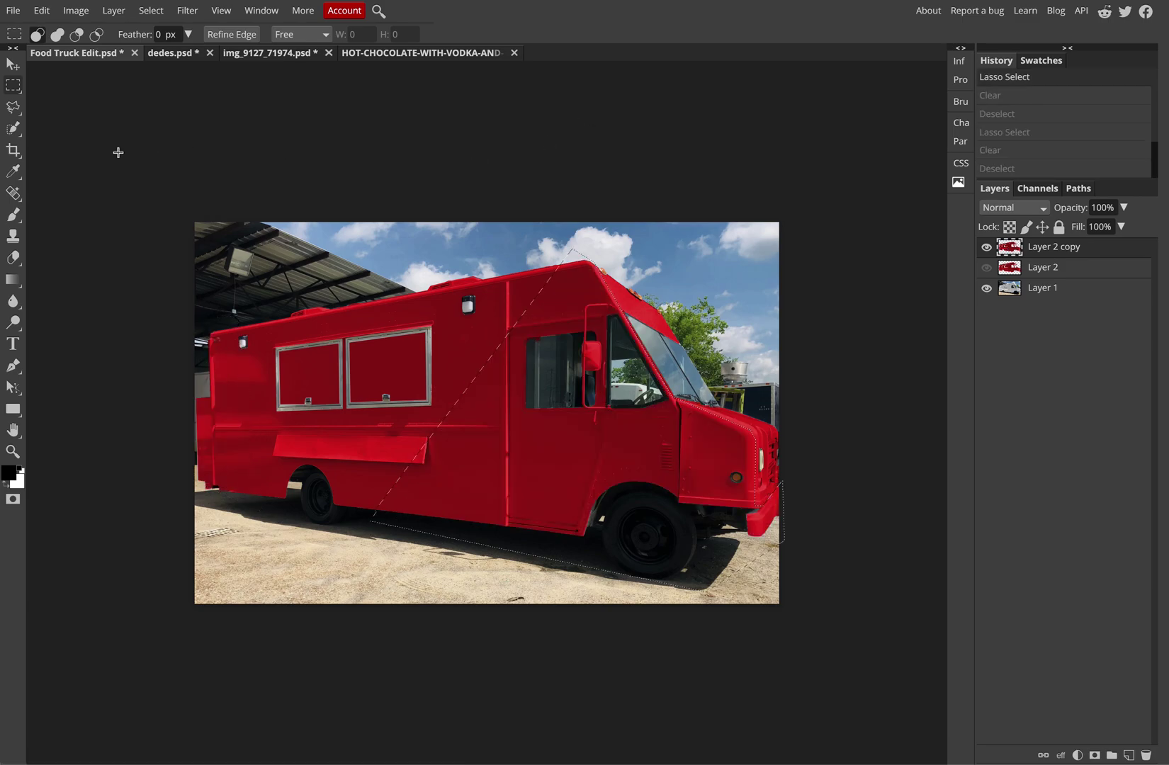
# Lasso the lower-body strip from the rear edge to the front bumper, delete it to white, and deselect.
pyautogui.click(103, 96)
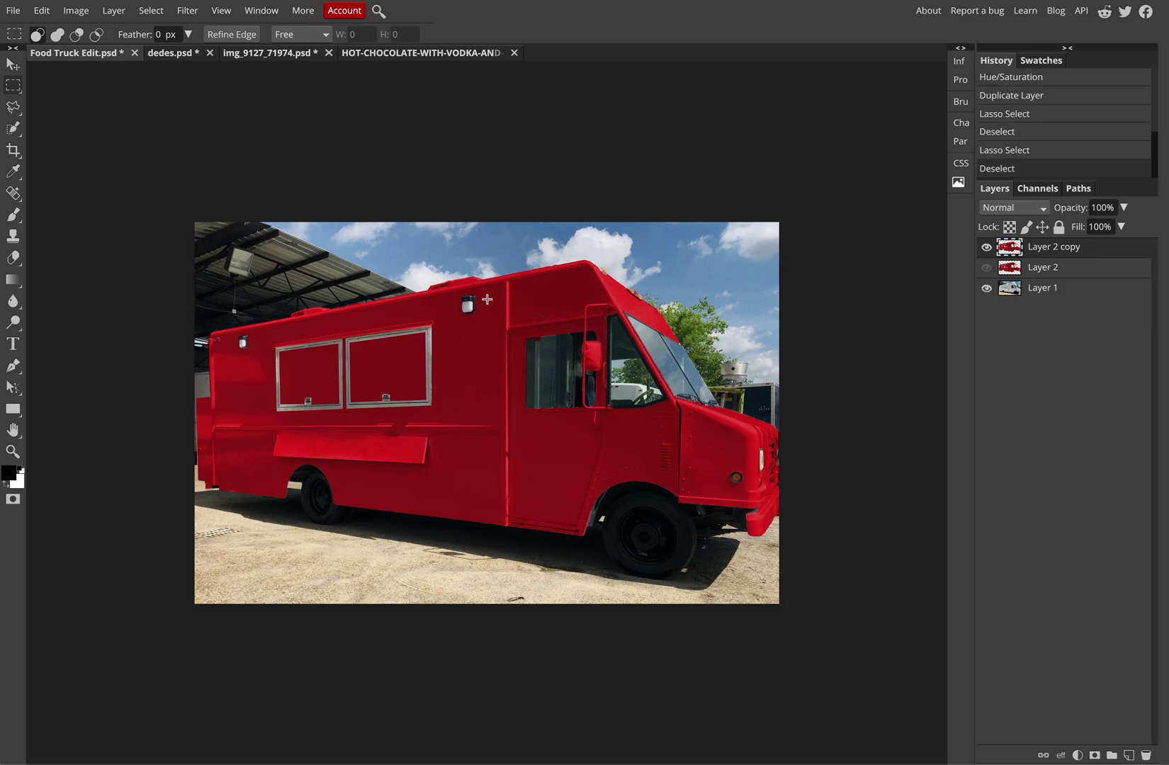
pyautogui.click(14, 107)
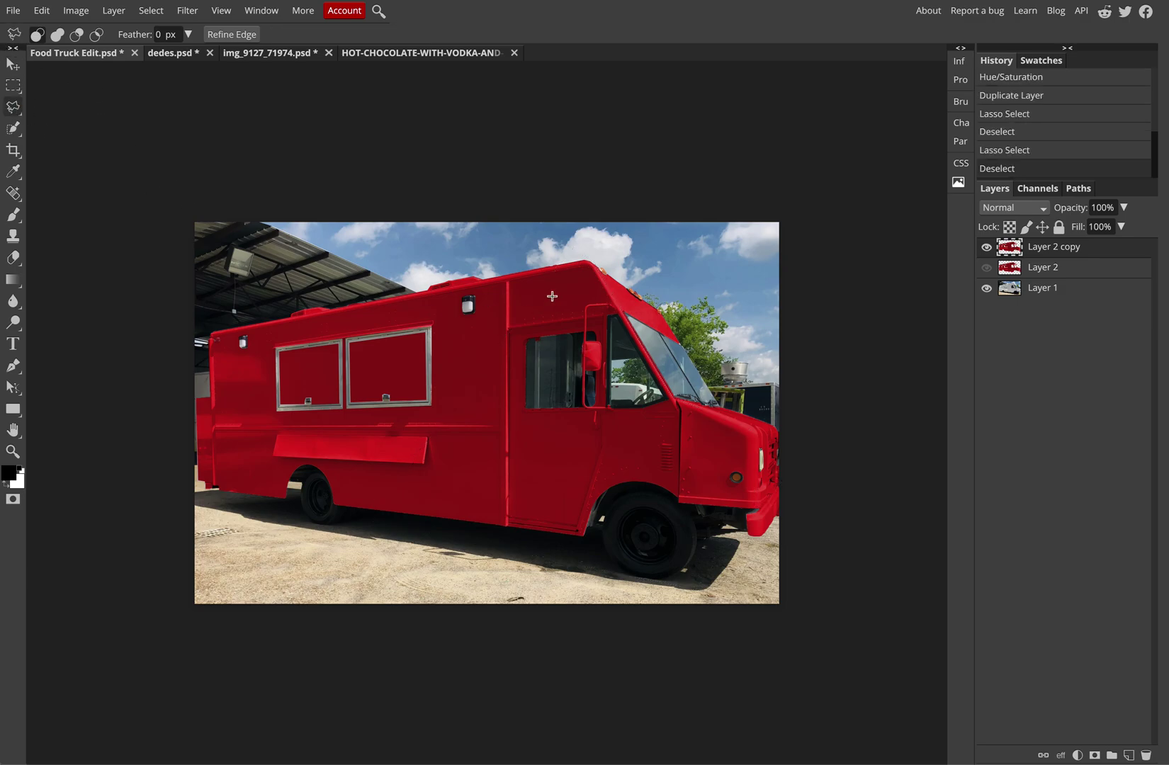
pyautogui.click(602, 494)
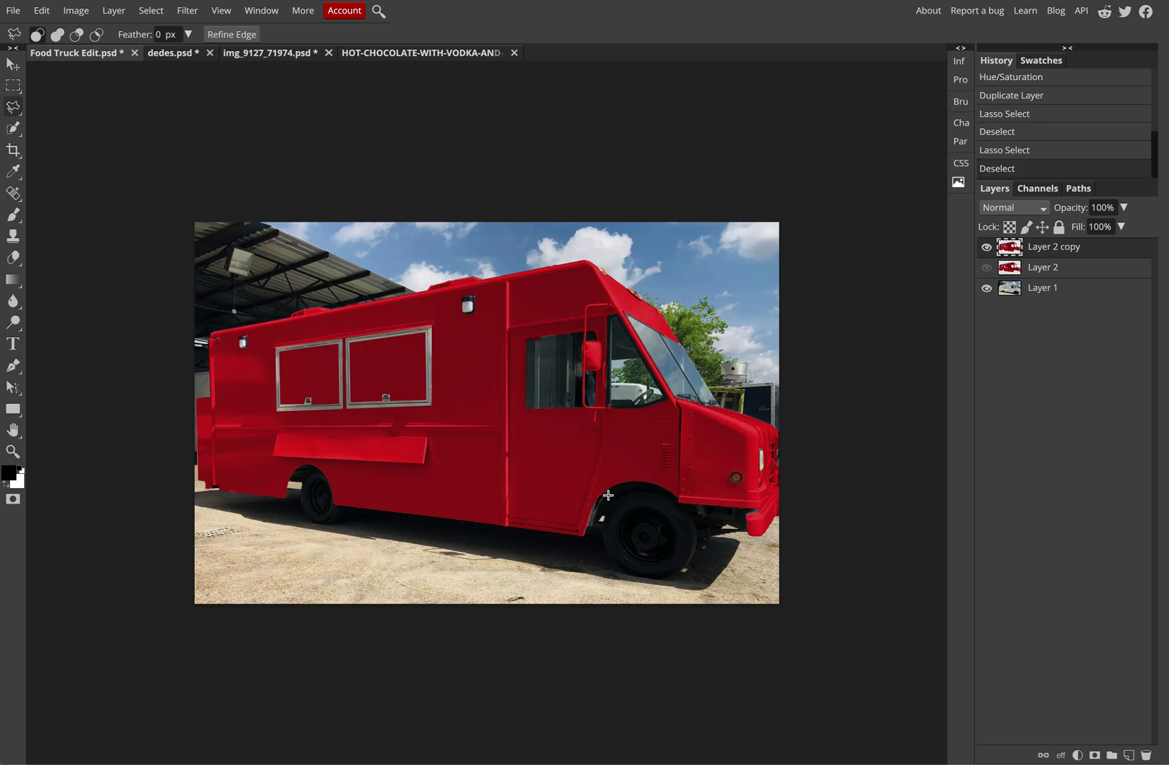
pyautogui.click(192, 466)
pyautogui.click(195, 488)
pyautogui.click(590, 542)
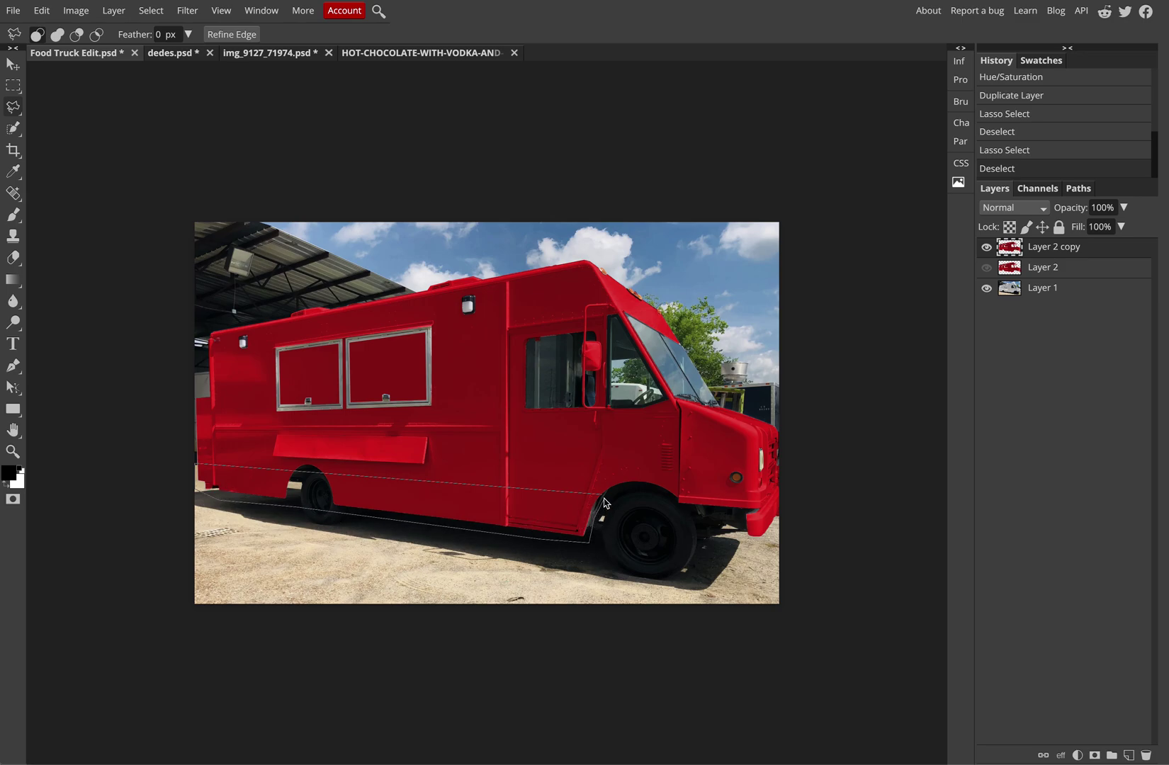
pyautogui.doubleClick(602, 501)
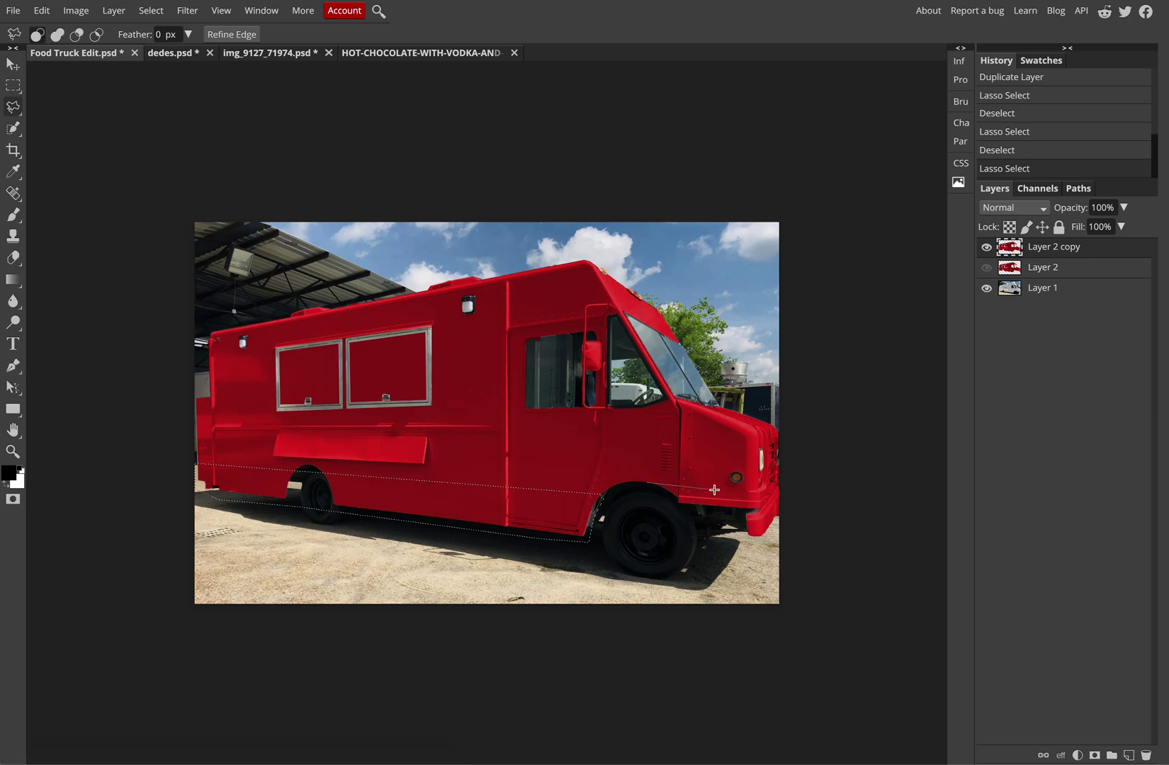
pyautogui.click(766, 483)
pyautogui.moveTo(778, 432)
pyautogui.mouseDown()
pyautogui.moveTo(785, 513)
pyautogui.moveTo(778, 537)
pyautogui.moveTo(753, 552)
pyautogui.moveTo(716, 519)
pyautogui.moveTo(664, 510)
pyautogui.moveTo(648, 486)
pyautogui.mouseUp()
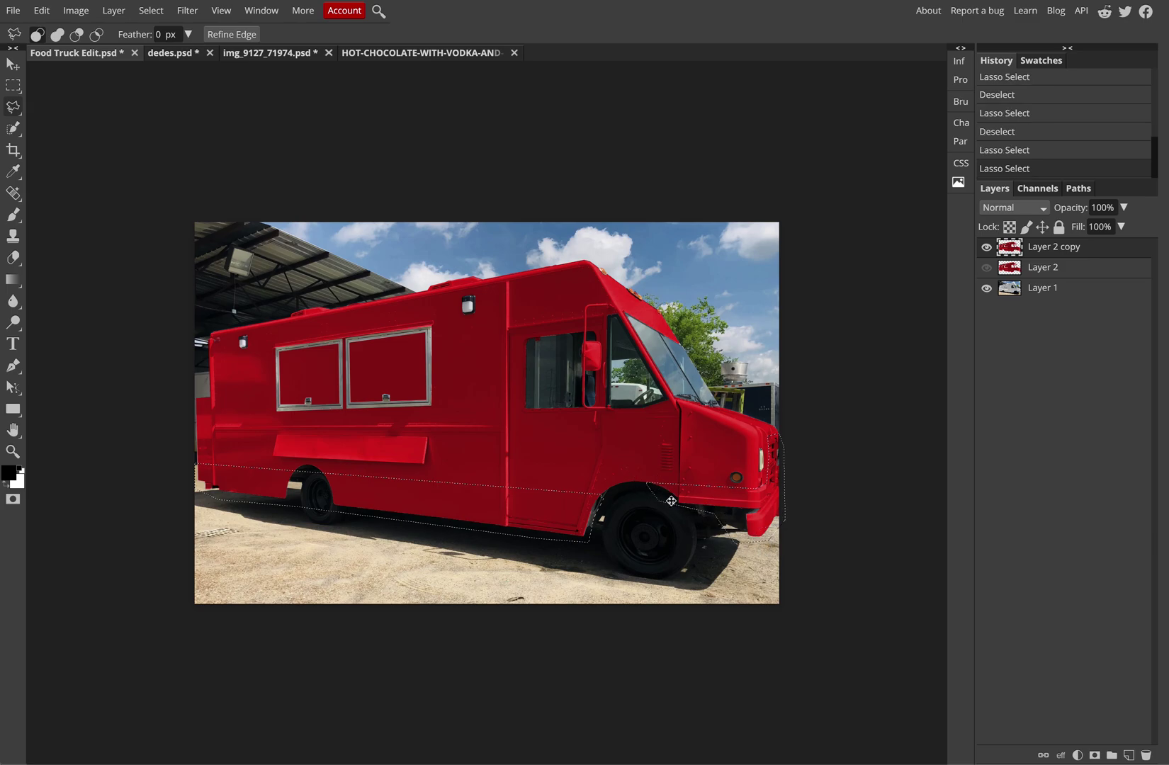
pyautogui.press('Delete')
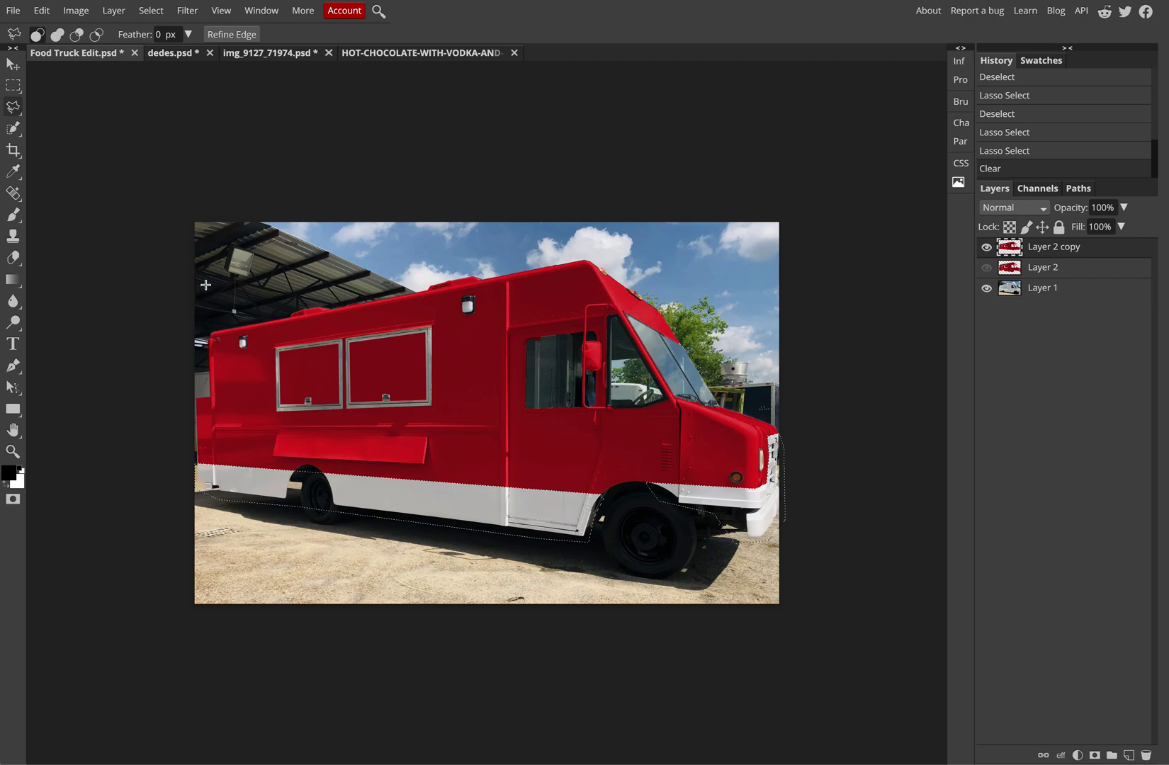
pyautogui.hotkey('ctrl', 'd')
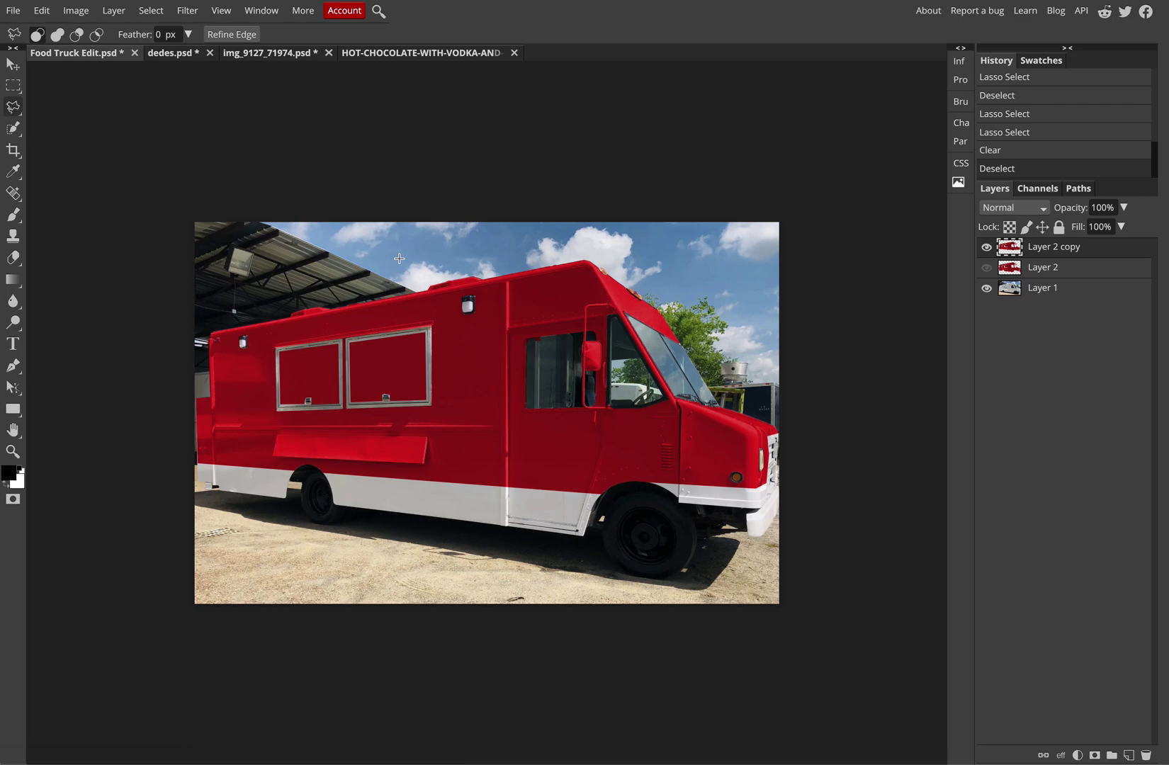
# Switch to the dedes.psd logo document and select the Move tool.
pyautogui.click(172, 54)
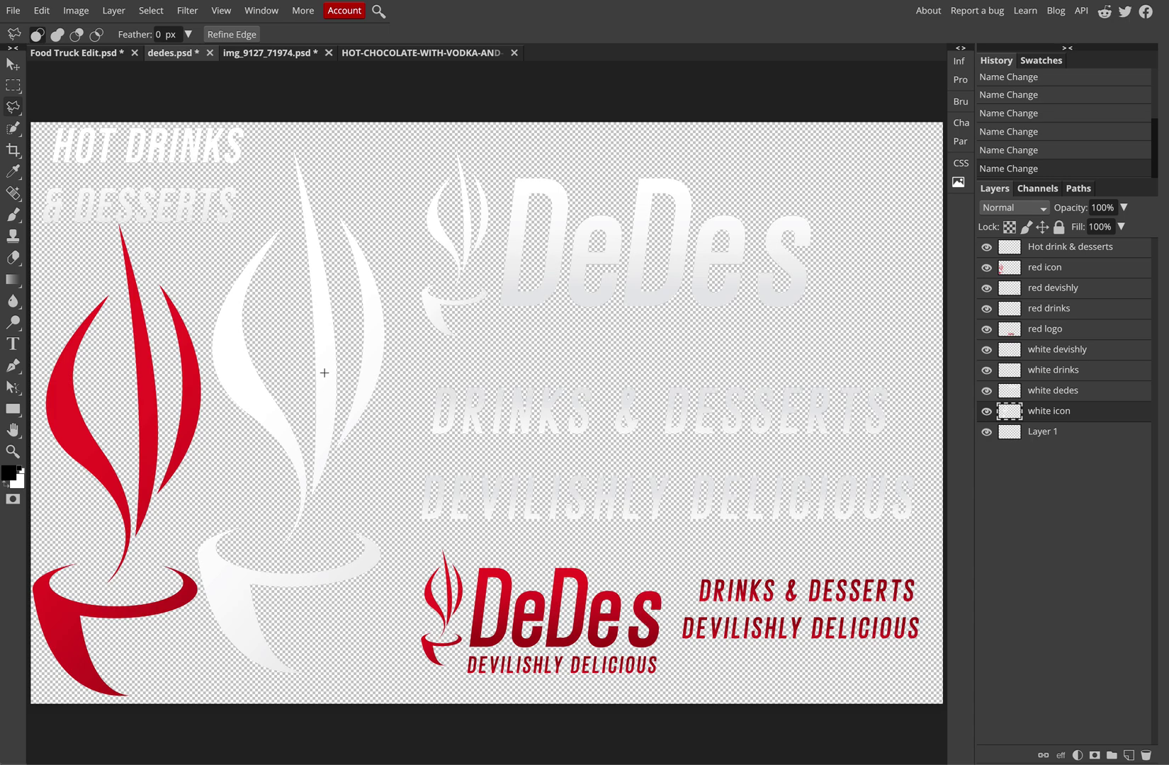
pyautogui.click(14, 65)
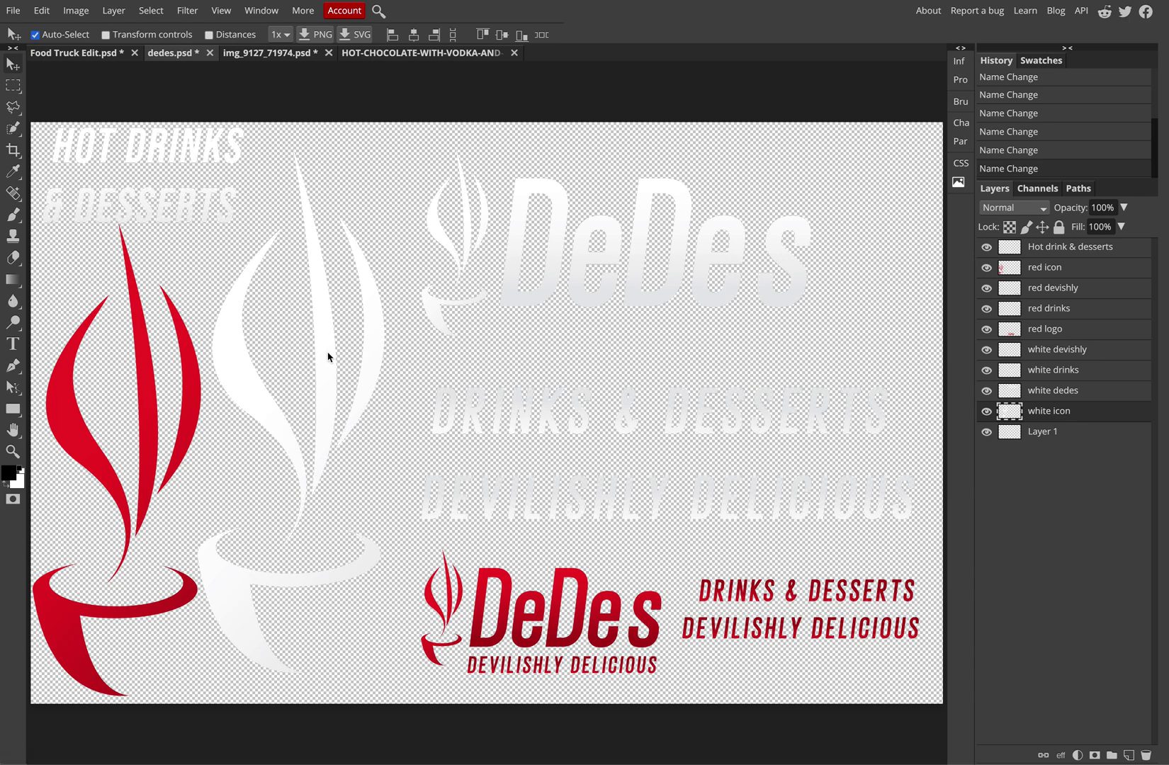
# Drag the white cup icon into Food Truck Edit.psd, undo the accidental truck move, and center the icon.
pyautogui.moveTo(326, 358); pyautogui.dragTo(82, 52)
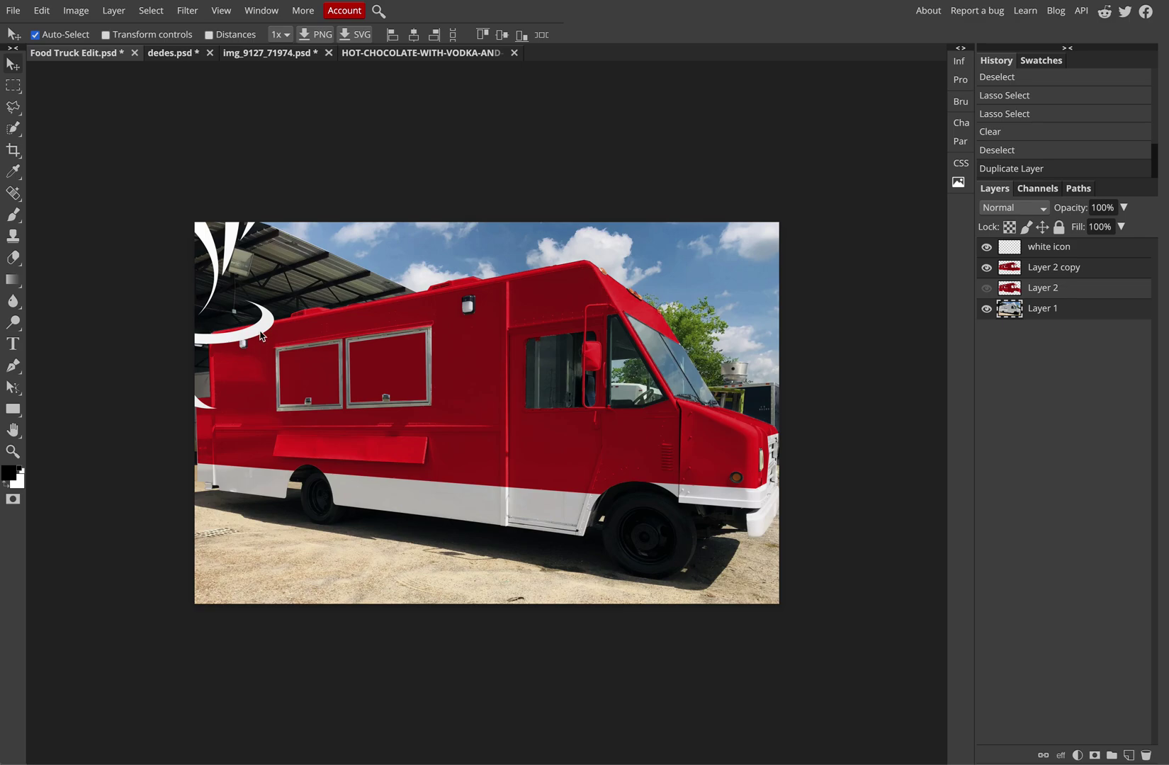
pyautogui.moveTo(261, 337); pyautogui.dragTo(432, 381)
pyautogui.hotkey('ctrl', 'z')
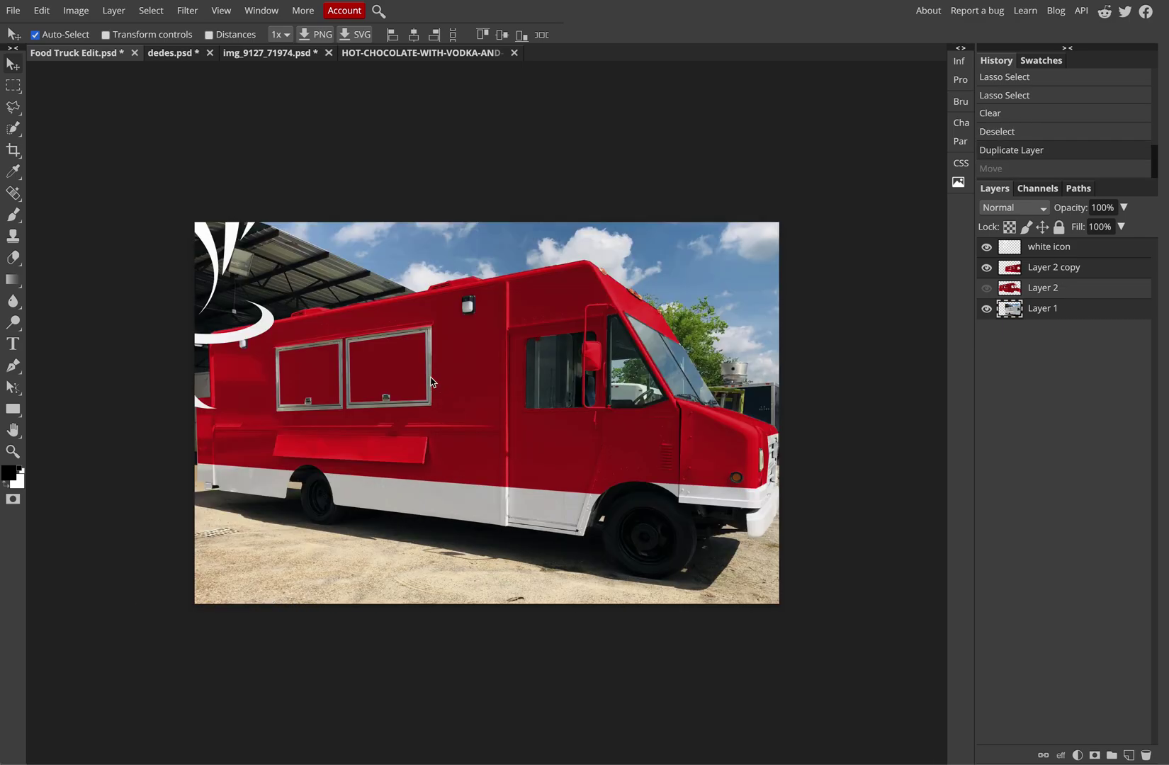
pyautogui.click(1042, 249)
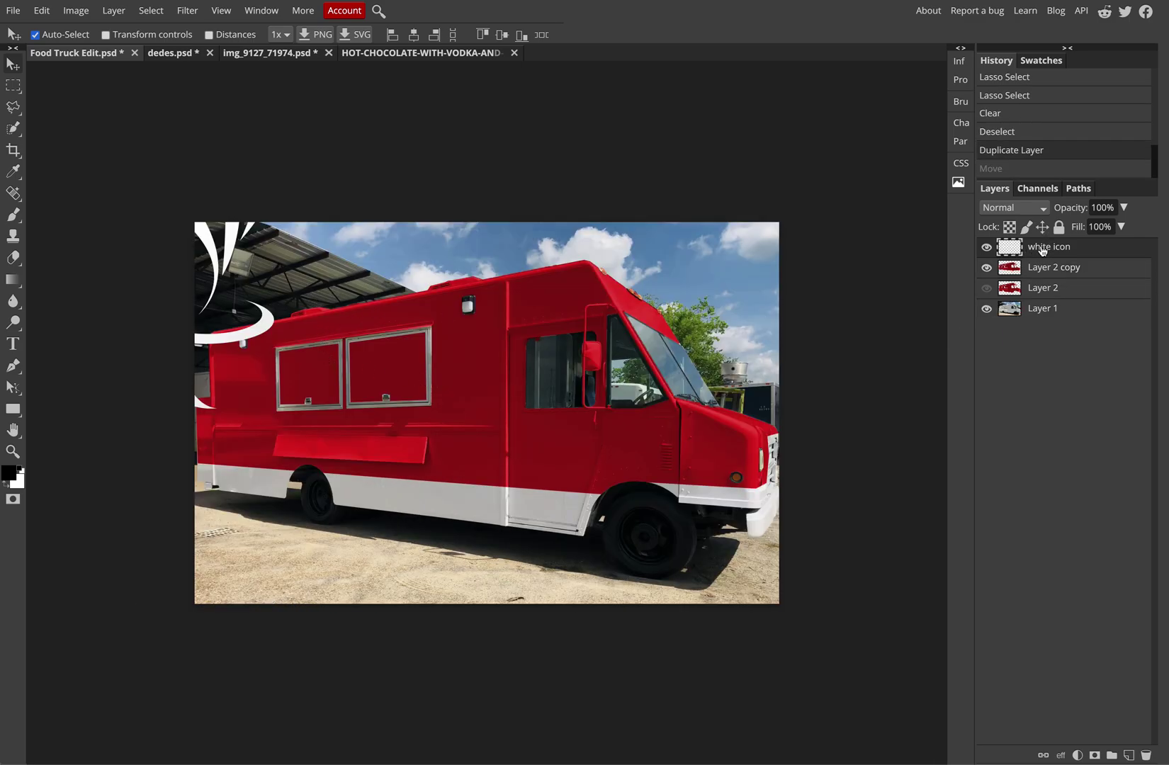
pyautogui.moveTo(209, 258); pyautogui.dragTo(489, 376)
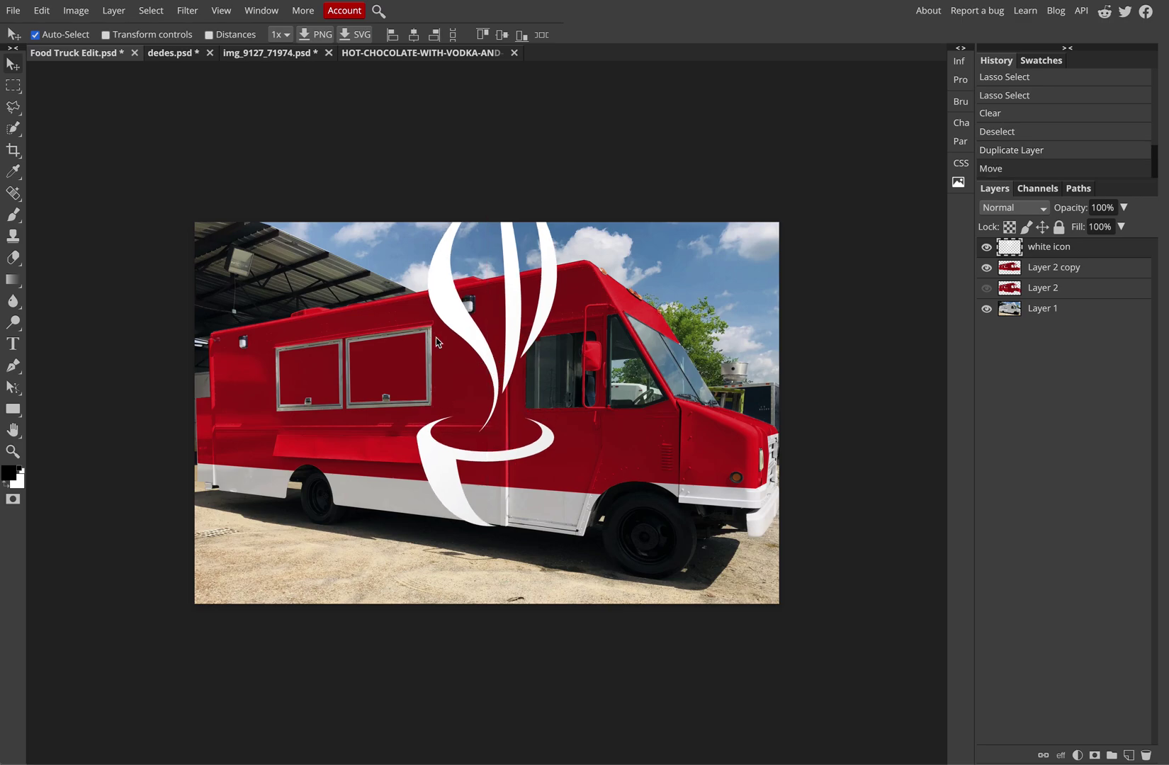
# Scale the white icon to about 47% and place it on the truck's rear panel.
pyautogui.click(42, 10)
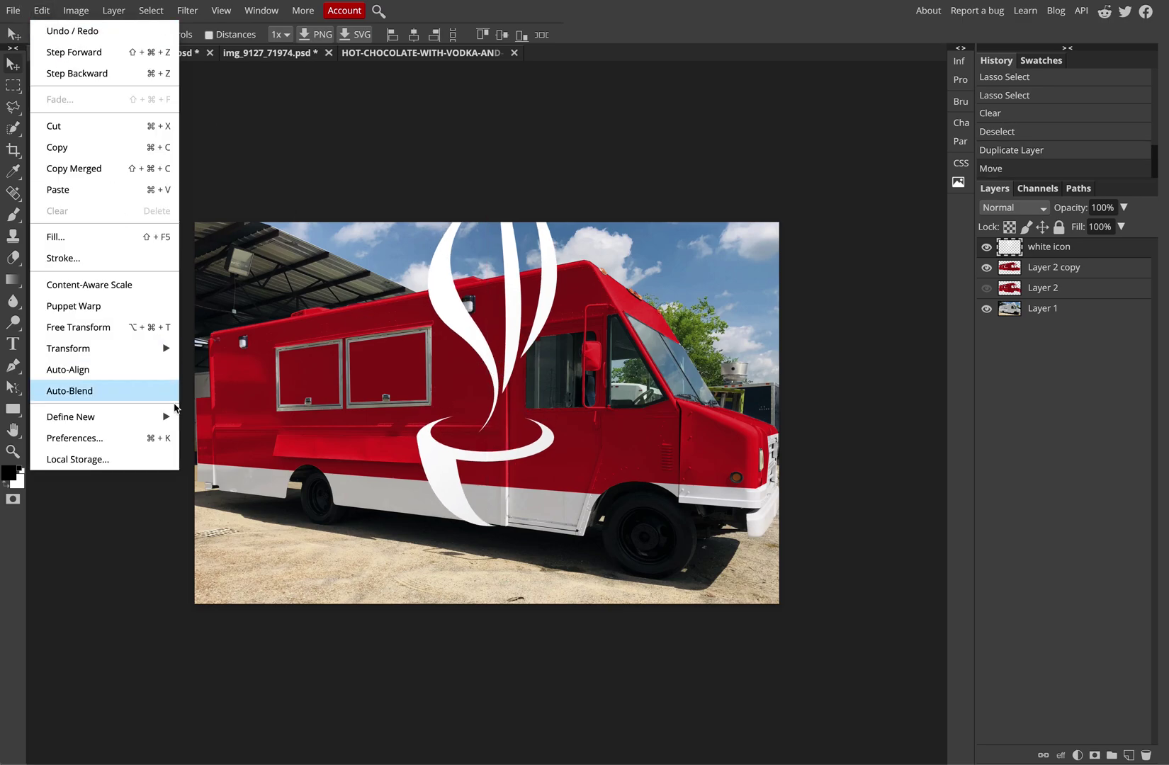
pyautogui.moveTo(93, 347)
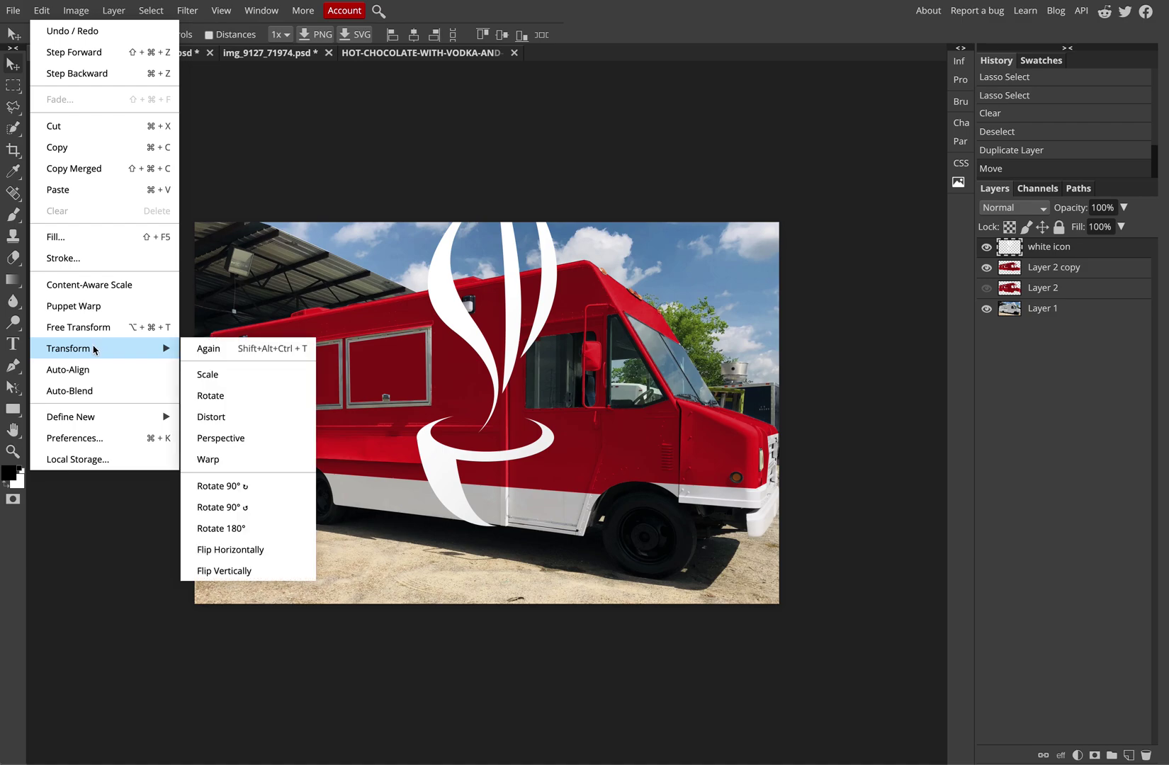
pyautogui.click(220, 375)
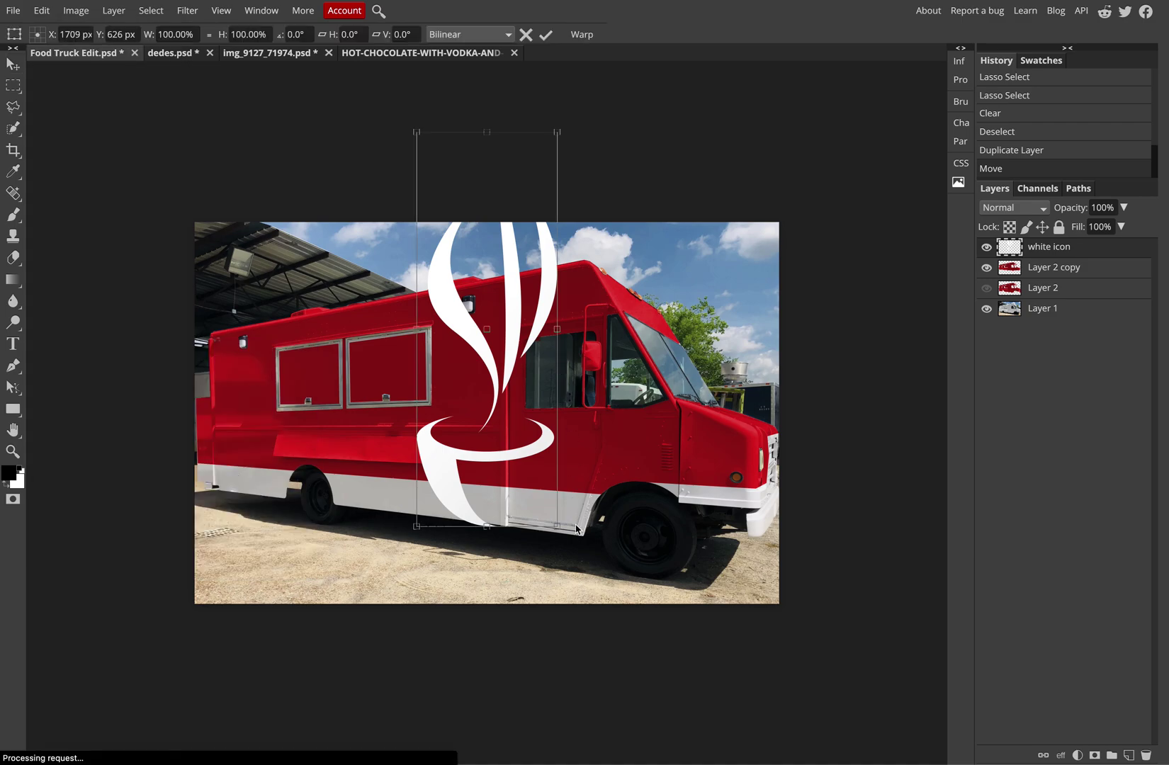
pyautogui.moveTo(555, 526); pyautogui.dragTo(472, 366)
pyautogui.moveTo(432, 301); pyautogui.dragTo(485, 429)
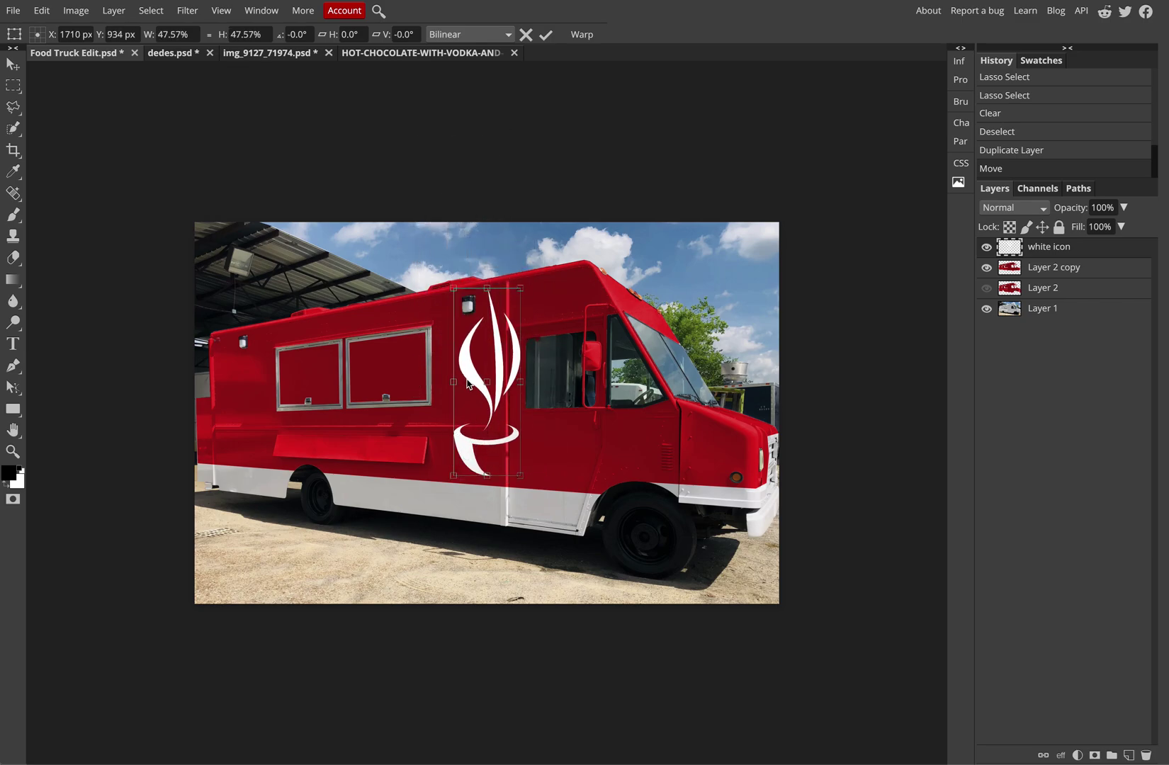
pyautogui.moveTo(474, 380); pyautogui.dragTo(220, 367)
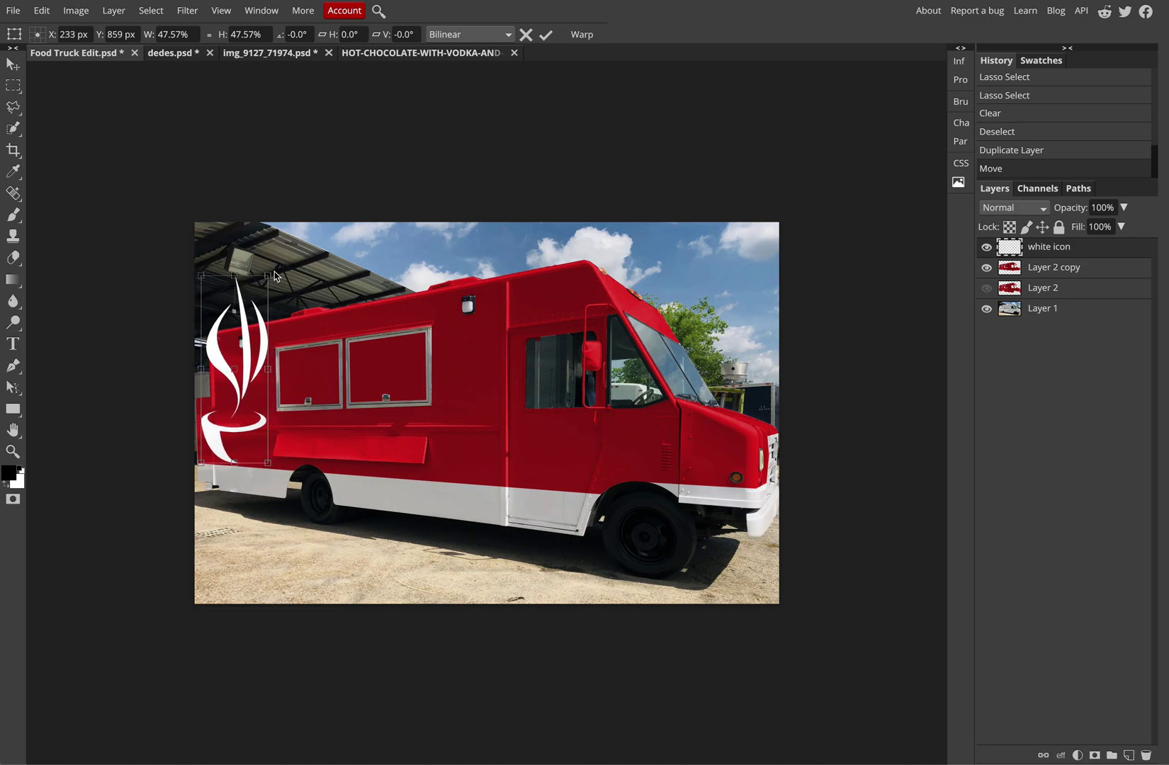
pyautogui.press('Return')
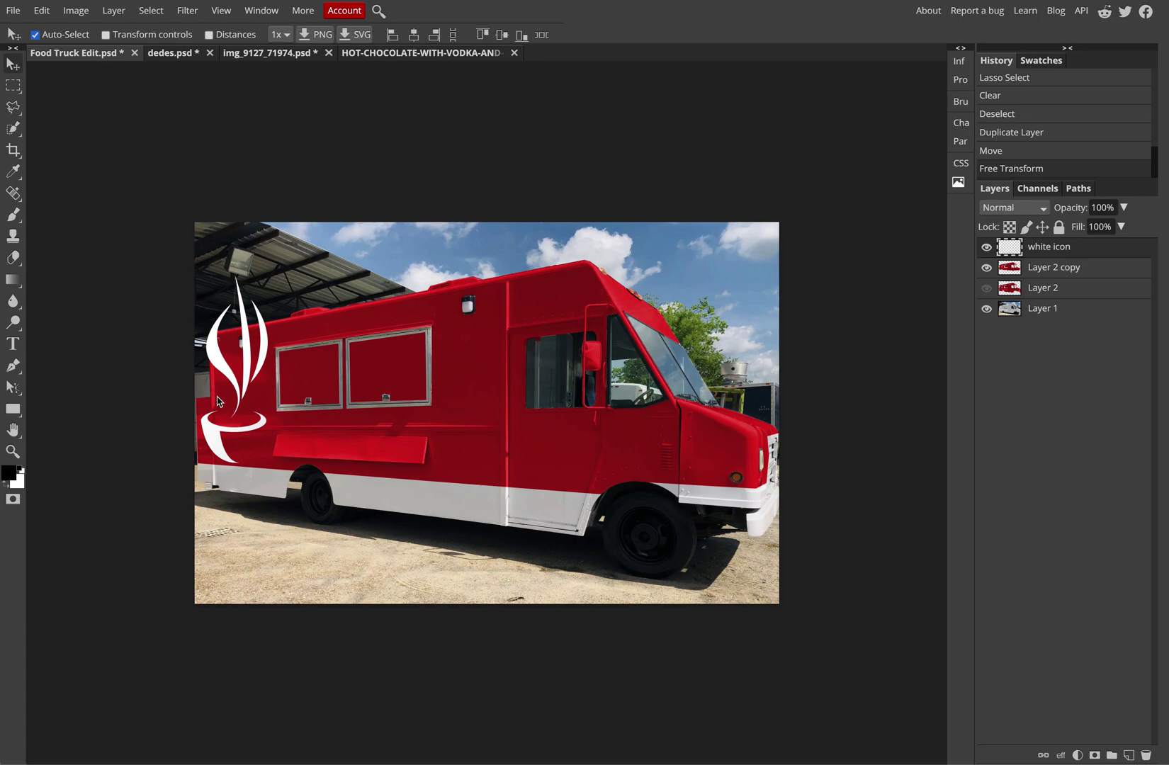
# Lasso the icon's steam above the truck roof, delete it, and deselect.
pyautogui.click(13, 108)
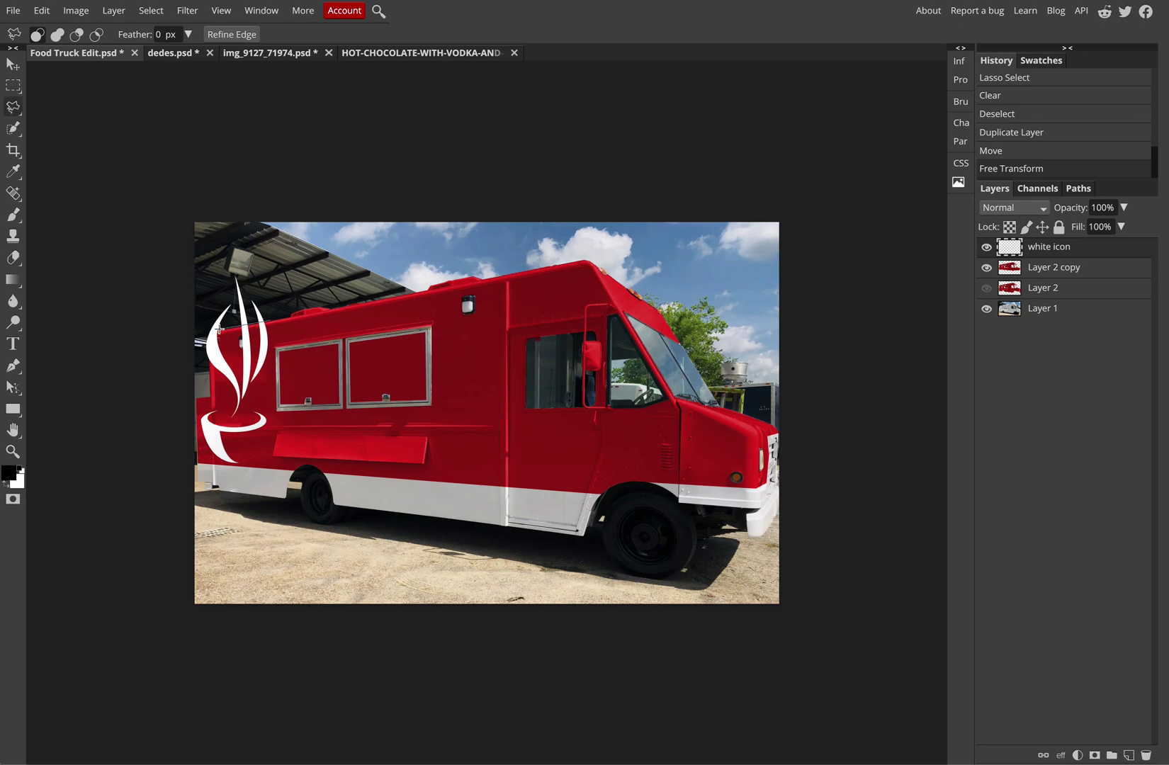
pyautogui.moveTo(207, 330); pyautogui.dragTo(209, 378)
pyautogui.moveTo(204, 392)
pyautogui.mouseDown()
pyautogui.moveTo(200, 331)
pyautogui.moveTo(229, 263)
pyautogui.moveTo(250, 260)
pyautogui.moveTo(274, 283)
pyautogui.moveTo(269, 323)
pyautogui.mouseUp()
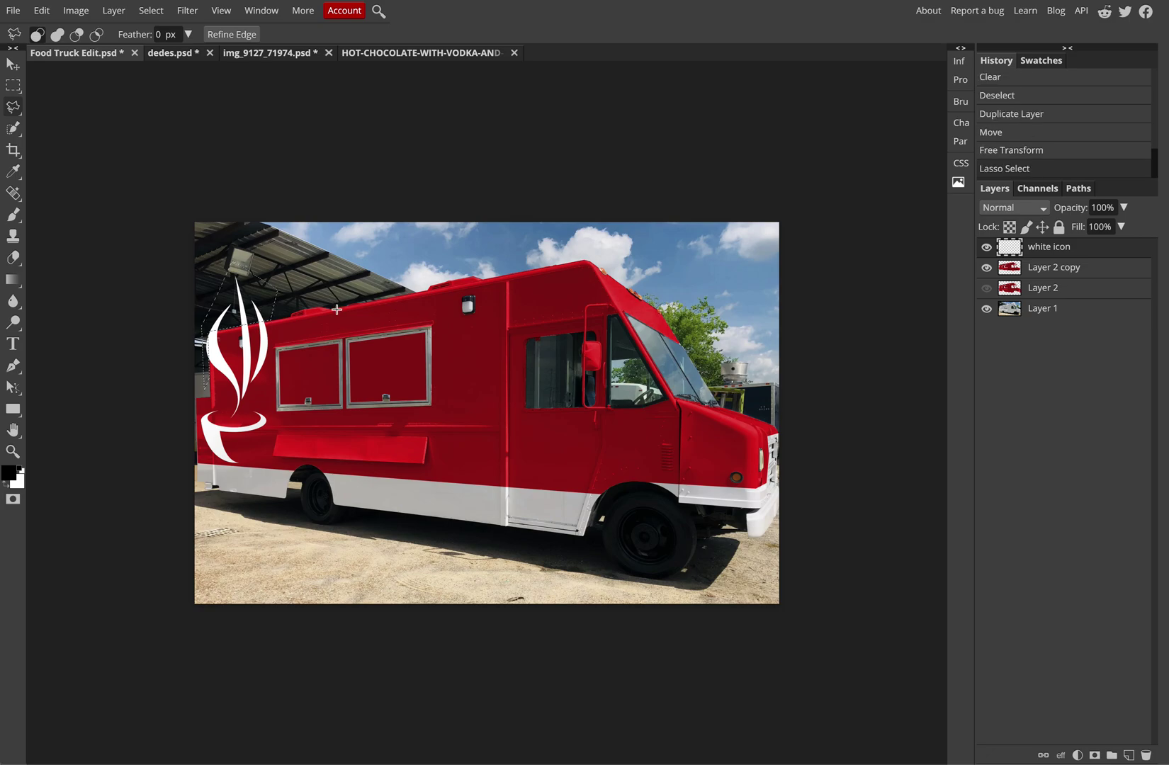
pyautogui.press('Delete')
pyautogui.click(13, 85)
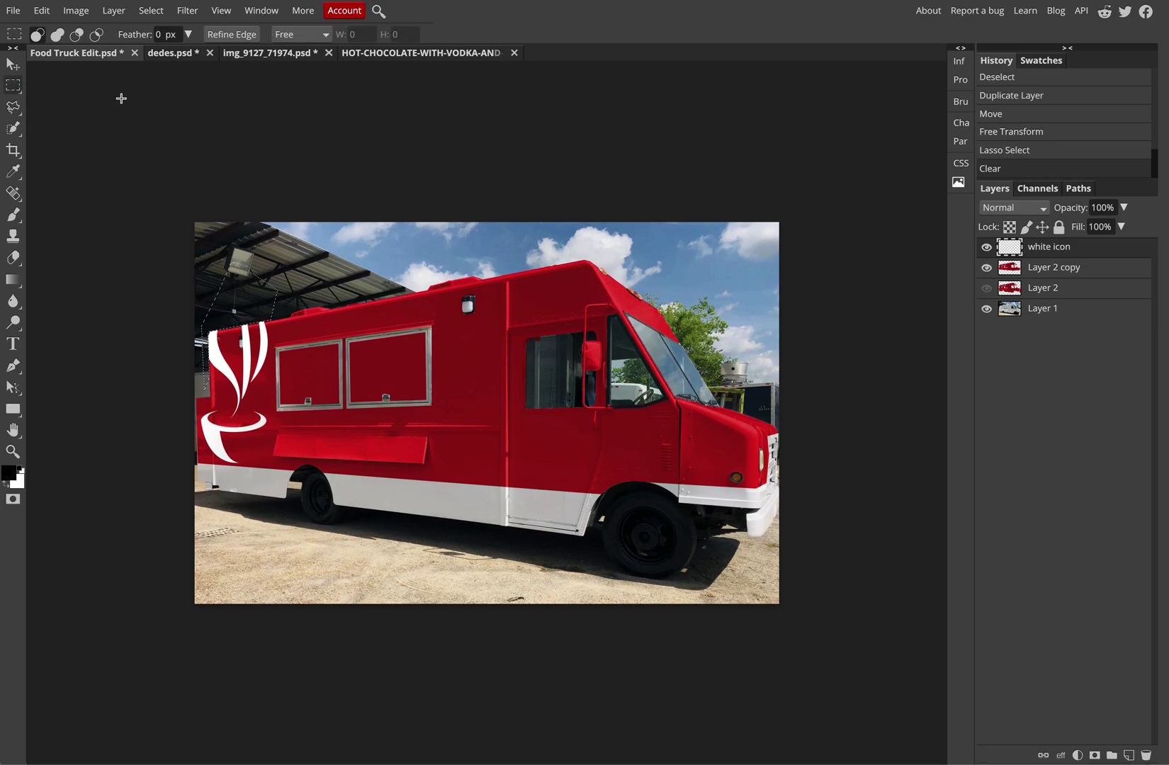
pyautogui.hotkey('ctrl', 'd')
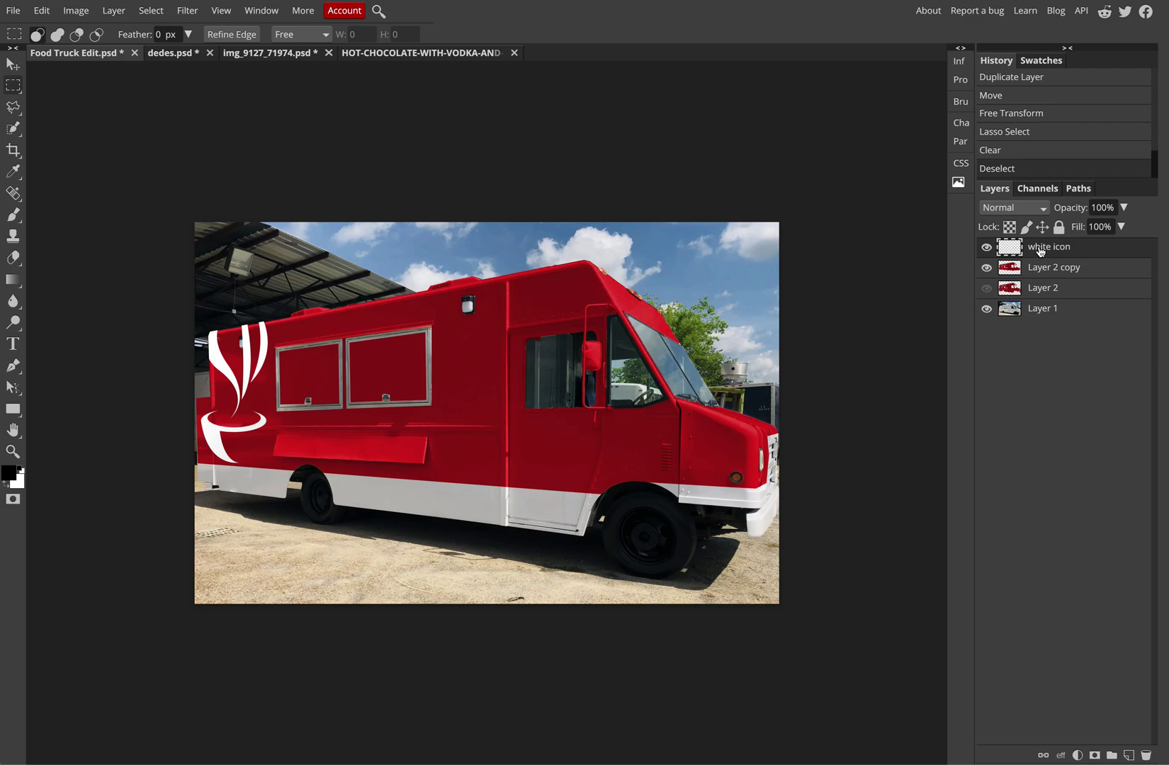
# Try the Darken, Overlay, Soft Light and Hard Light blend modes on the white icon layer.
pyautogui.click(1013, 210)
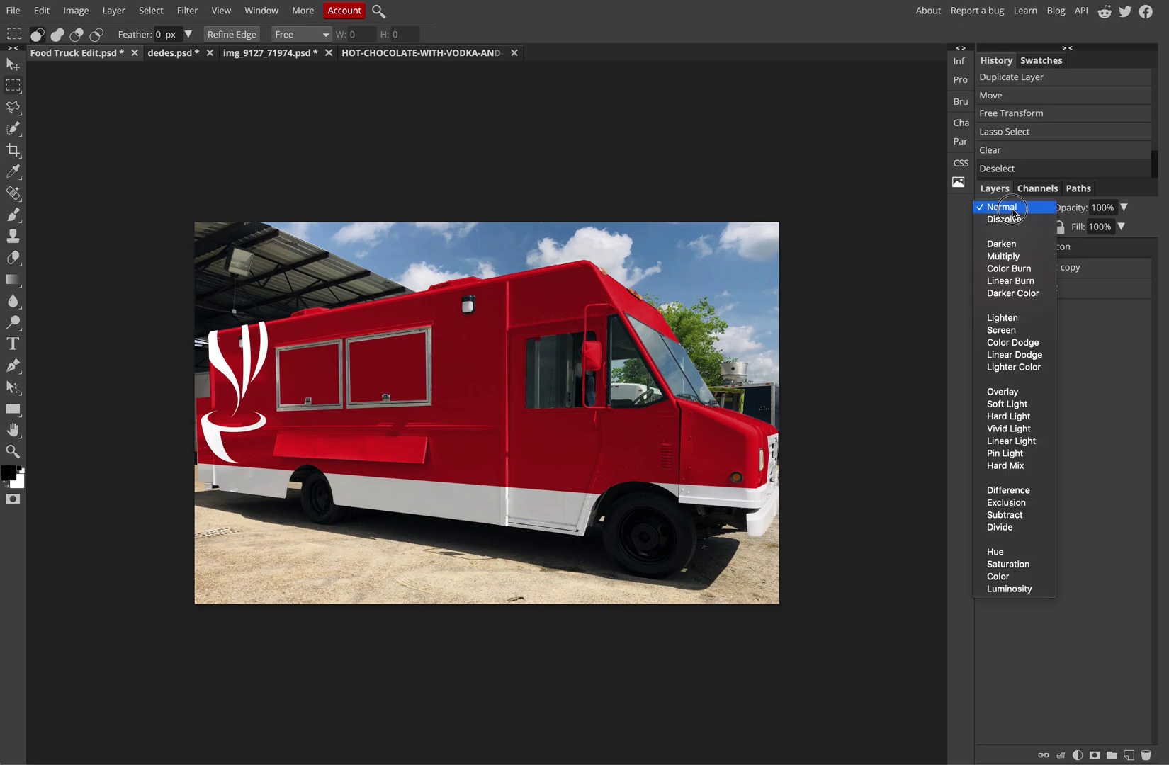
pyautogui.click(1014, 245)
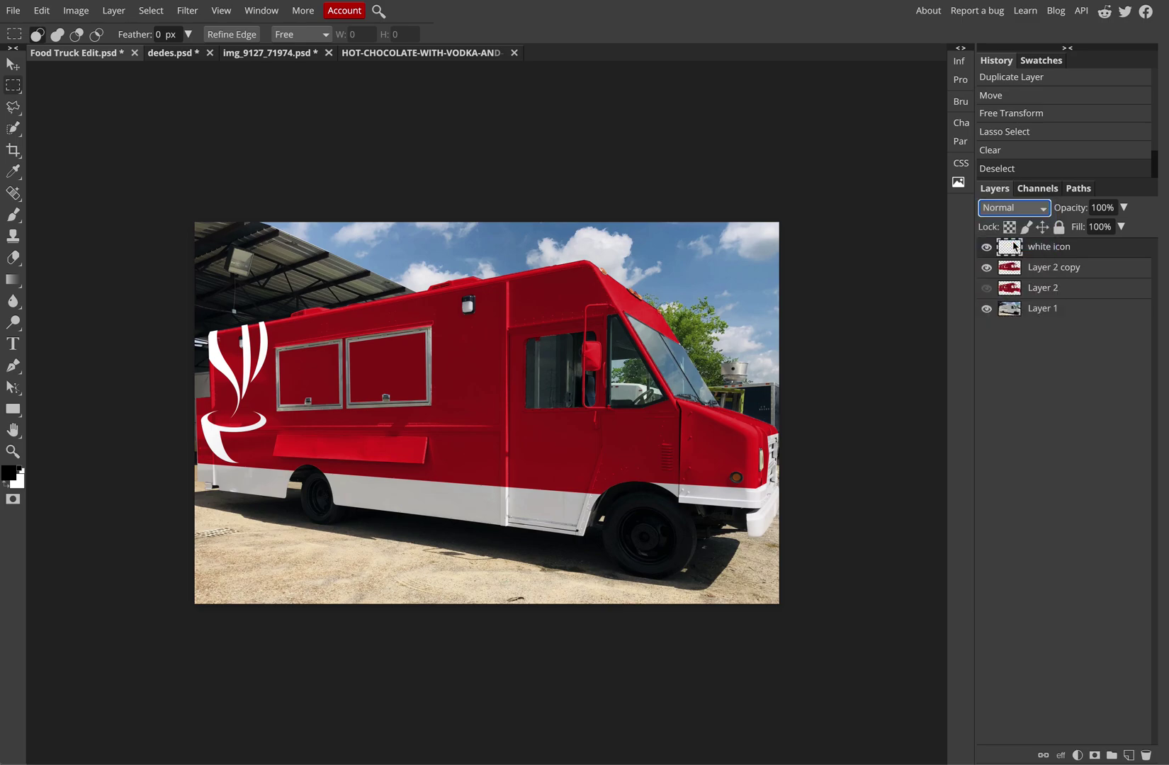
pyautogui.click(1029, 211)
pyautogui.click(1011, 353)
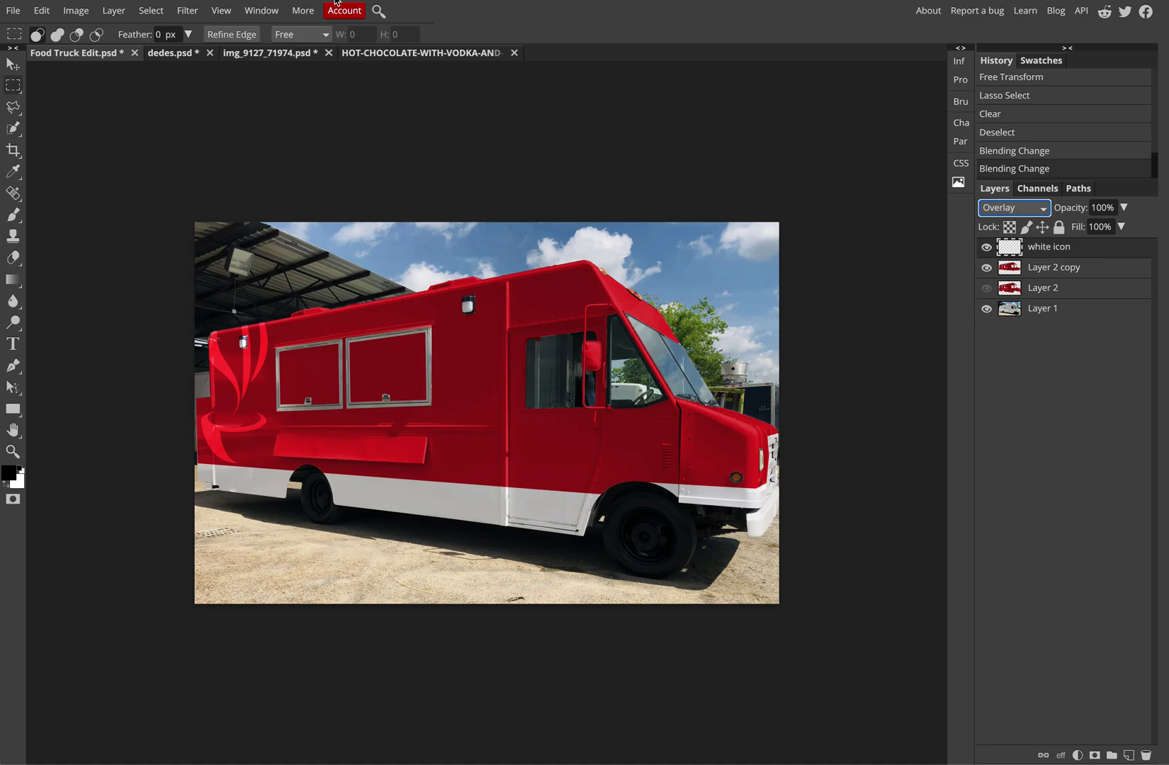
pyautogui.click(1031, 208)
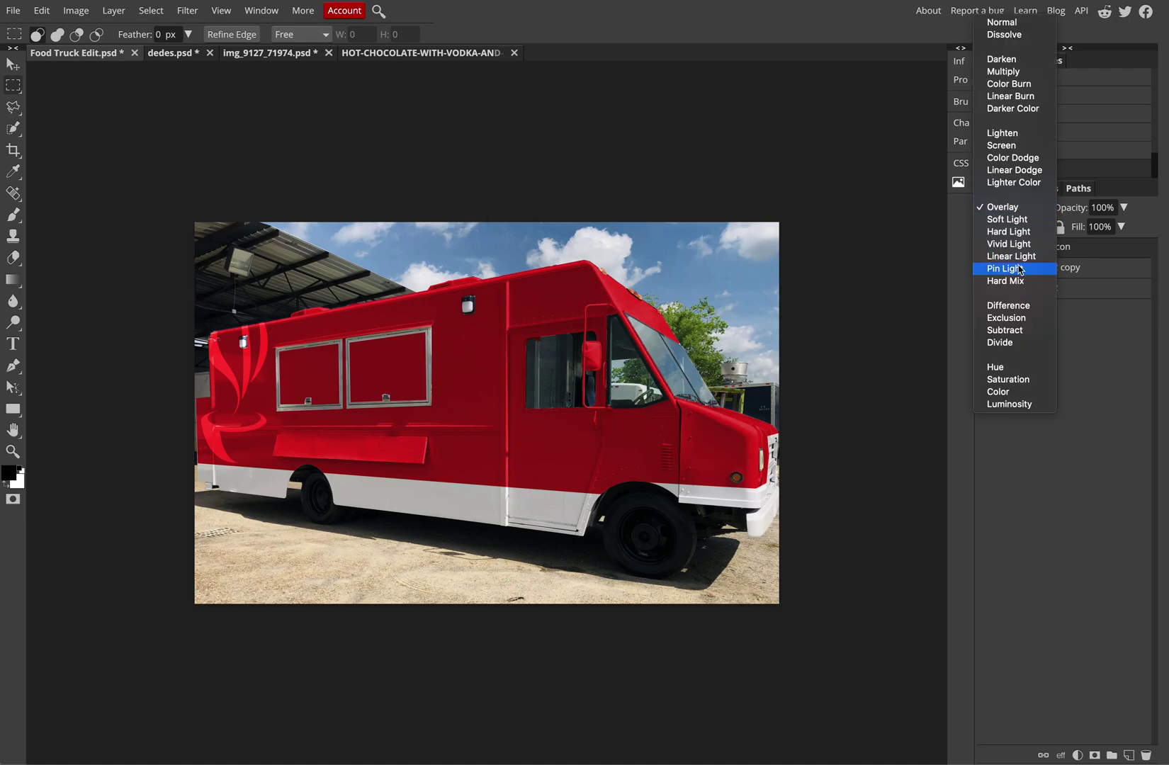
pyautogui.click(1015, 222)
pyautogui.click(1003, 212)
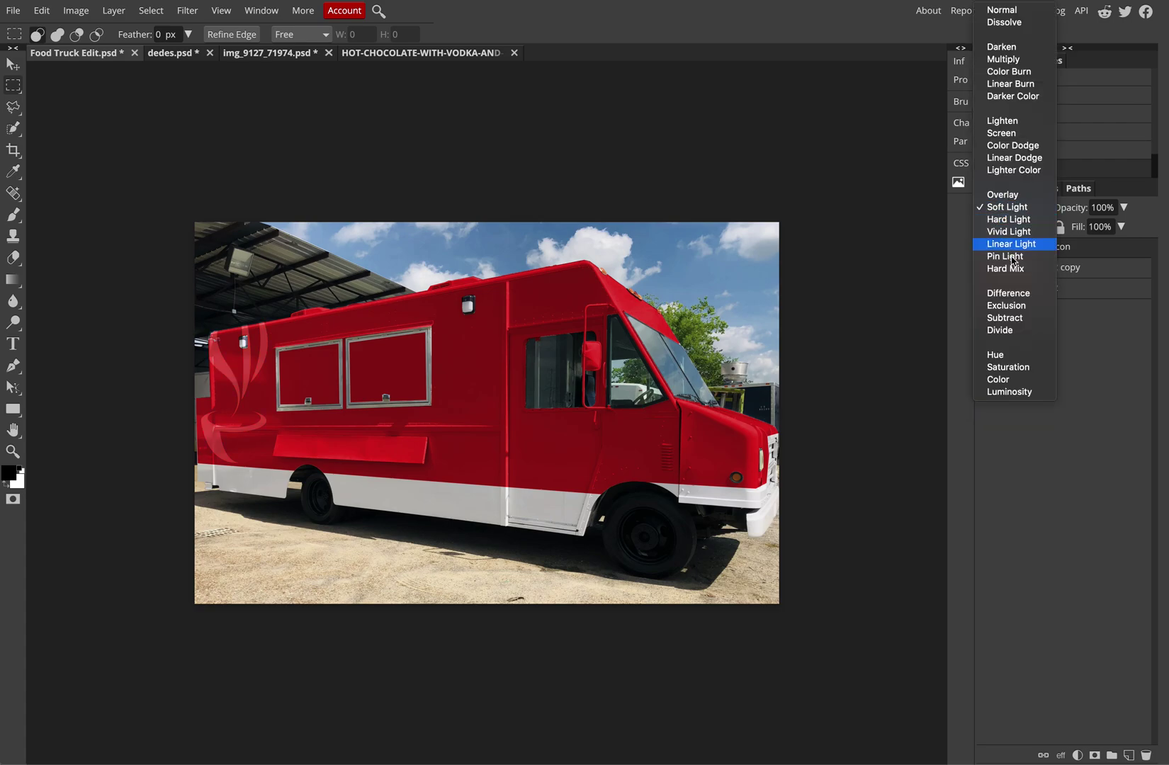
pyautogui.click(1005, 218)
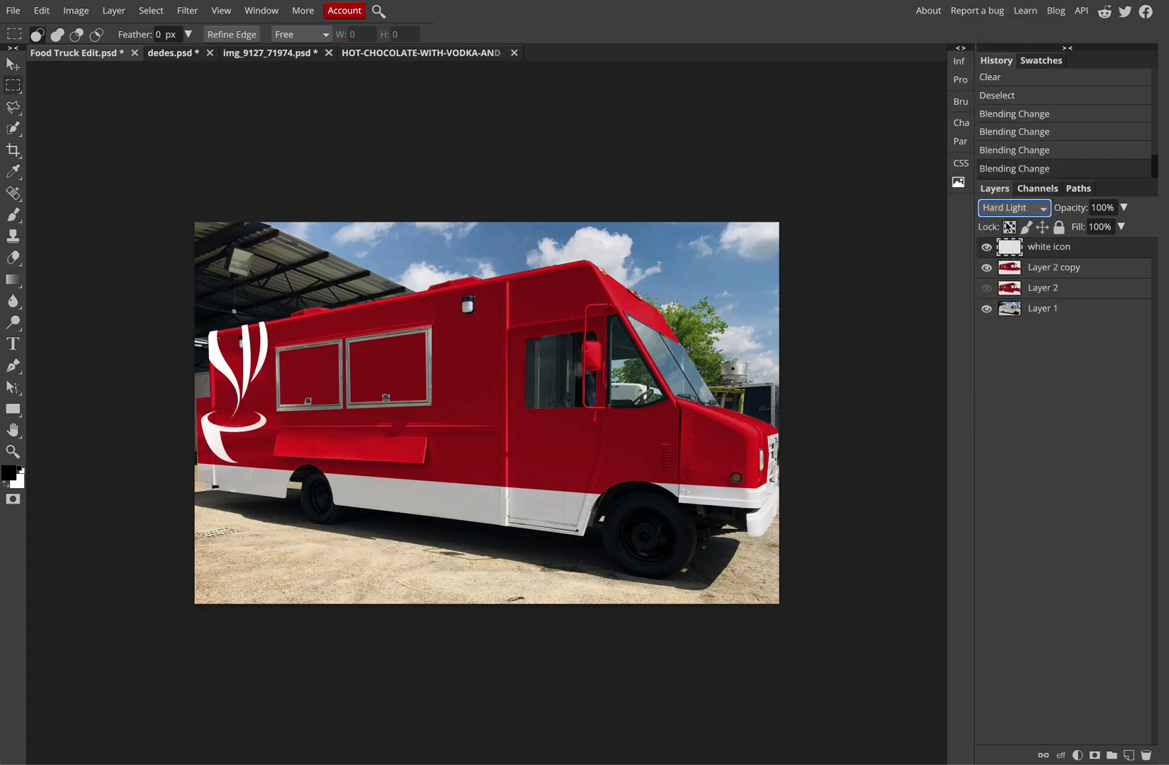
# Compare Vivid Light, Linear Light, Pin Light and Hard Mix, then set the icon to Overlay.
pyautogui.click(1006, 209)
pyautogui.click(1013, 220)
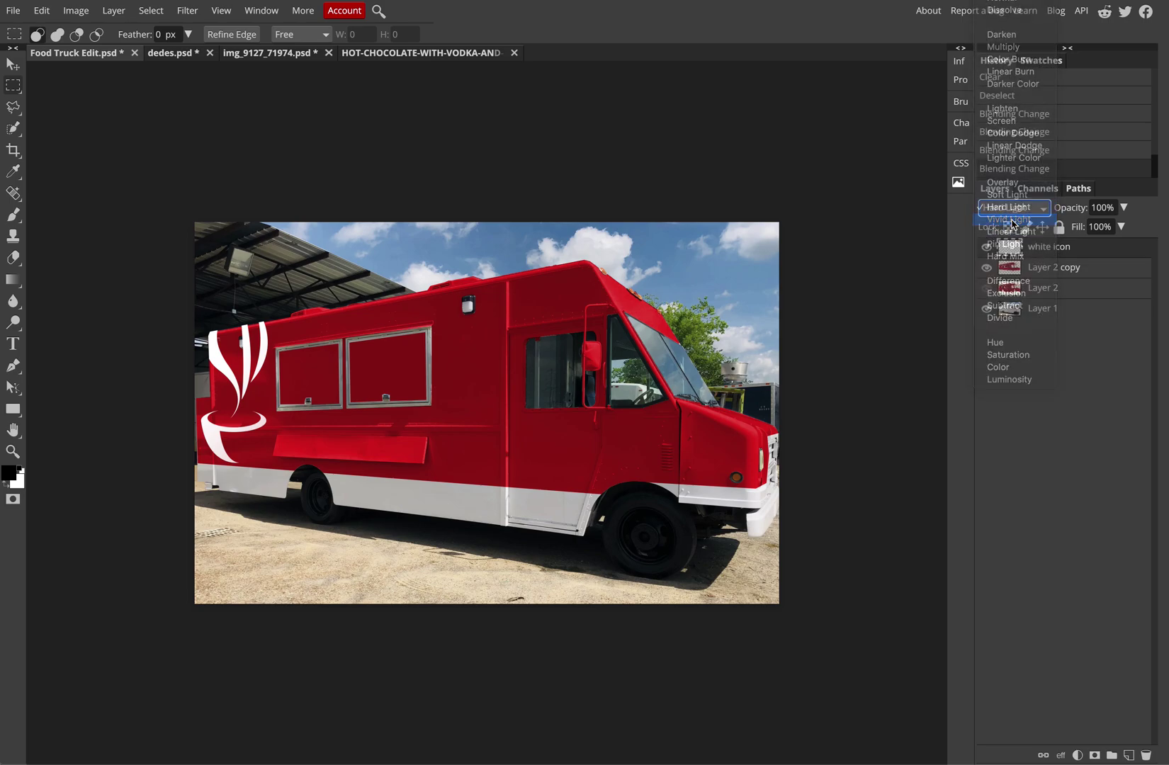
pyautogui.click(1014, 210)
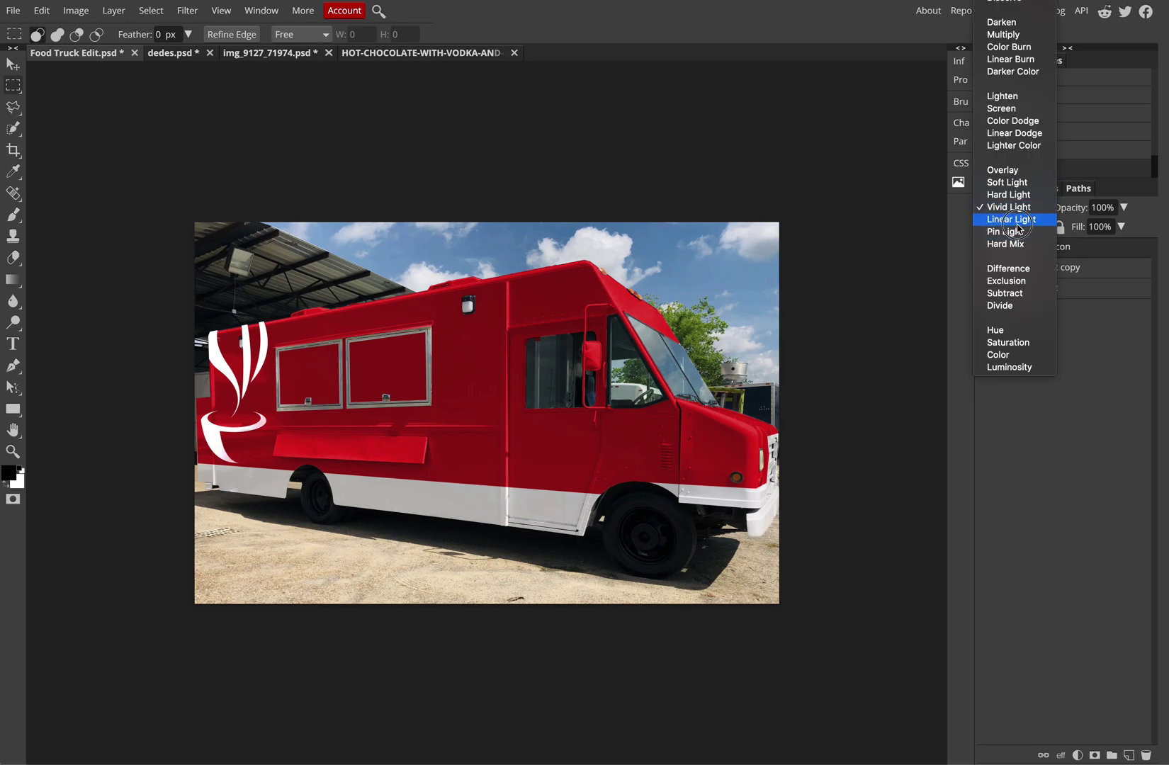
pyautogui.click(1018, 227)
pyautogui.click(1013, 209)
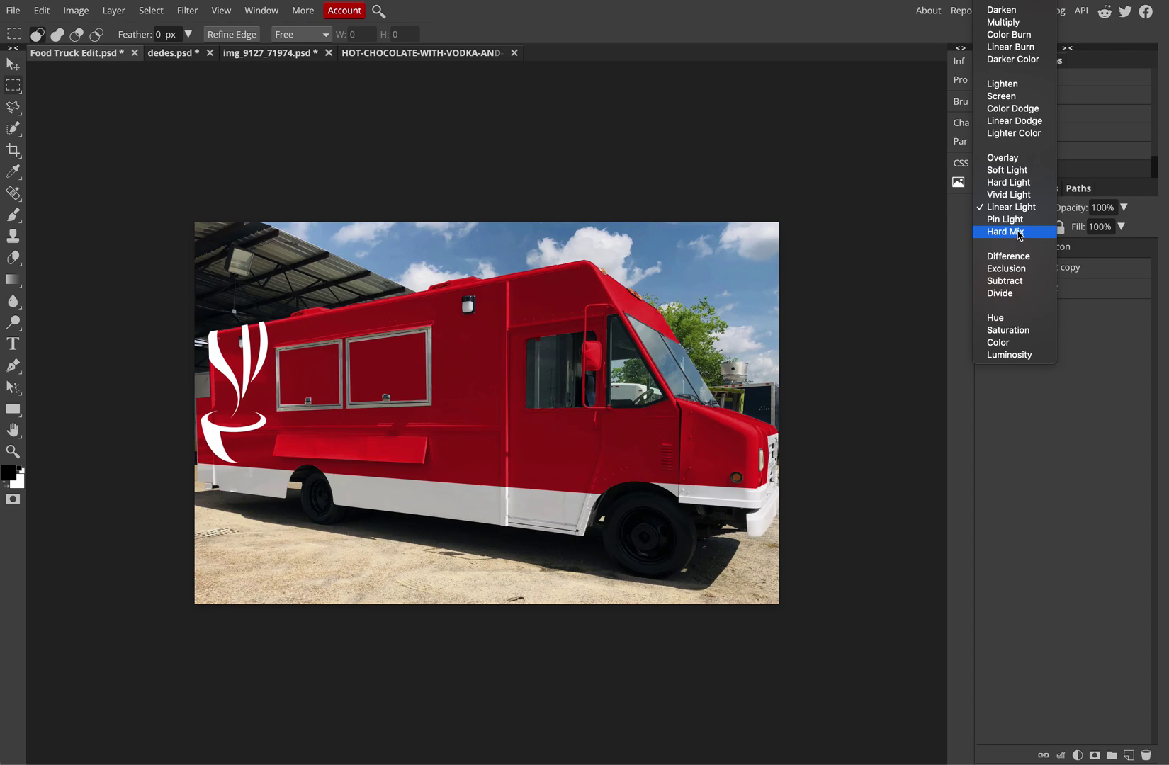
pyautogui.click(1014, 219)
pyautogui.click(1014, 209)
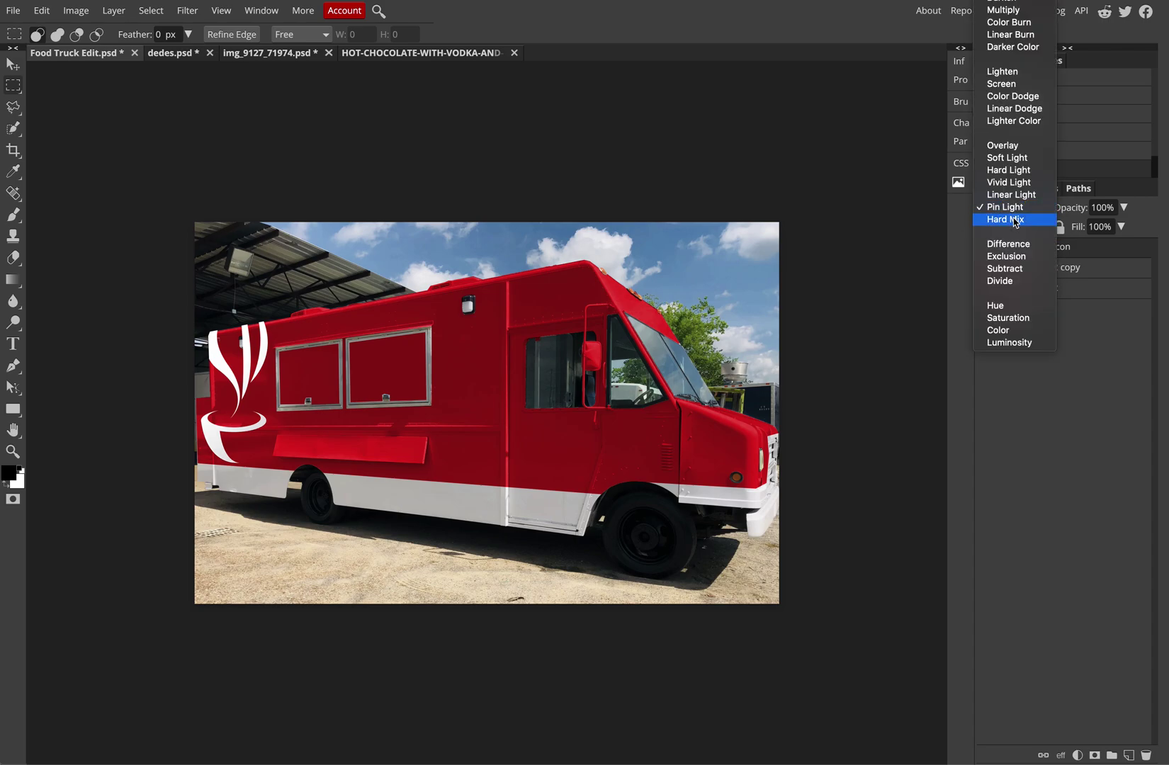
pyautogui.click(1015, 221)
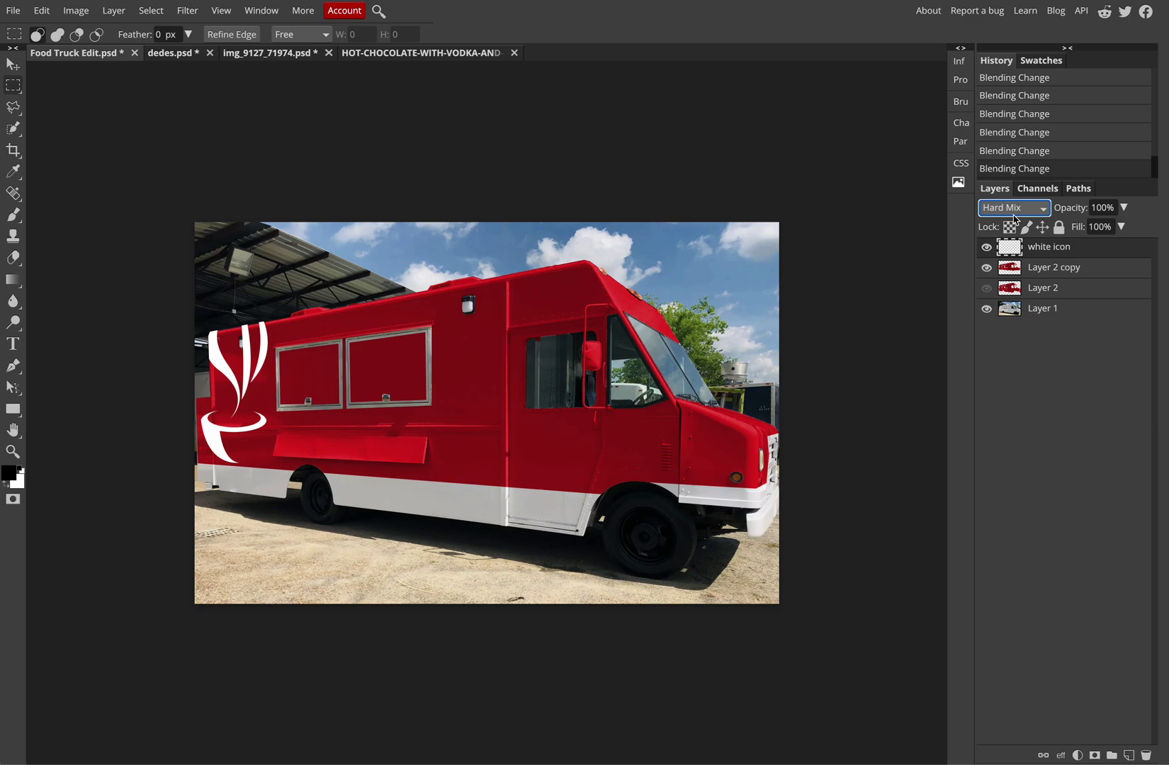
pyautogui.click(1014, 219)
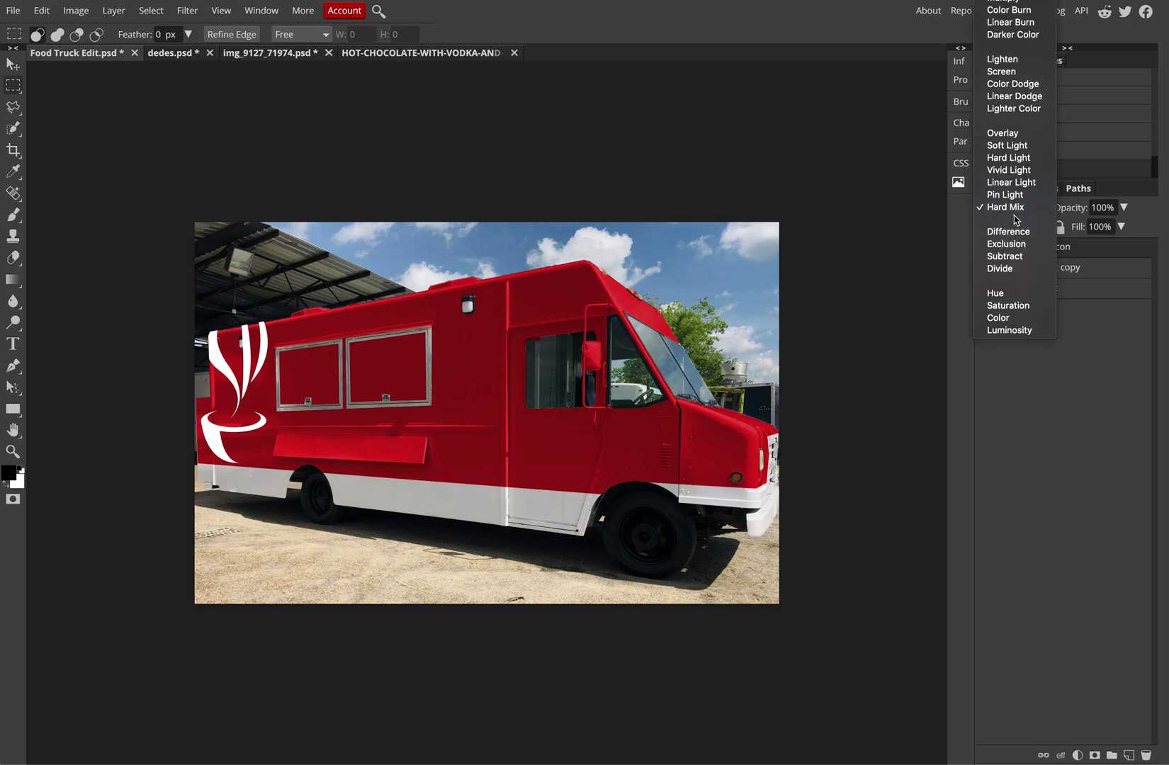
pyautogui.click(1001, 134)
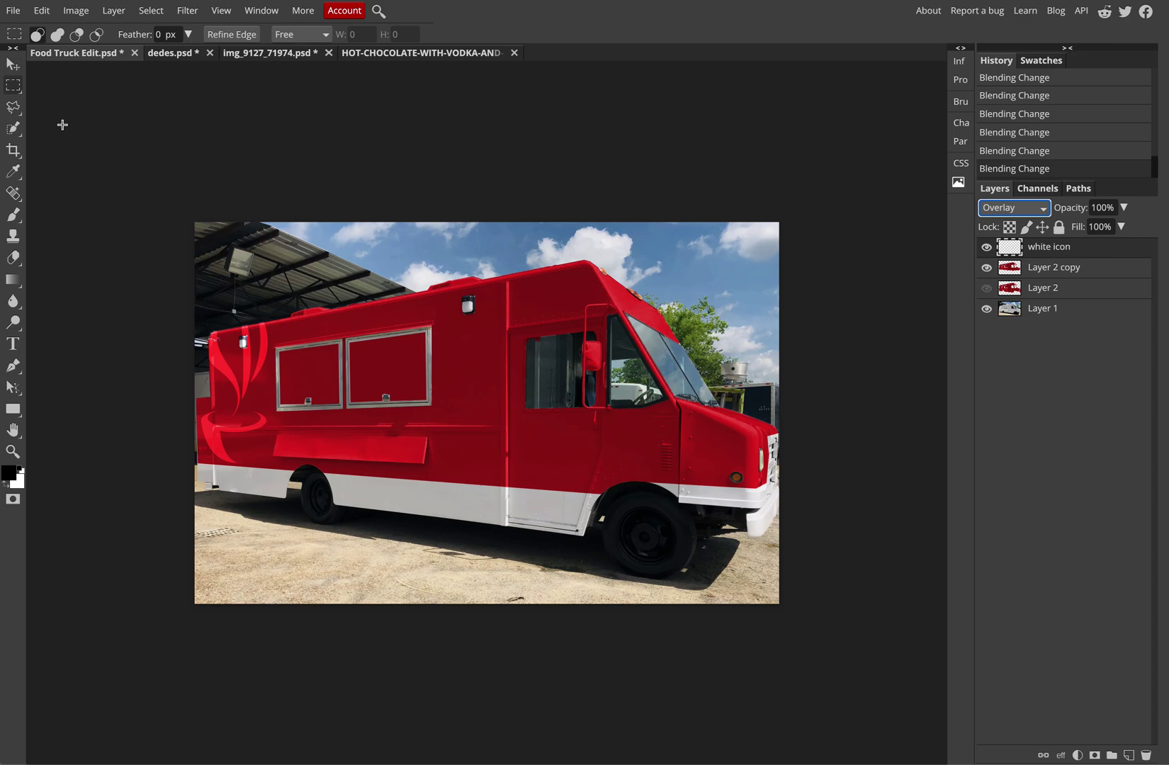
# Drag the white dedes logo from dedes.psd into the truck file and position it across the side.
pyautogui.click(174, 53)
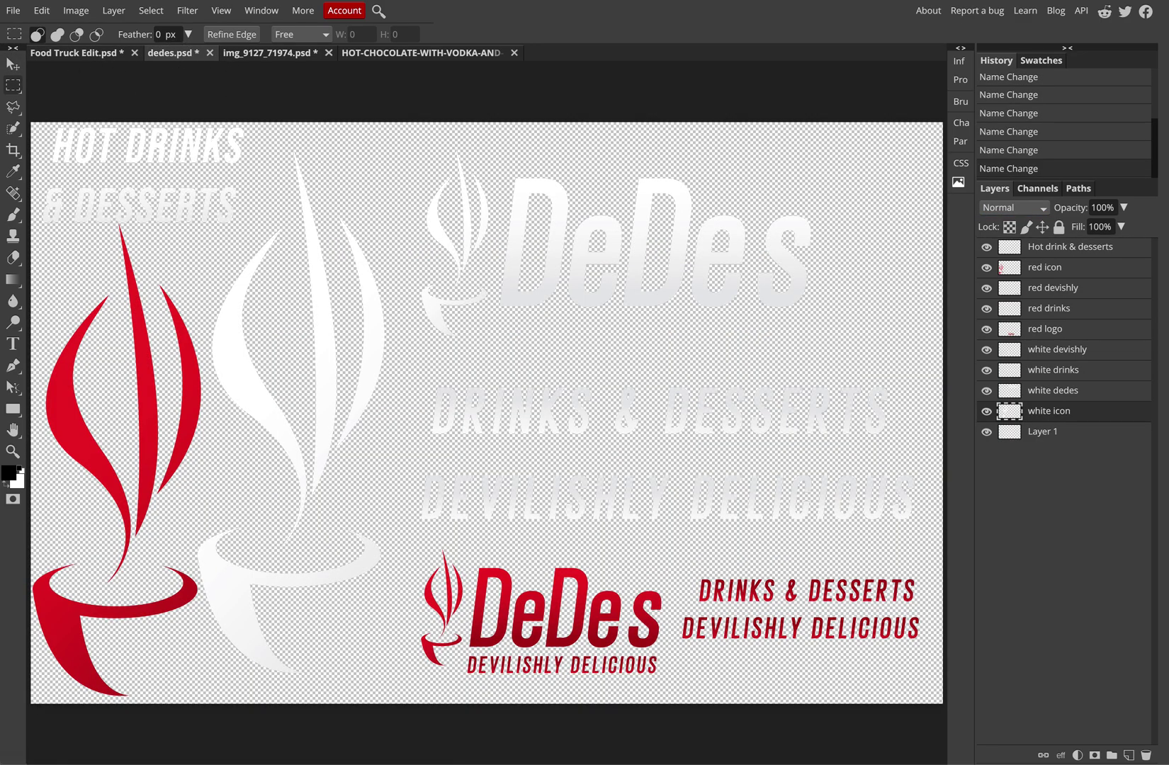
pyautogui.click(14, 65)
pyautogui.moveTo(513, 254); pyautogui.dragTo(418, 410)
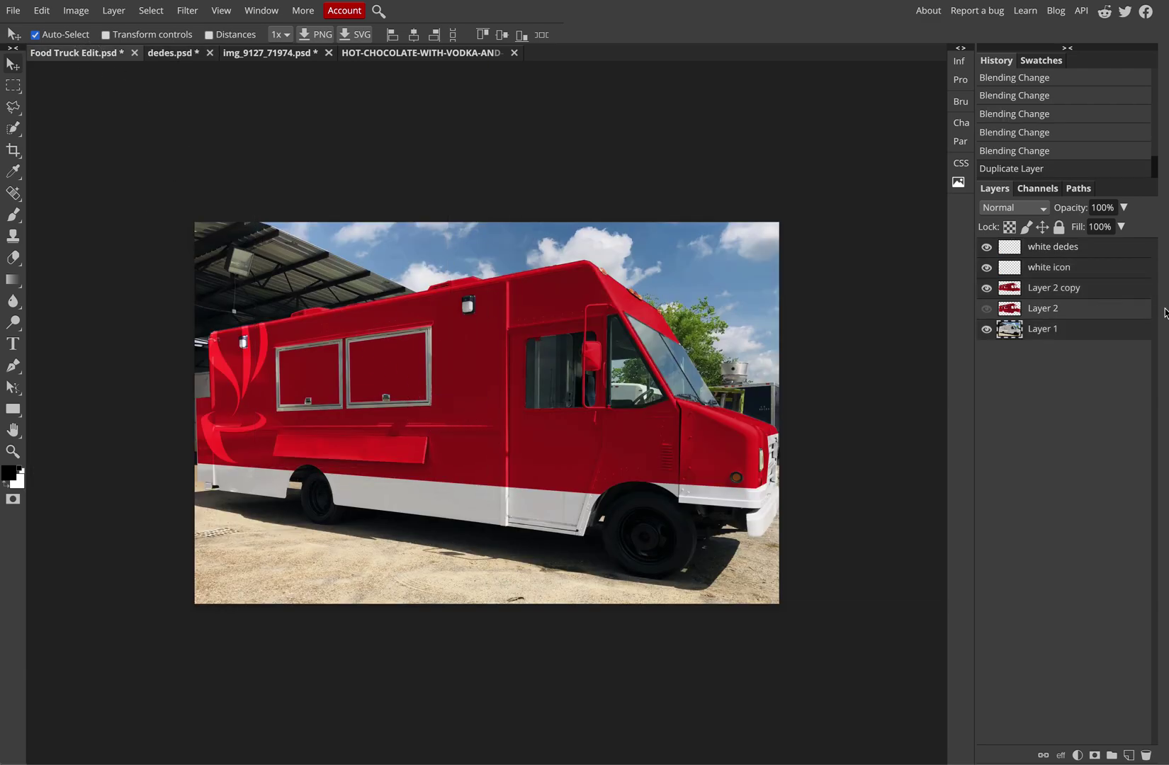
pyautogui.click(1054, 253)
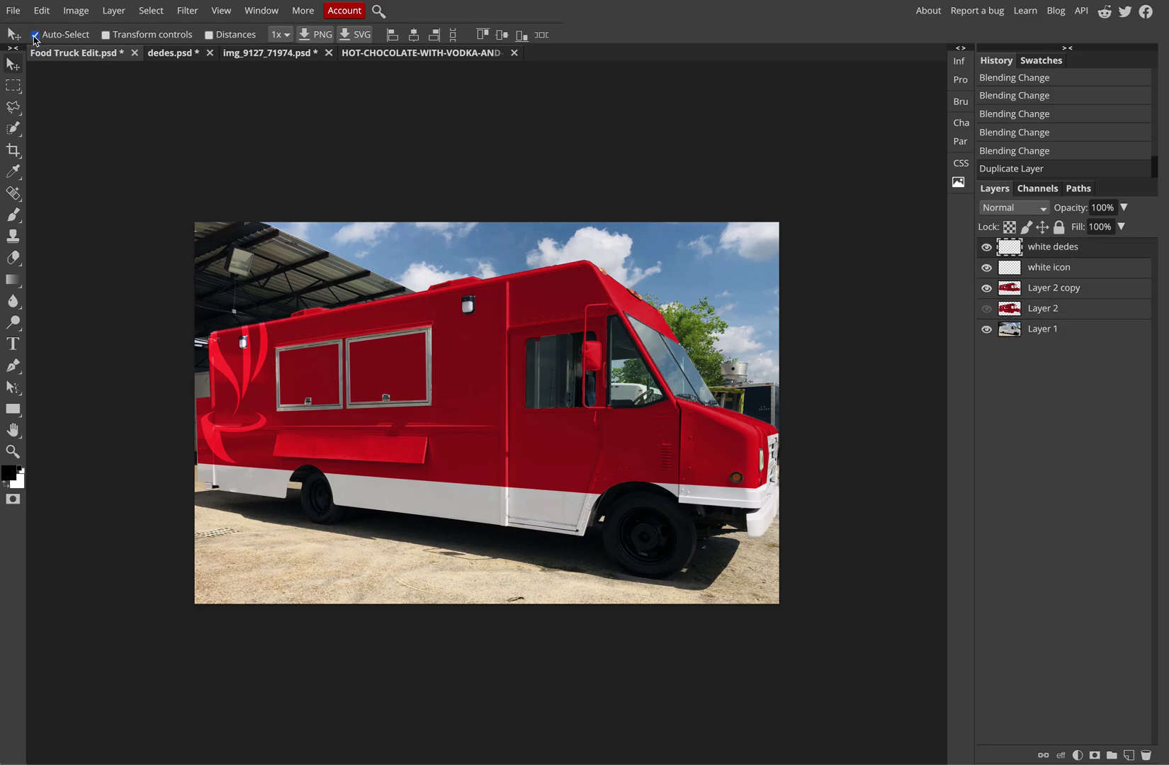
pyautogui.click(34, 36)
pyautogui.moveTo(396, 437); pyautogui.dragTo(440, 483)
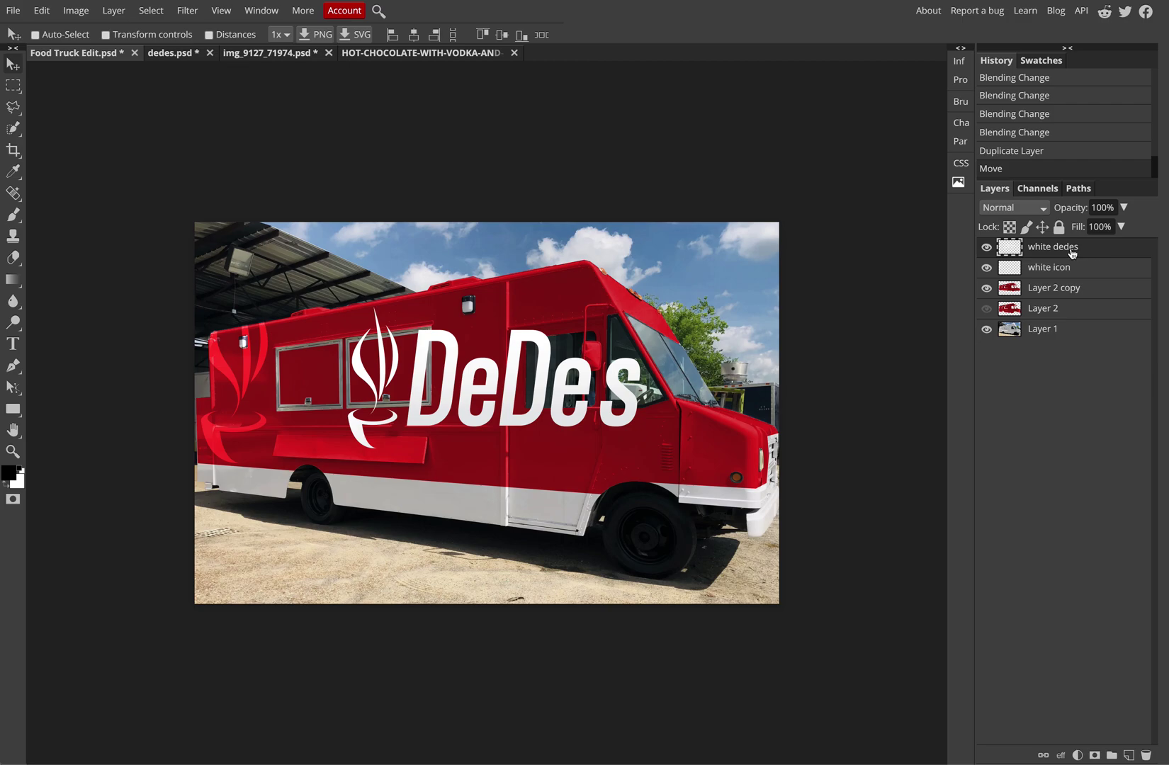
pyautogui.moveTo(513, 395); pyautogui.dragTo(606, 431)
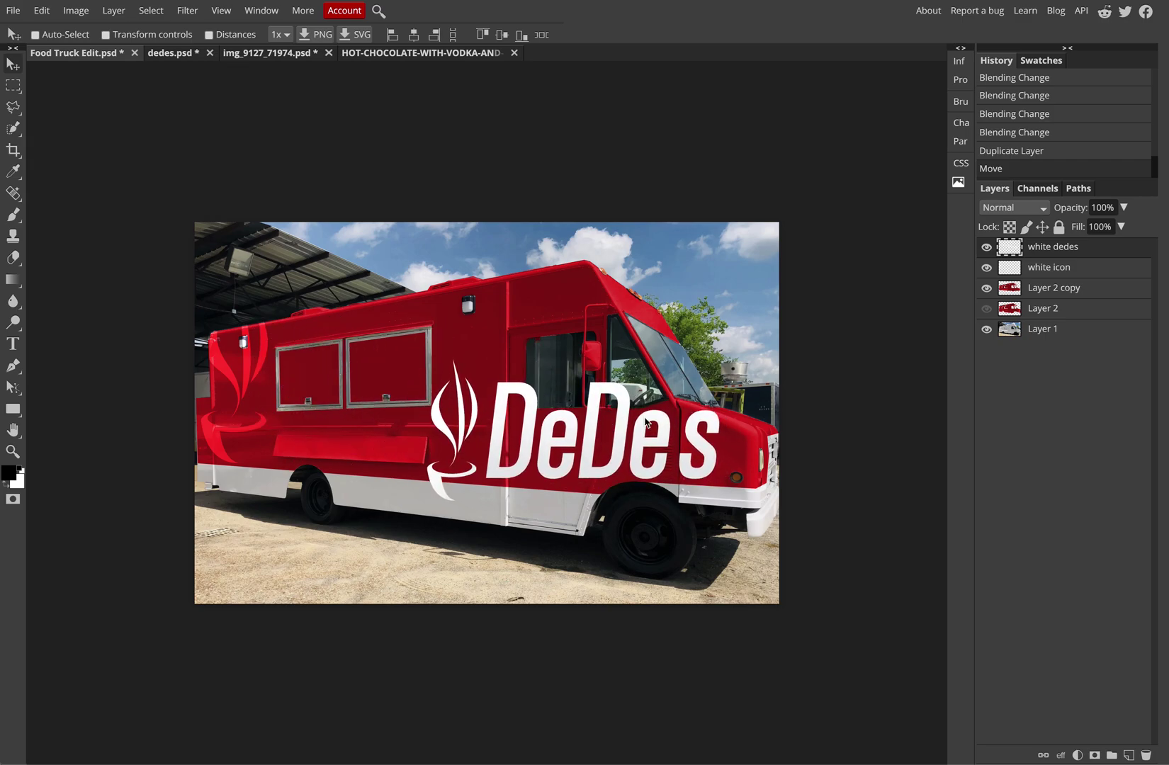
# Scale the white DeDes logo to about three quarters and reposition it on the truck side.
pyautogui.click(42, 11)
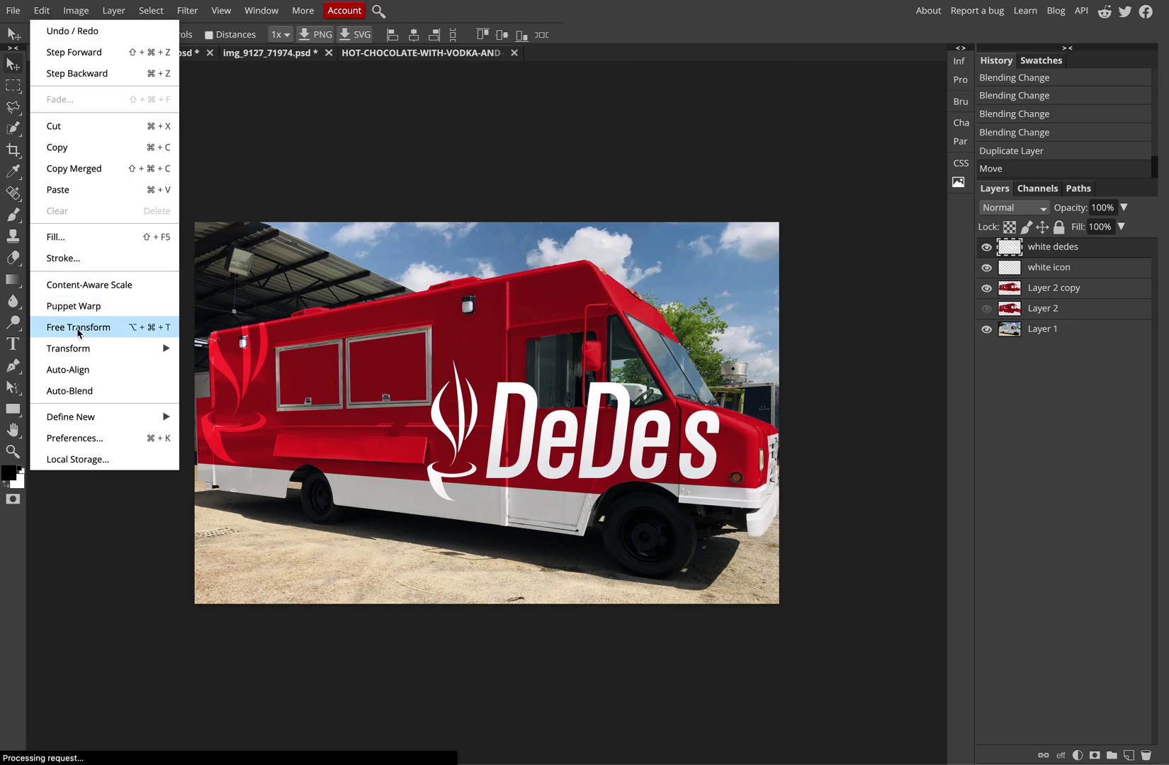
pyautogui.moveTo(75, 354)
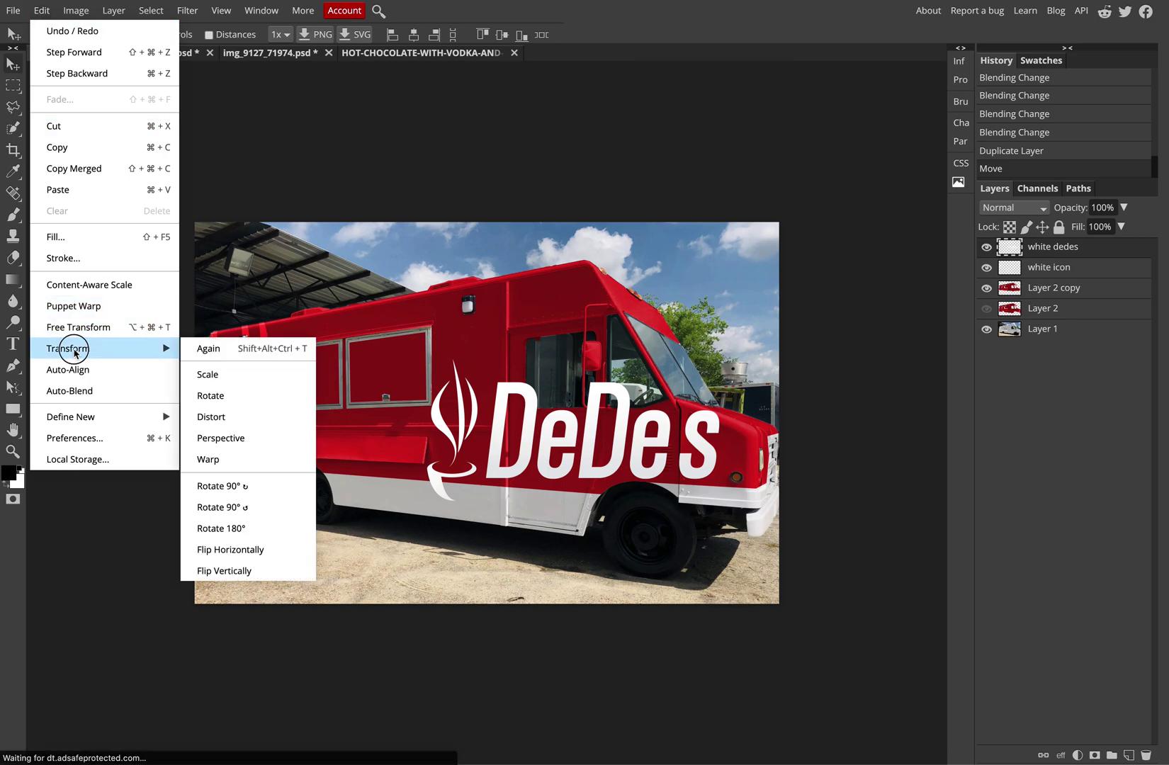
pyautogui.click(202, 370)
pyautogui.moveTo(720, 359); pyautogui.dragTo(642, 393)
pyautogui.moveTo(572, 432); pyautogui.dragTo(582, 410)
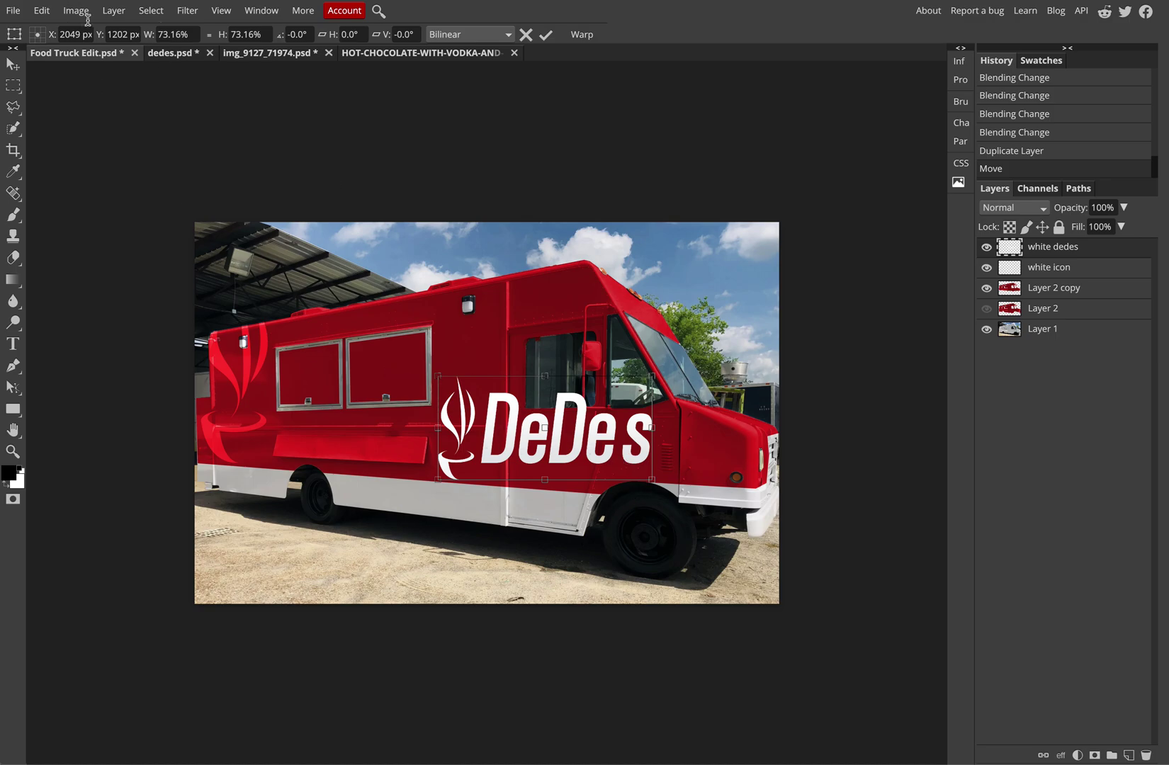
# Distort the logo's corners to follow the truck side's perspective and commit the transform.
pyautogui.click(42, 10)
pyautogui.moveTo(168, 358)
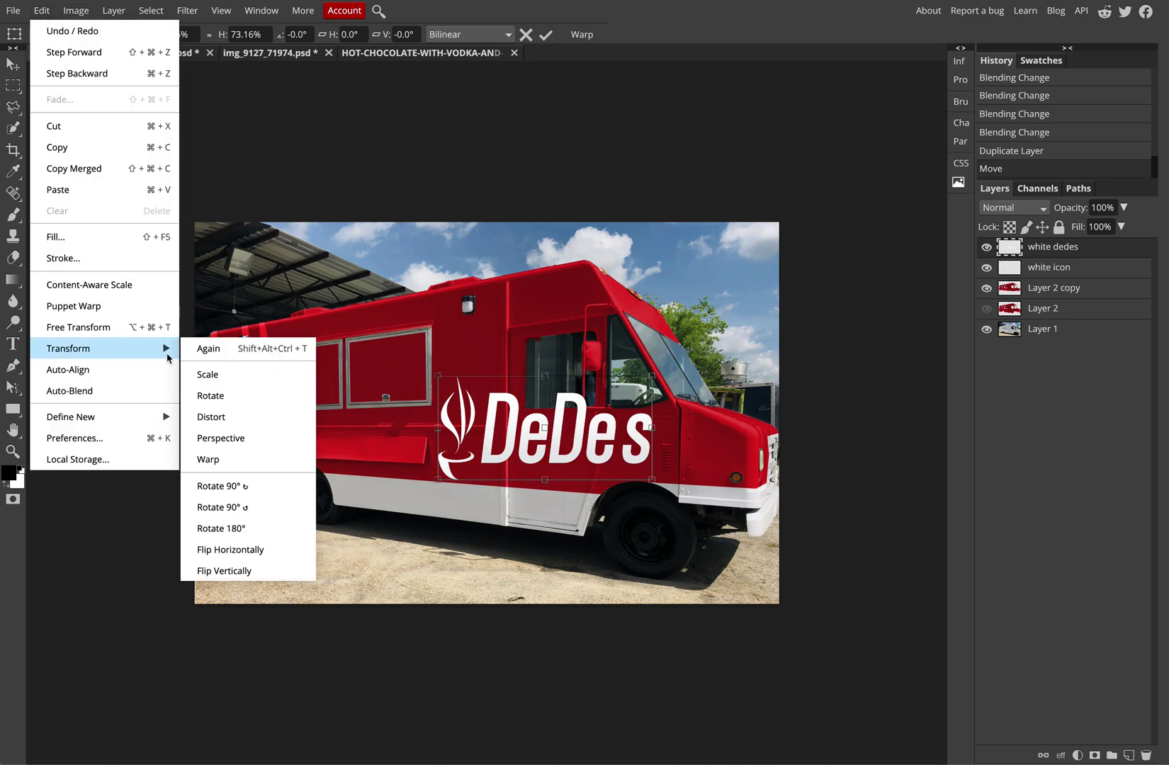
pyautogui.click(215, 418)
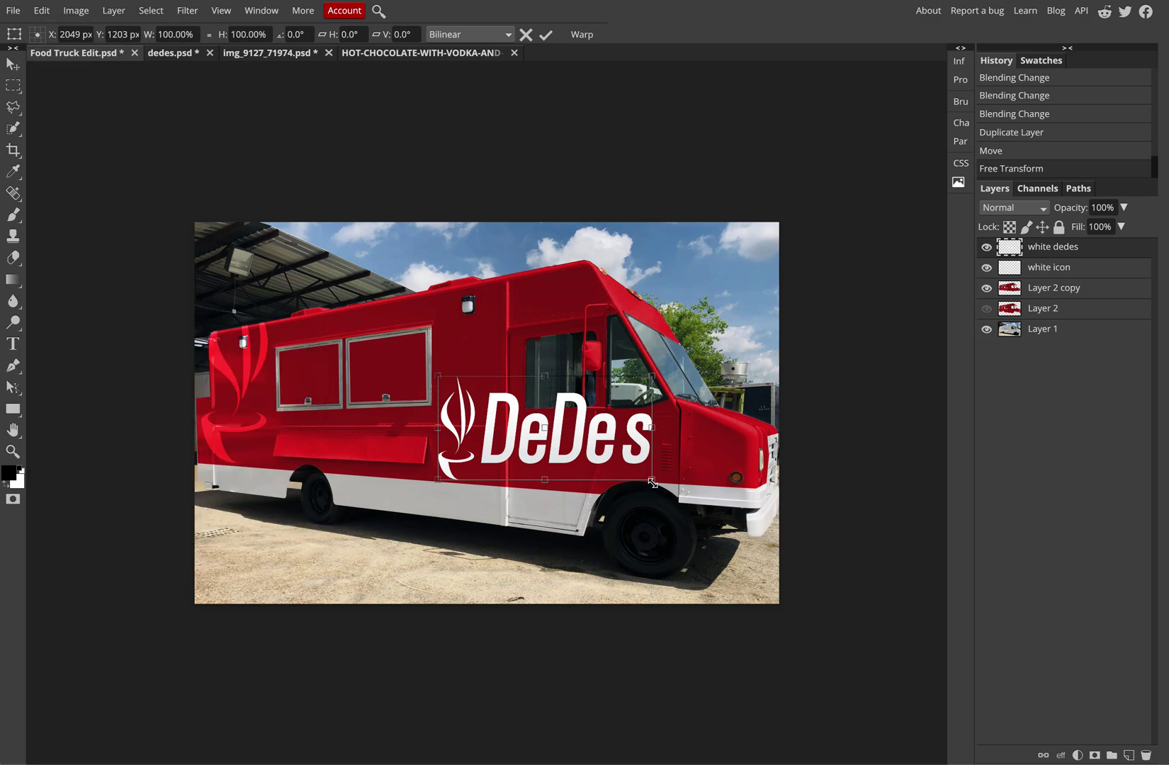
pyautogui.moveTo(652, 483); pyautogui.dragTo(652, 496)
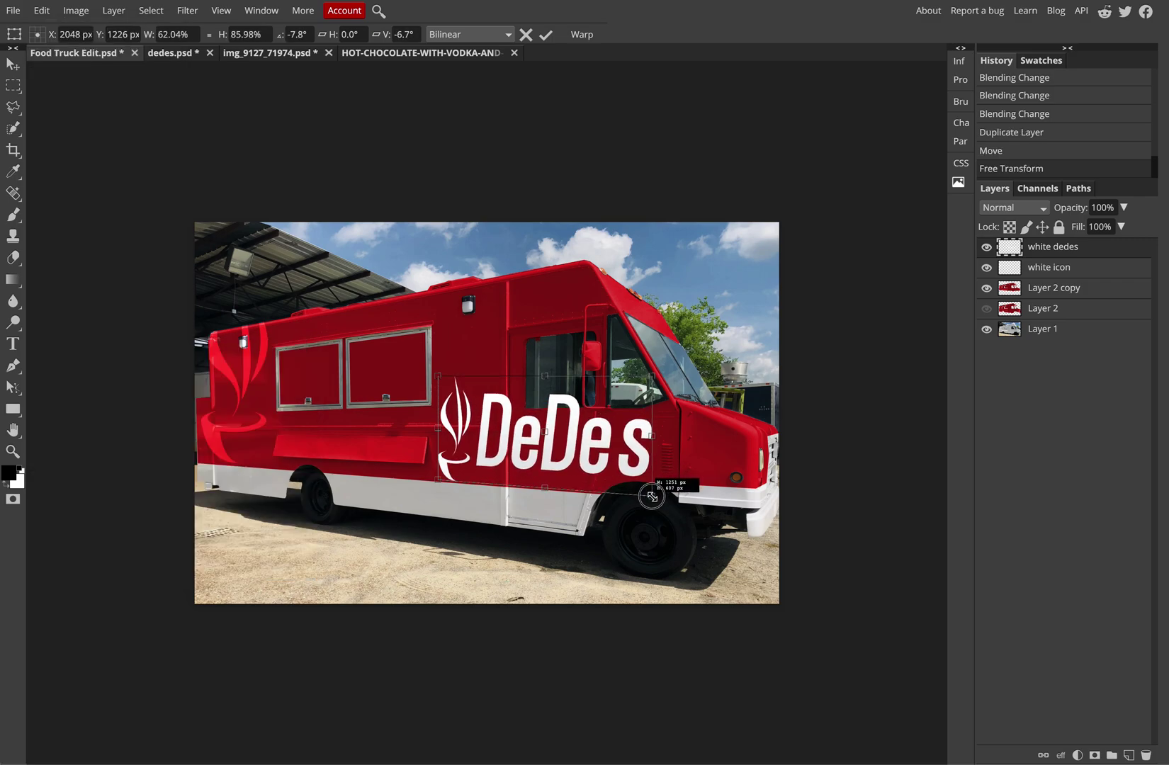
pyautogui.moveTo(652, 376); pyautogui.dragTo(652, 382)
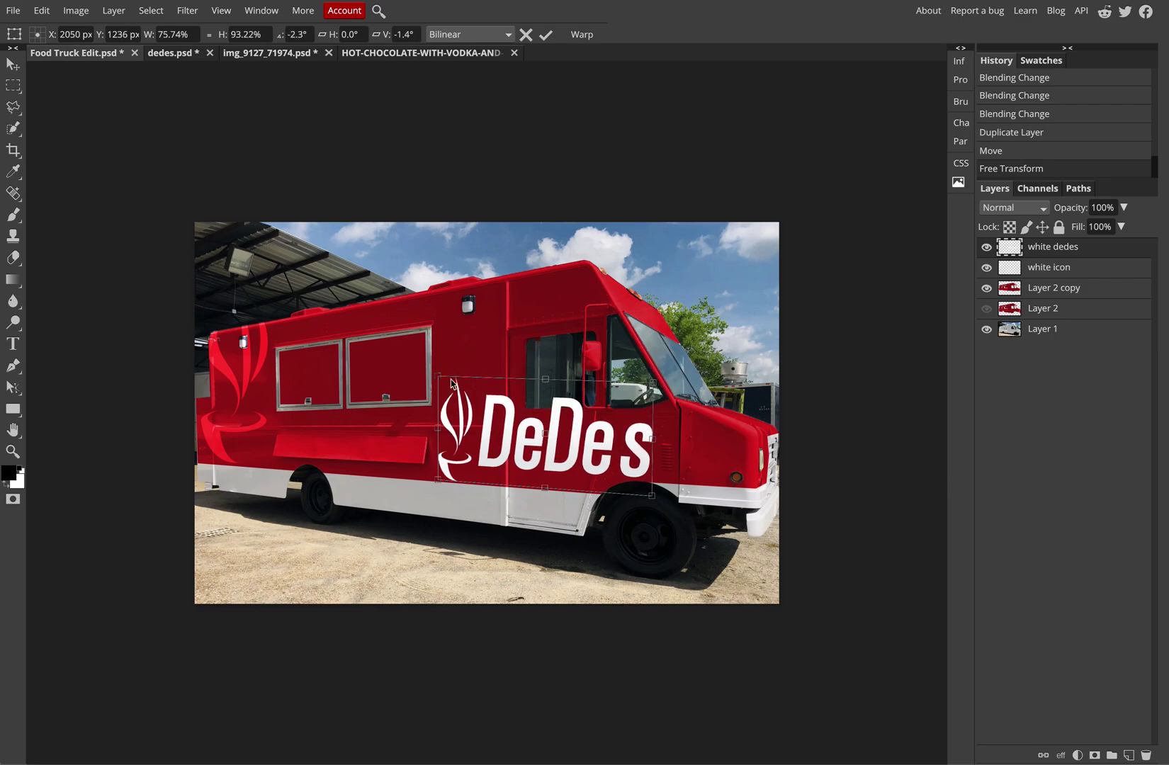
pyautogui.moveTo(438, 376); pyautogui.dragTo(439, 393)
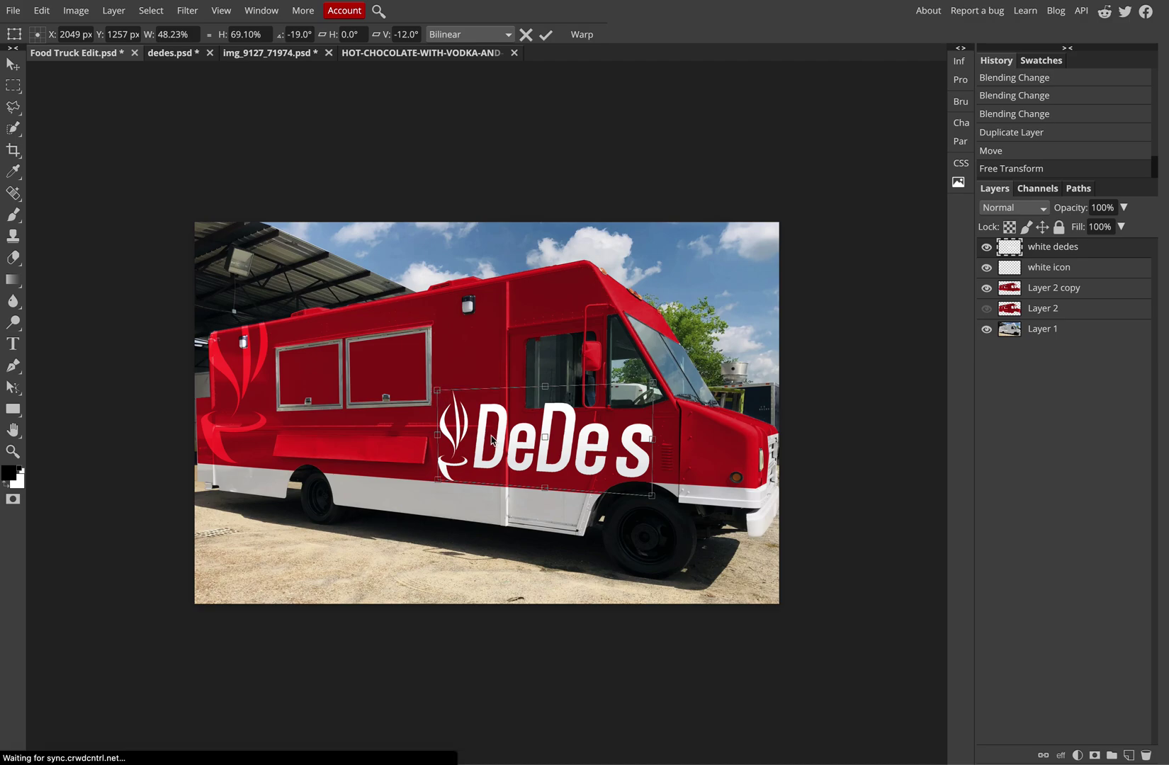
pyautogui.moveTo(483, 436); pyautogui.dragTo(473, 434)
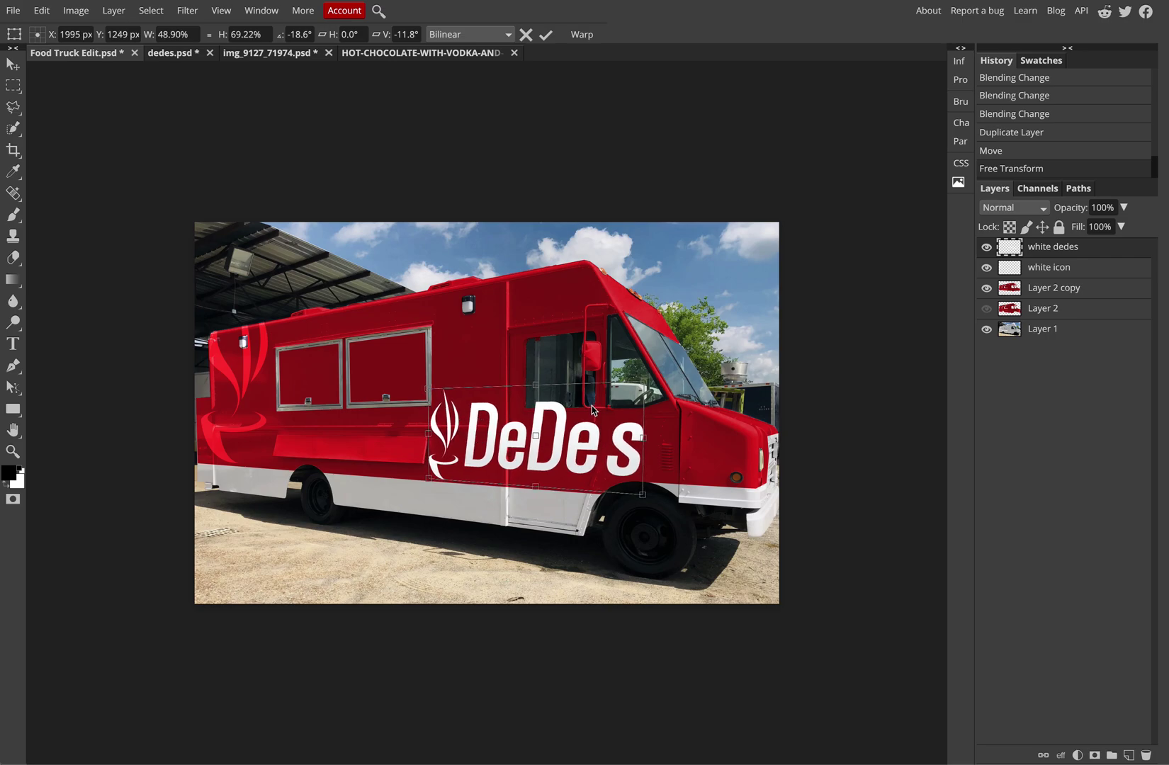
pyautogui.press('Return')
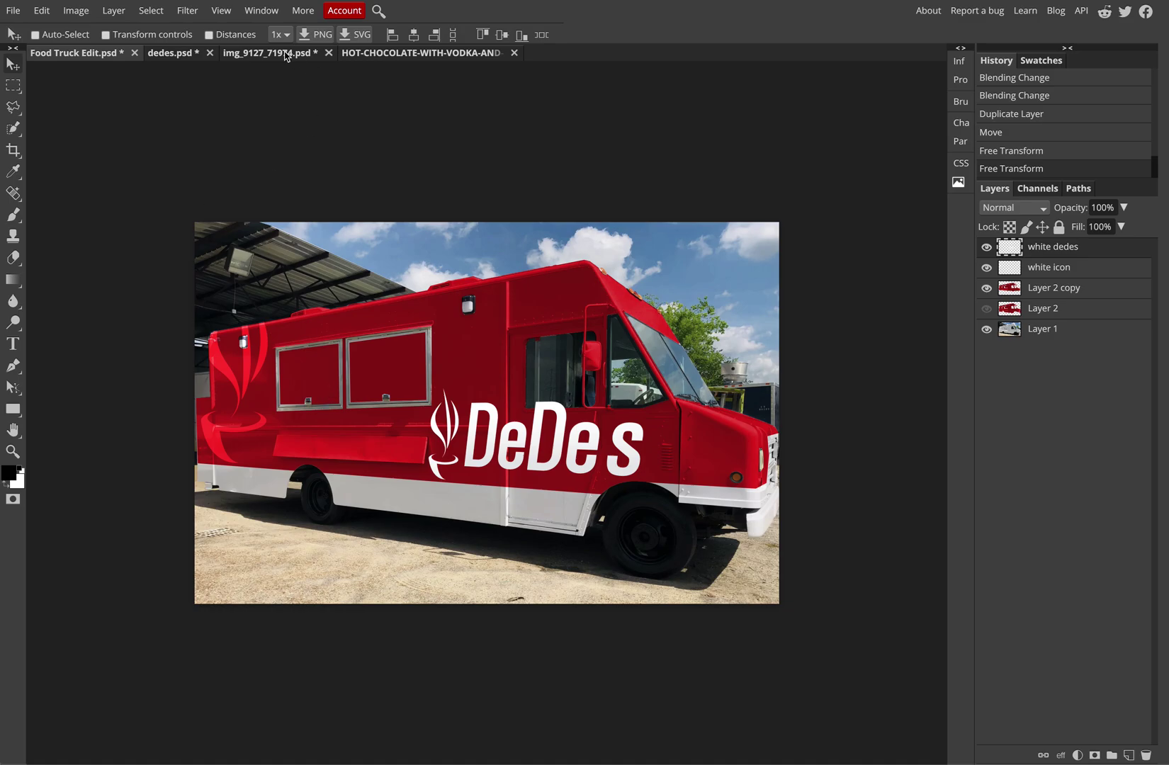
# Drag the red devishly layer from dedes.psd into the truck file and place it on the white stripe.
pyautogui.click(163, 57)
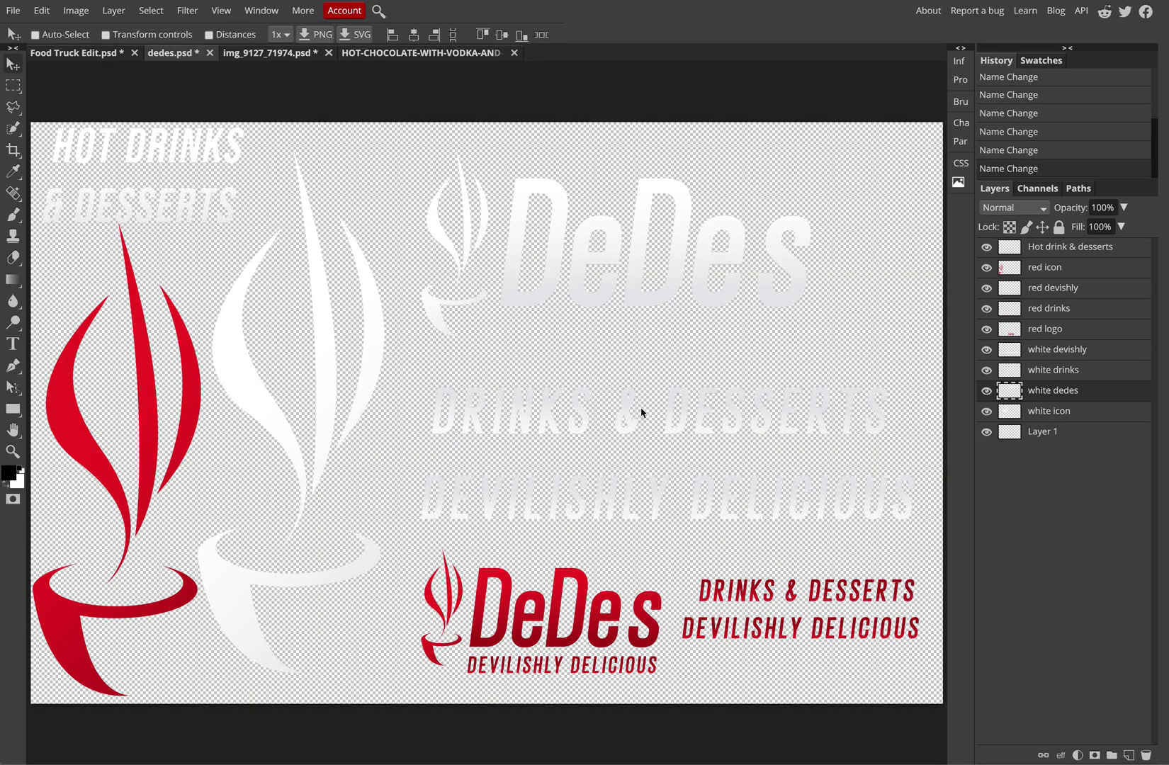
pyautogui.click(718, 596)
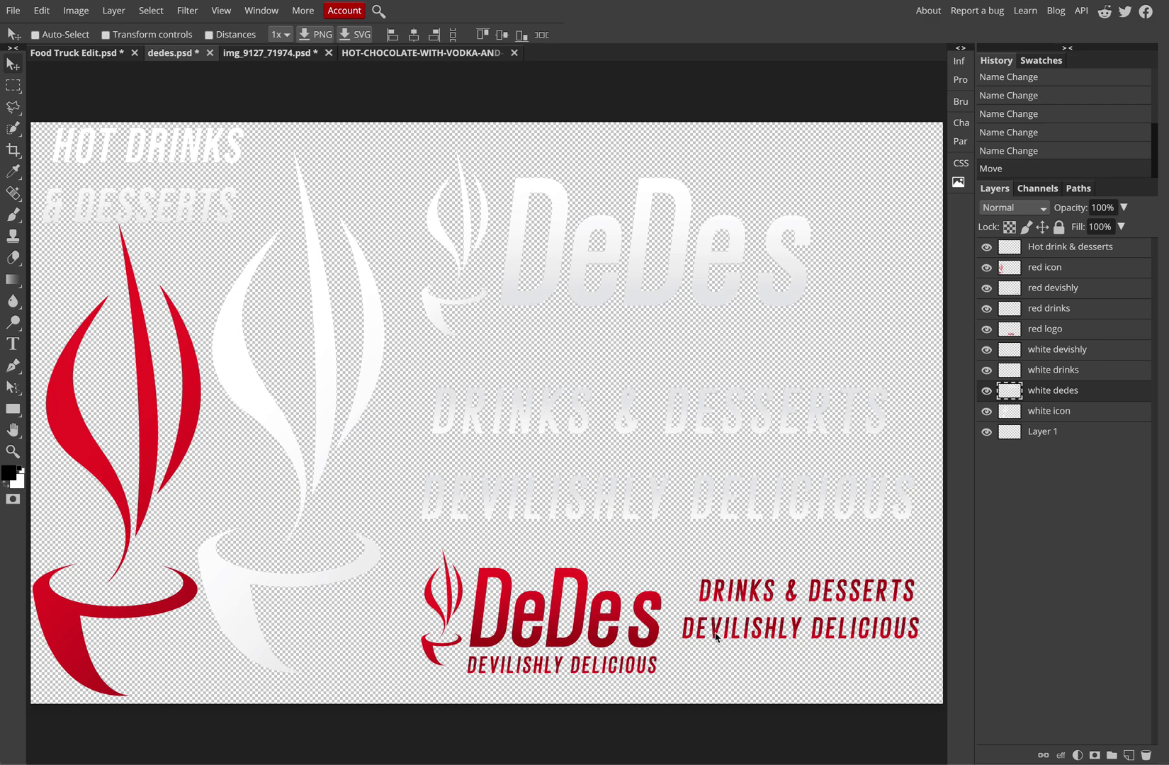
pyautogui.moveTo(699, 627); pyautogui.dragTo(462, 447)
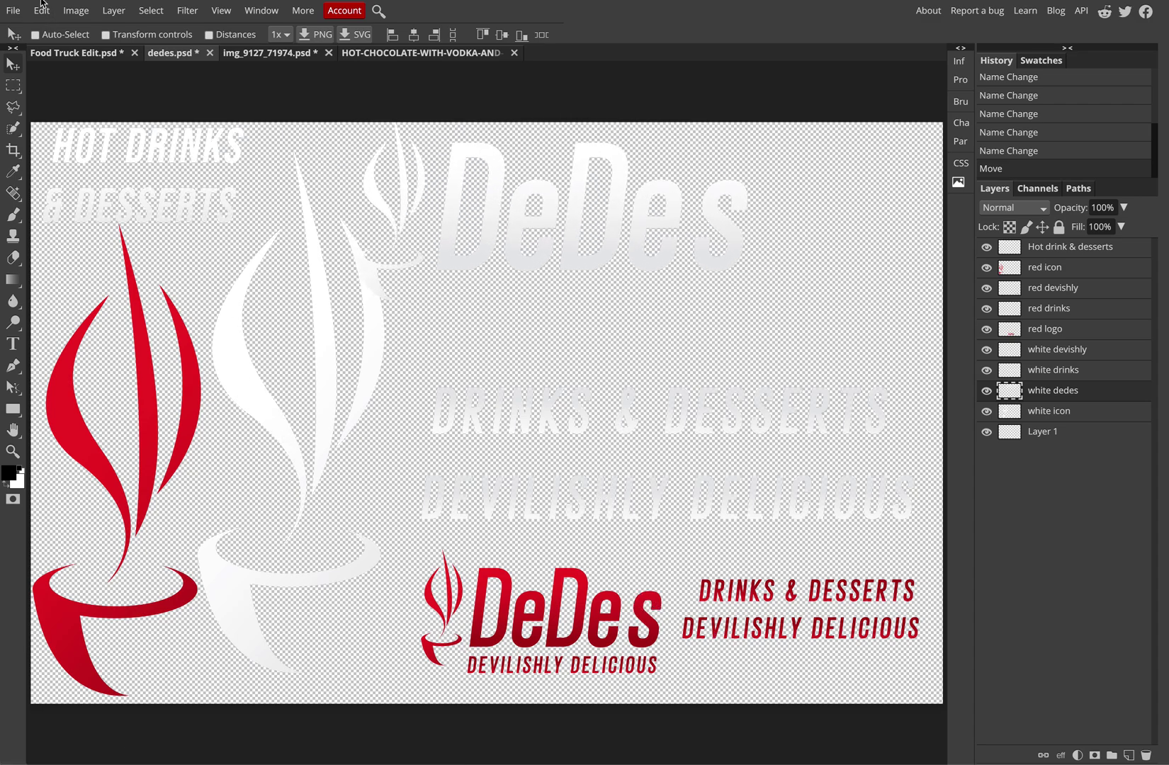
pyautogui.click(34, 35)
pyautogui.moveTo(716, 636); pyautogui.dragTo(430, 391)
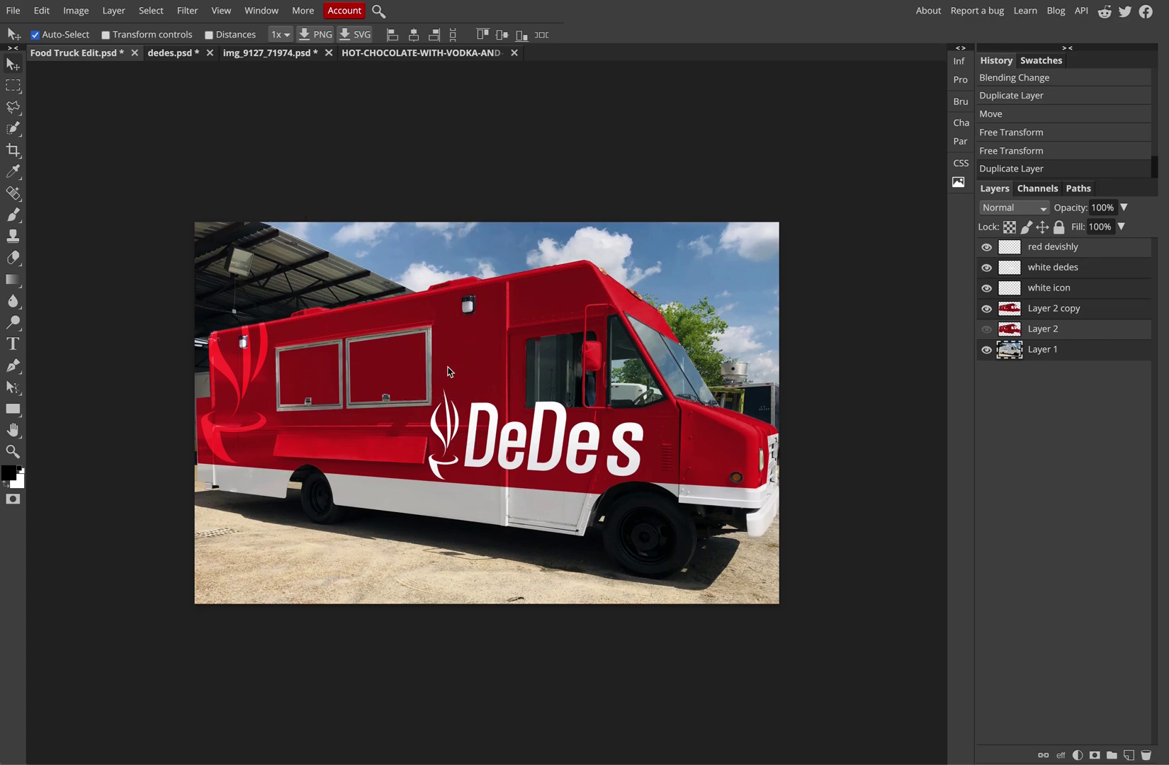
pyautogui.click(1073, 249)
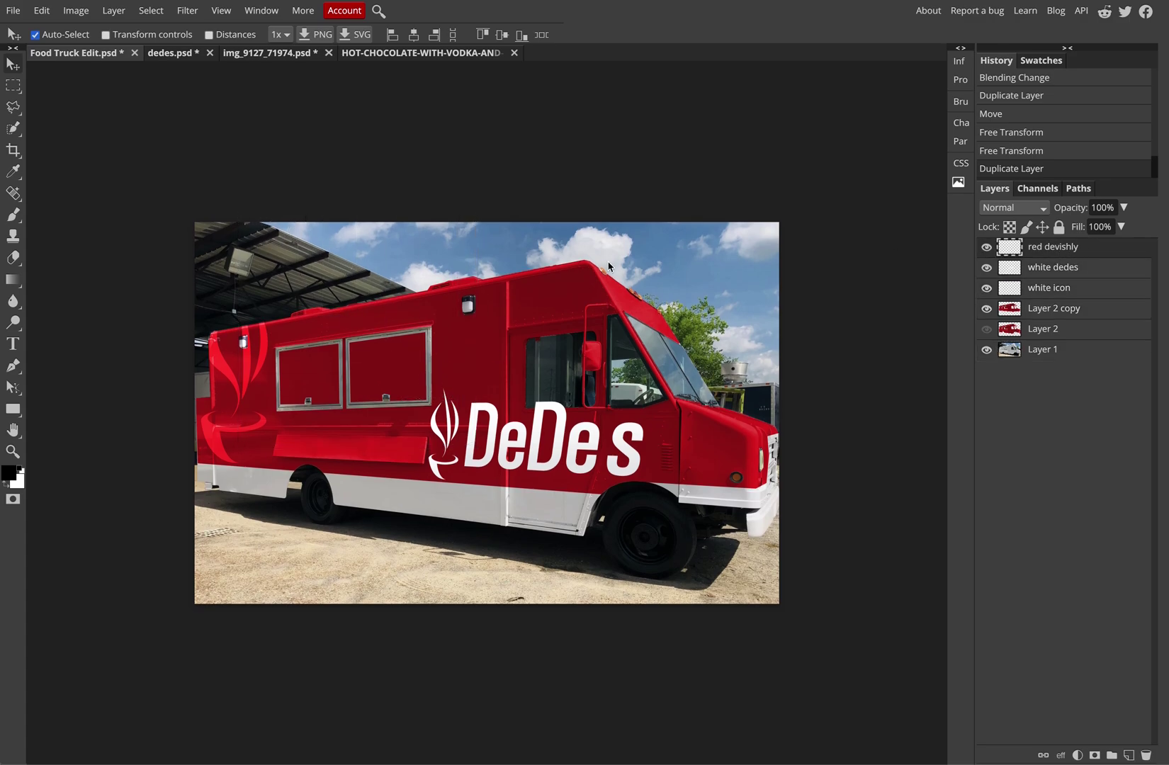
pyautogui.click(35, 34)
pyautogui.moveTo(302, 266); pyautogui.dragTo(465, 589)
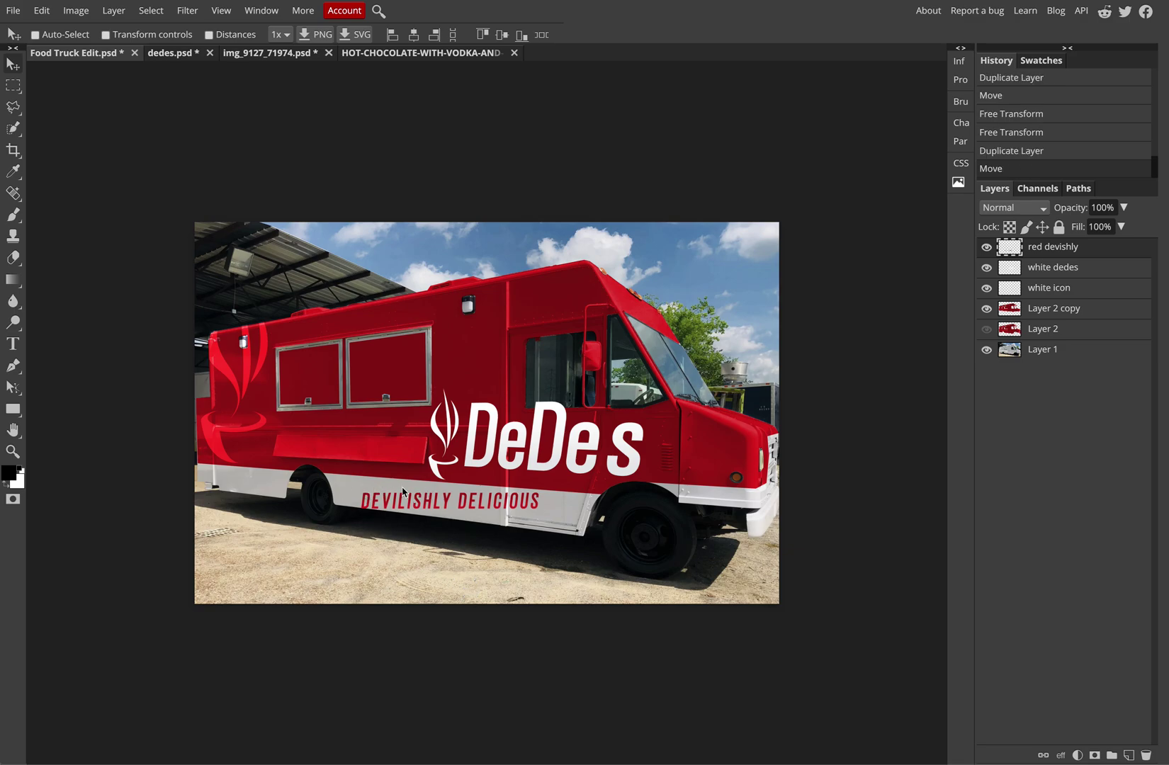
# Distort the DEVILISHLY DELICIOUS text's corners to match the white stripe's angle and commit.
pyautogui.click(41, 10)
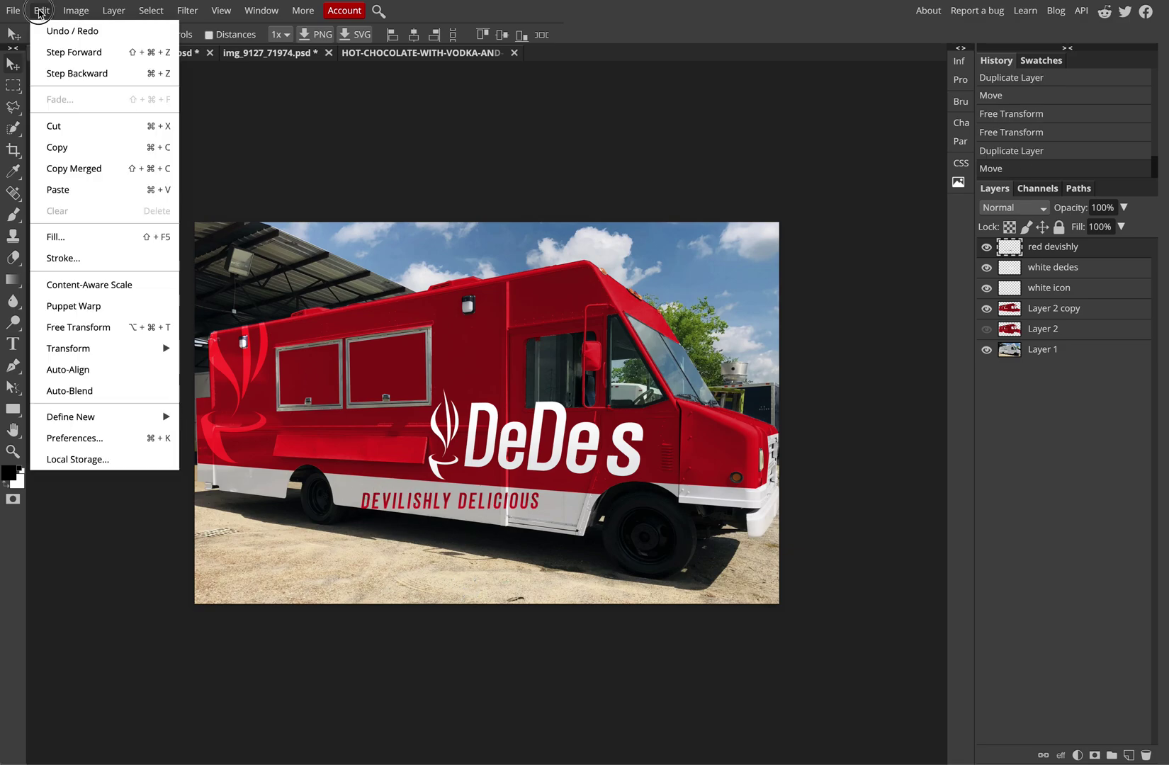
pyautogui.moveTo(86, 345)
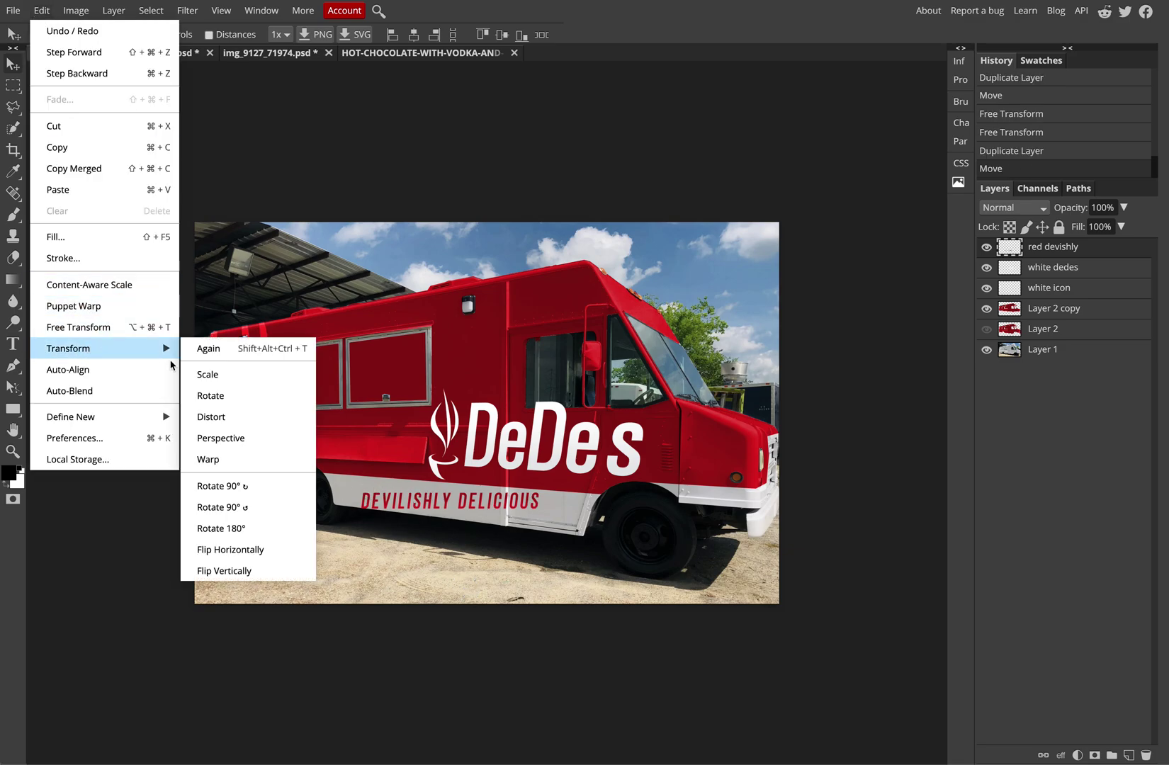
pyautogui.click(211, 418)
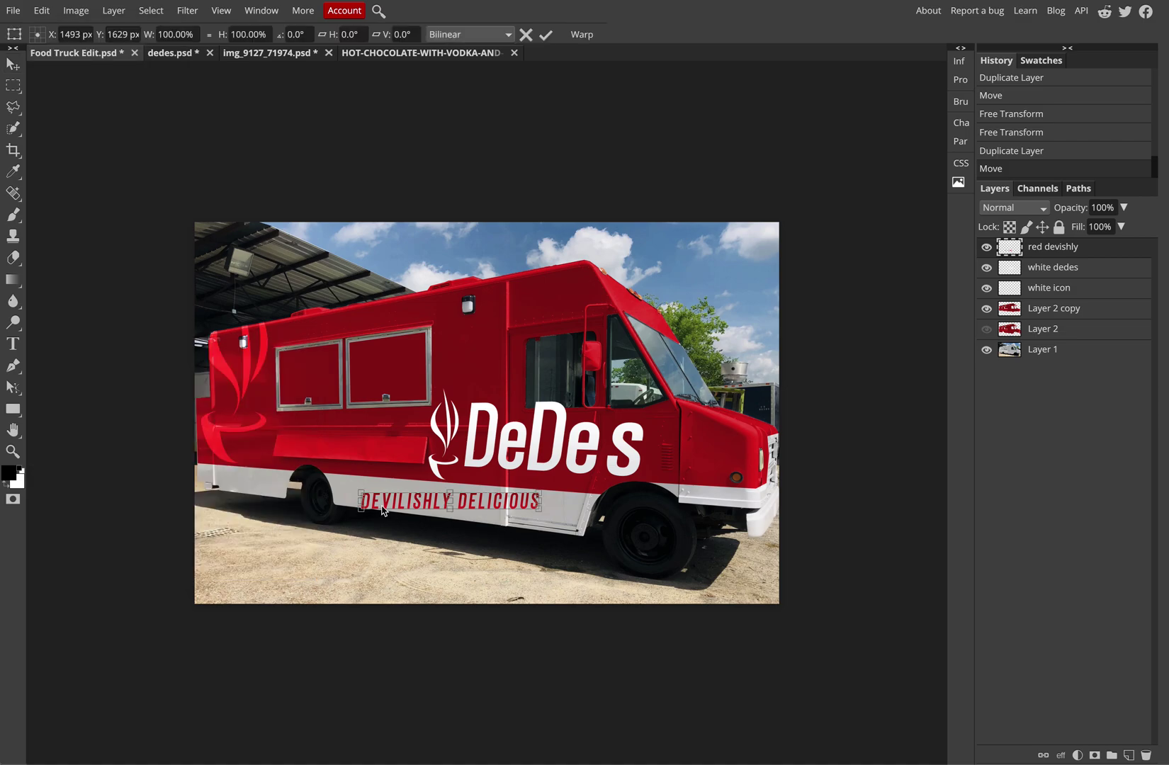
pyautogui.moveTo(362, 494)
pyautogui.mouseDown()
pyautogui.moveTo(358, 469)
pyautogui.moveTo(353, 505)
pyautogui.mouseUp()
pyautogui.moveTo(540, 509); pyautogui.dragTo(571, 499)
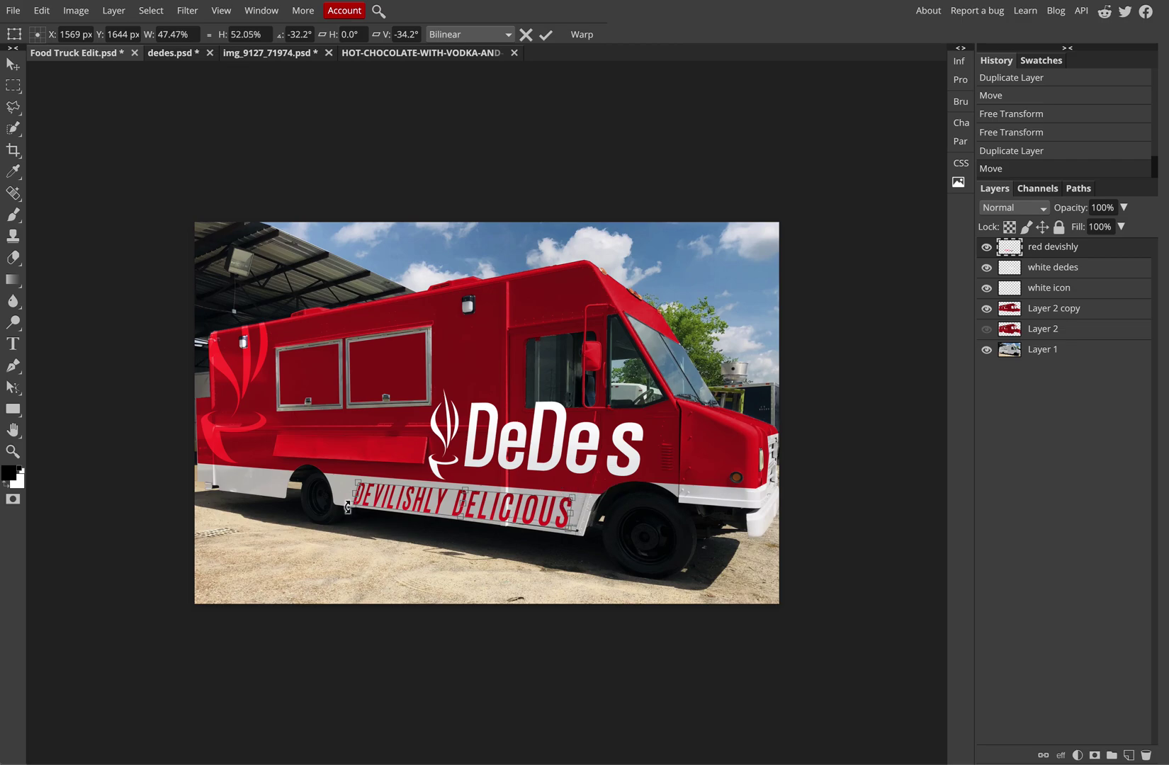
pyautogui.moveTo(348, 507)
pyautogui.mouseDown()
pyautogui.moveTo(360, 482)
pyautogui.moveTo(347, 481)
pyautogui.moveTo(350, 501)
pyautogui.moveTo(340, 496)
pyautogui.mouseUp()
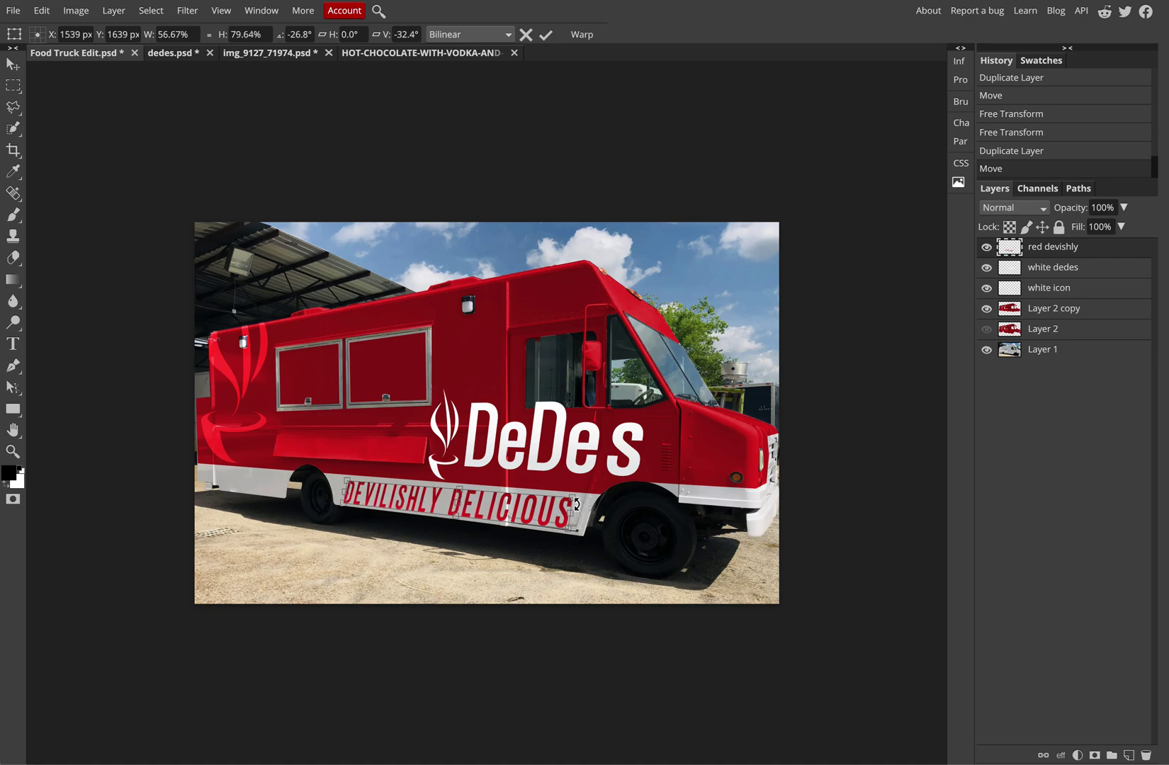
pyautogui.moveTo(574, 500); pyautogui.dragTo(580, 501)
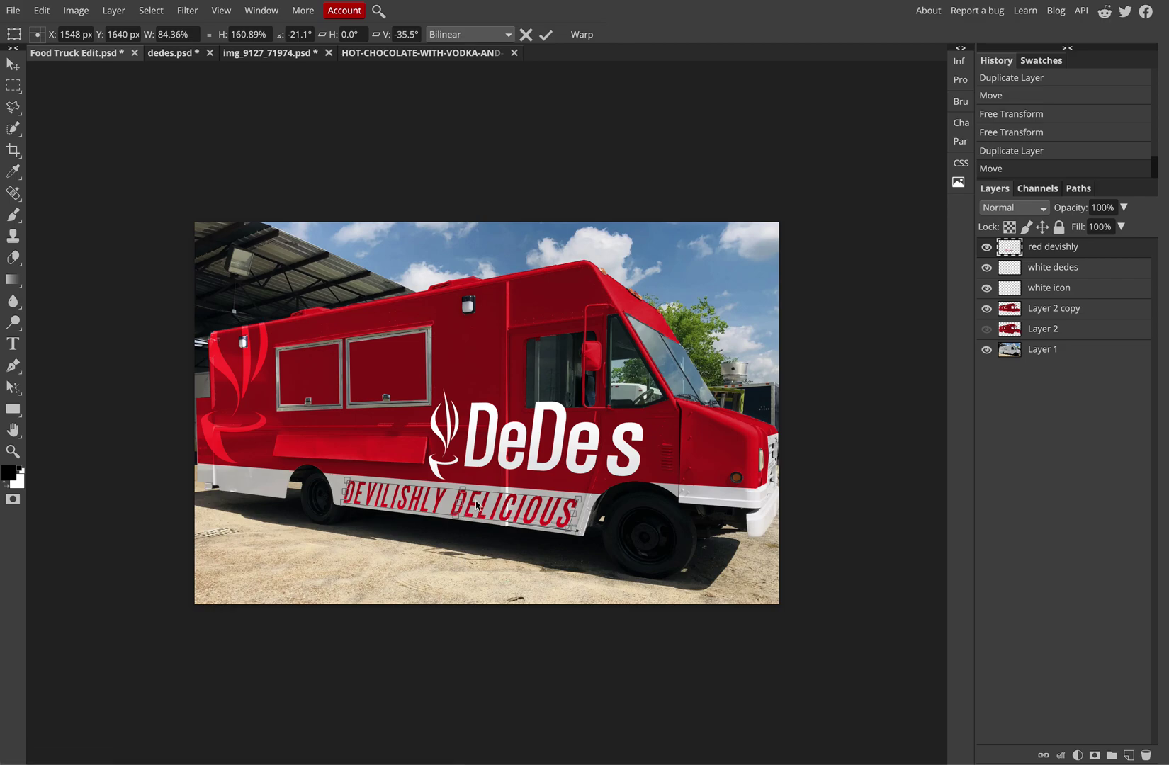
pyautogui.moveTo(580, 500); pyautogui.dragTo(569, 527)
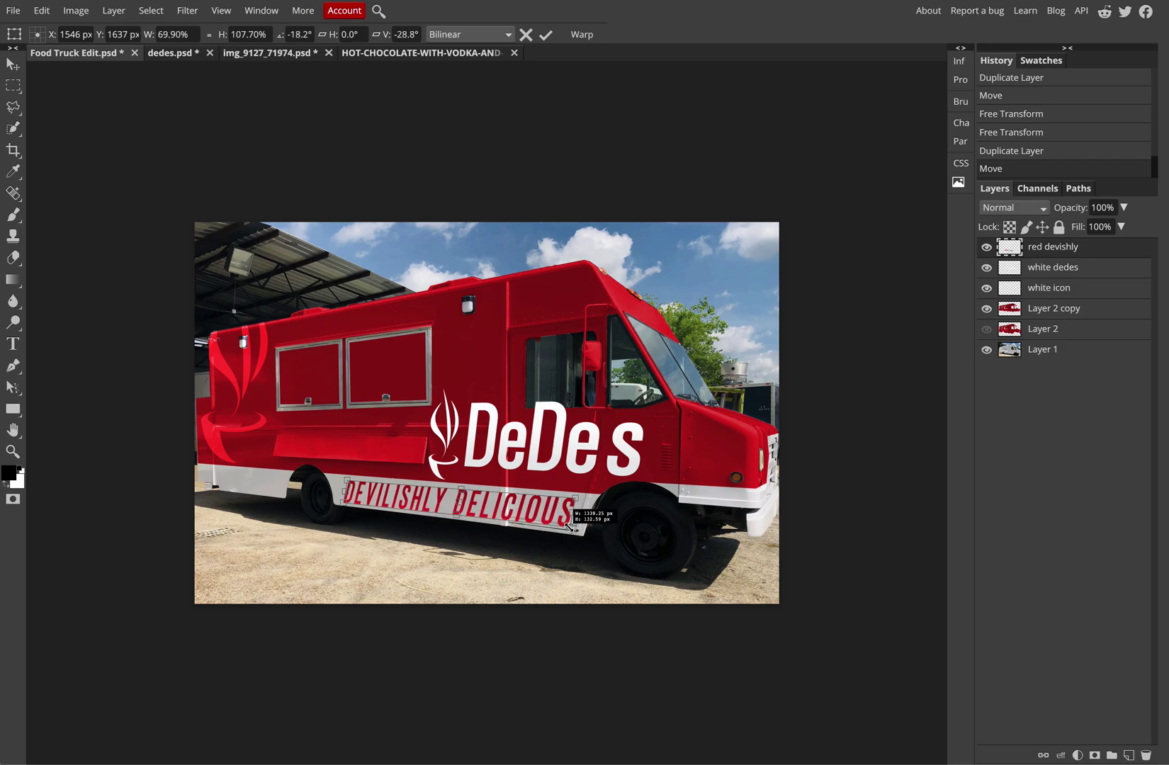
pyautogui.moveTo(343, 503); pyautogui.dragTo(343, 501)
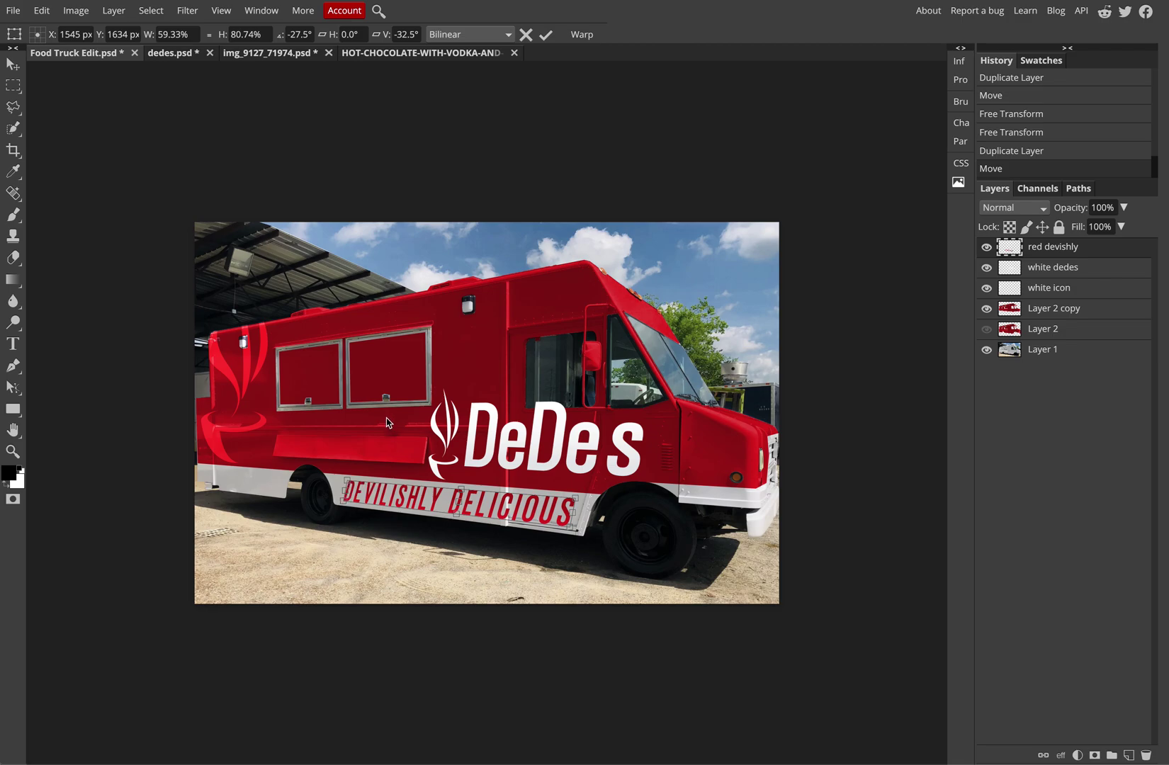
pyautogui.press('Return')
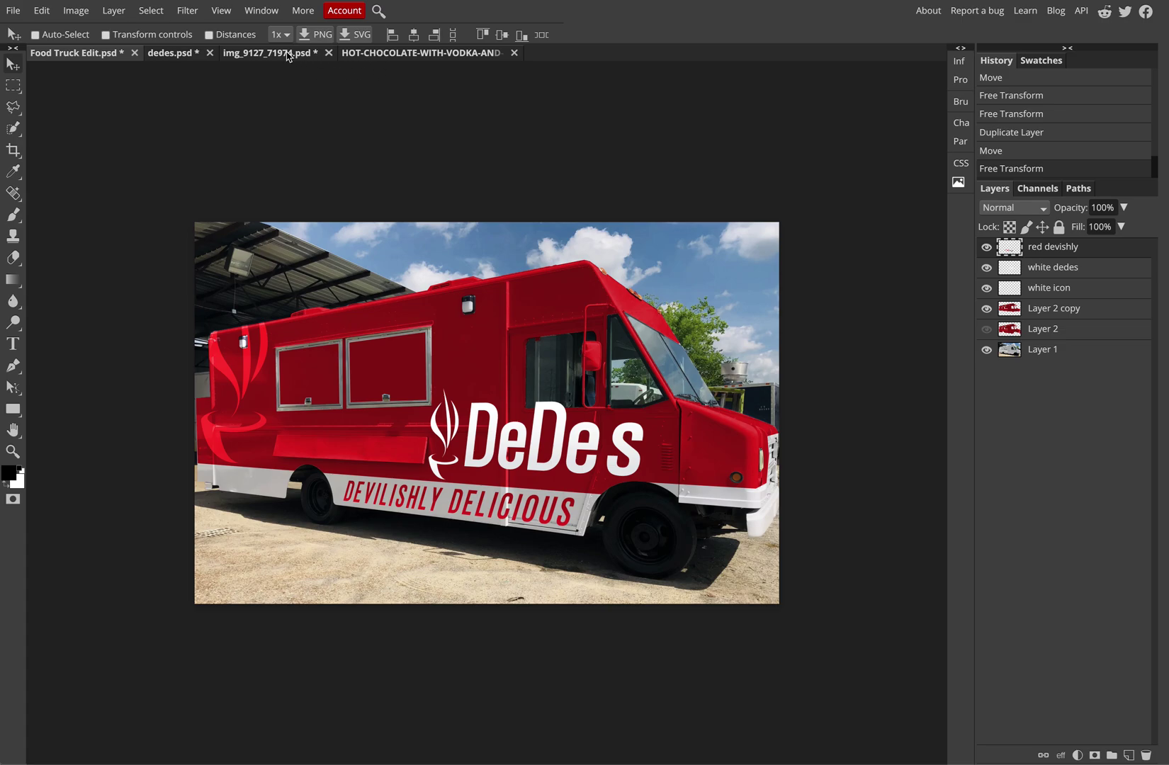
# In HOT-CHOCOLATE, show only the cut-out Layer 1 and drag the mug into Food Truck Edit.psd.
pyautogui.click(365, 51)
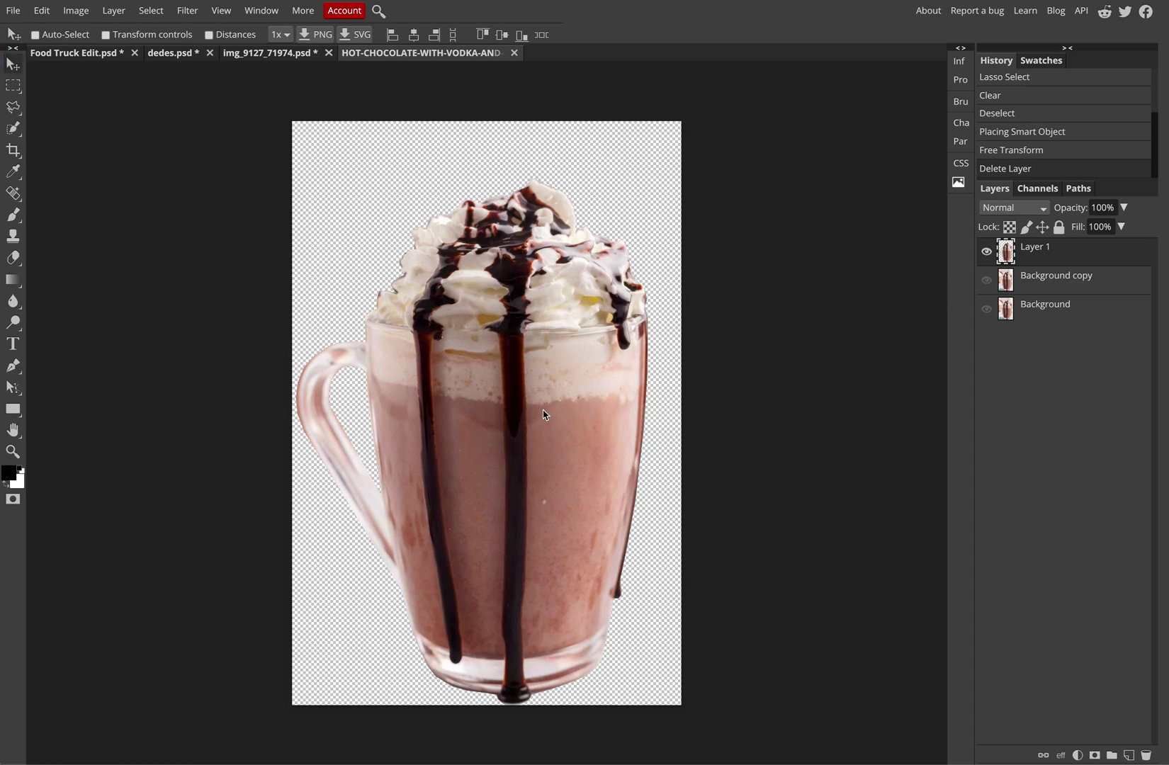
pyautogui.click(986, 251)
pyautogui.click(987, 281)
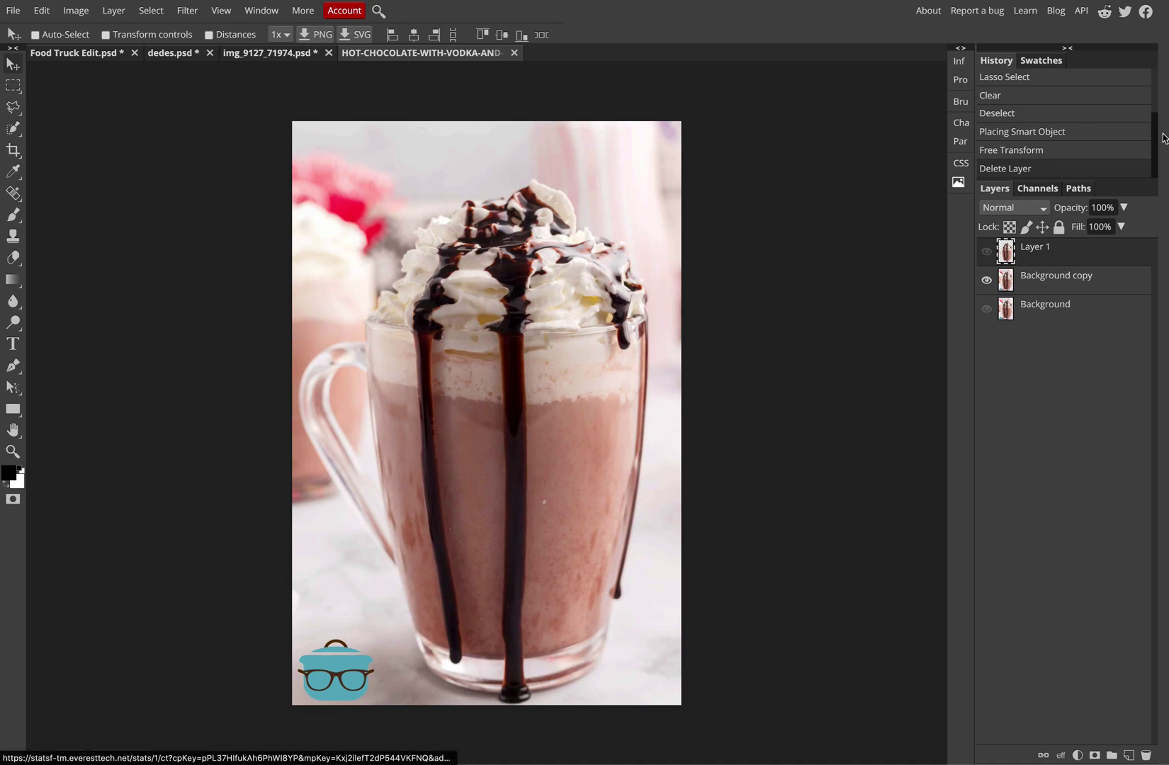
pyautogui.click(987, 251)
pyautogui.click(986, 281)
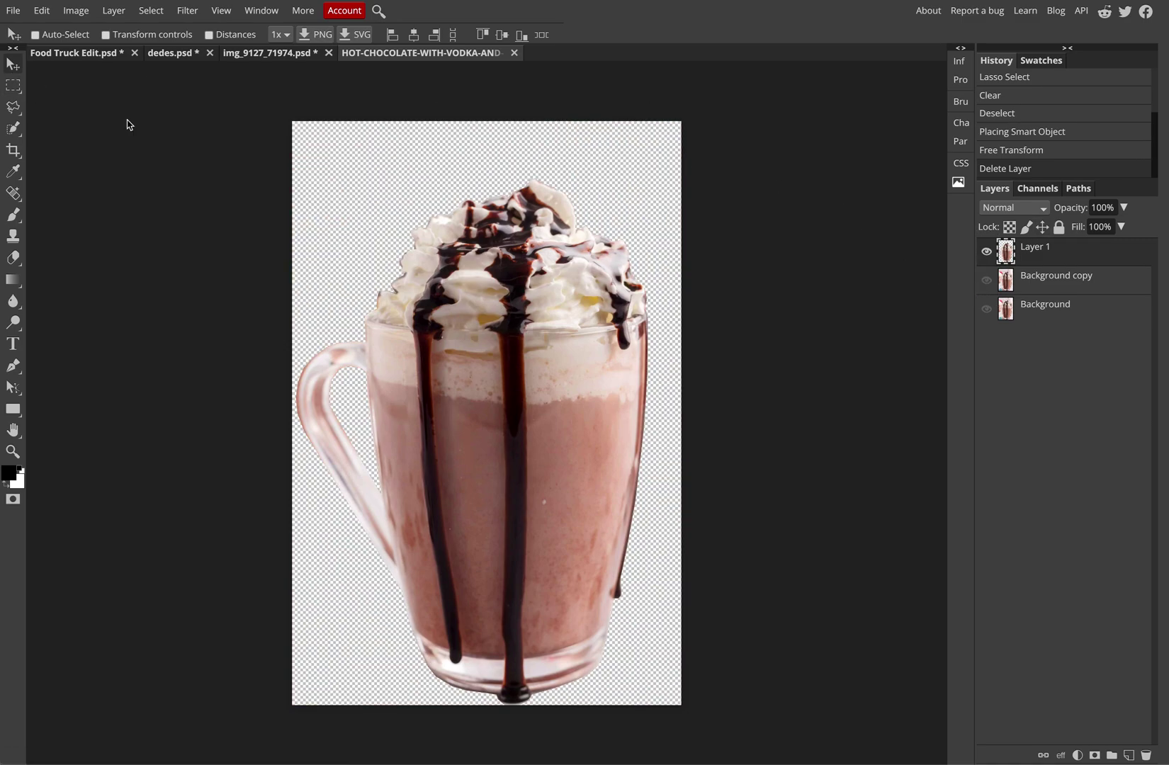
pyautogui.click(35, 35)
pyautogui.moveTo(520, 295); pyautogui.dragTo(560, 331)
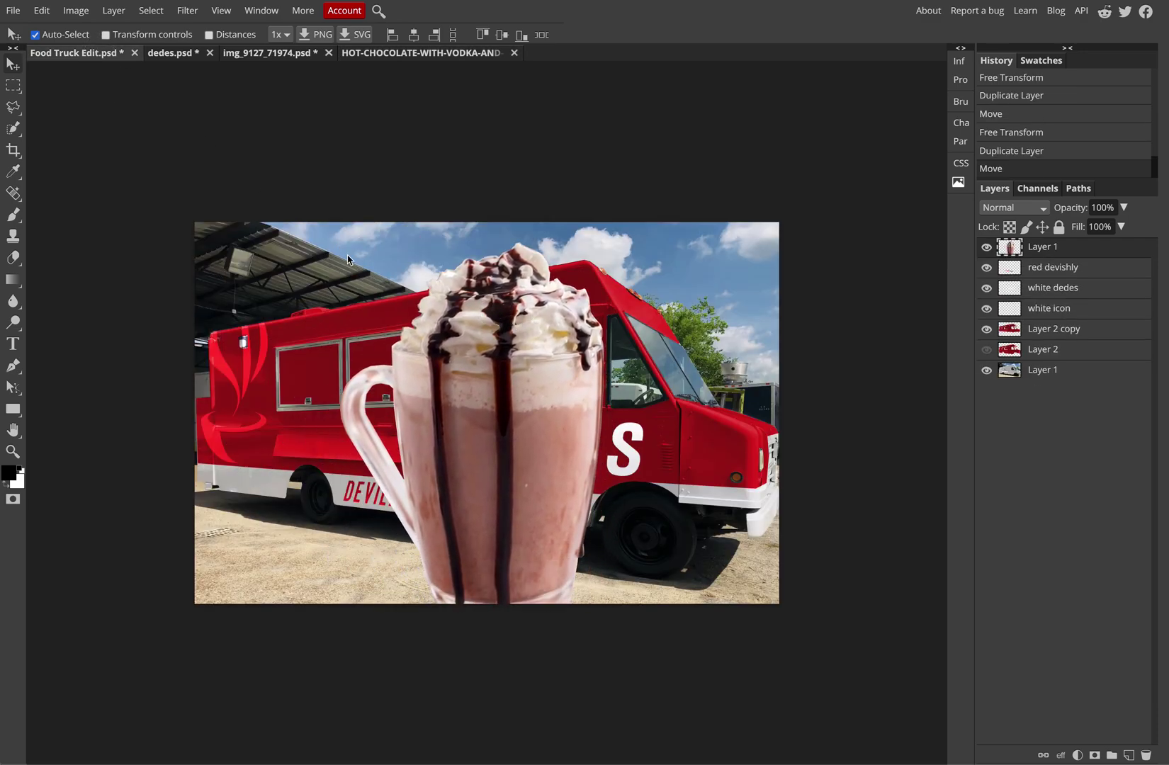
# Shrink the hot chocolate mug with Free Transform and move it onto the side panel.
pyautogui.click(42, 10)
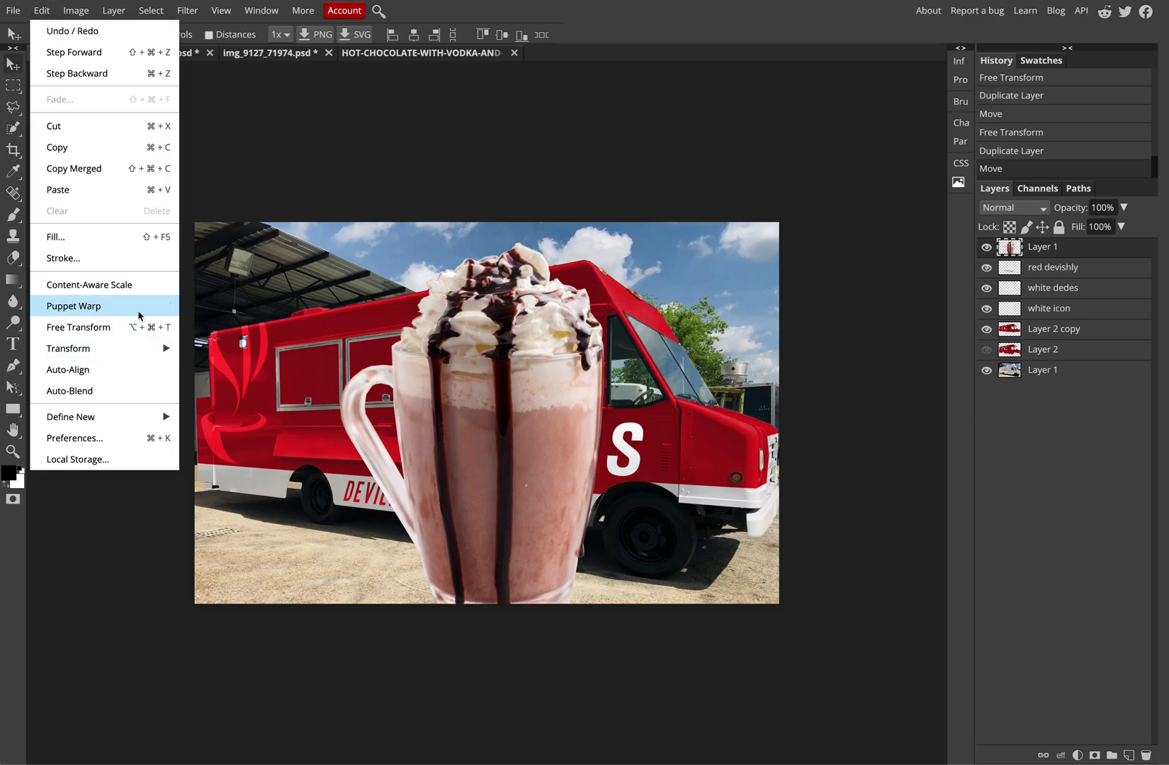
pyautogui.click(95, 330)
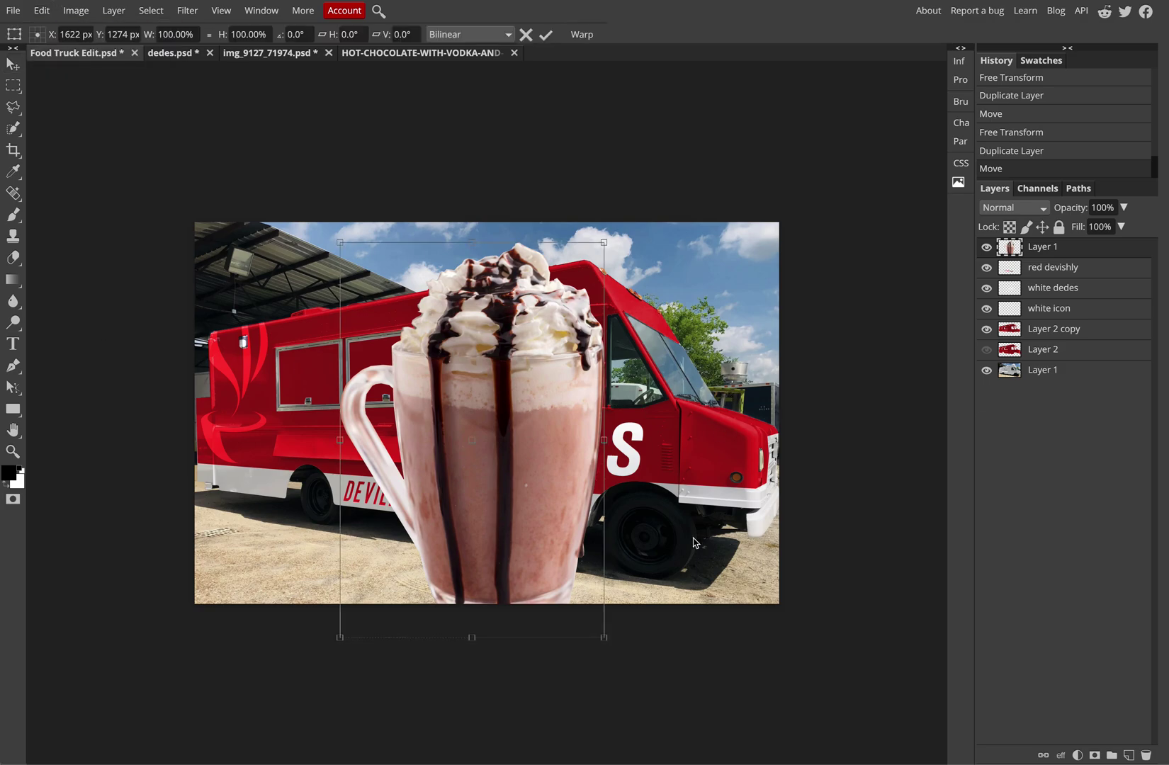
pyautogui.moveTo(603, 640); pyautogui.dragTo(320, 423)
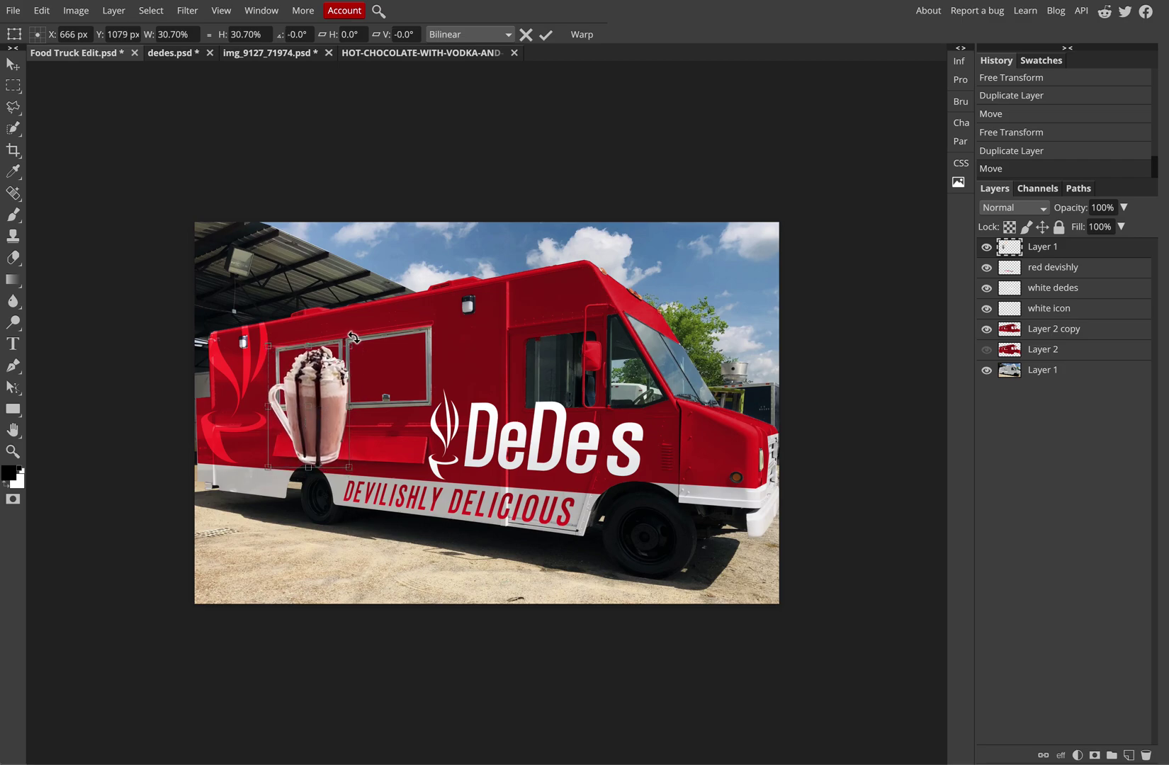
# Skew the mug to match the truck side's slant, commit, and nudge it into place.
pyautogui.click(42, 10)
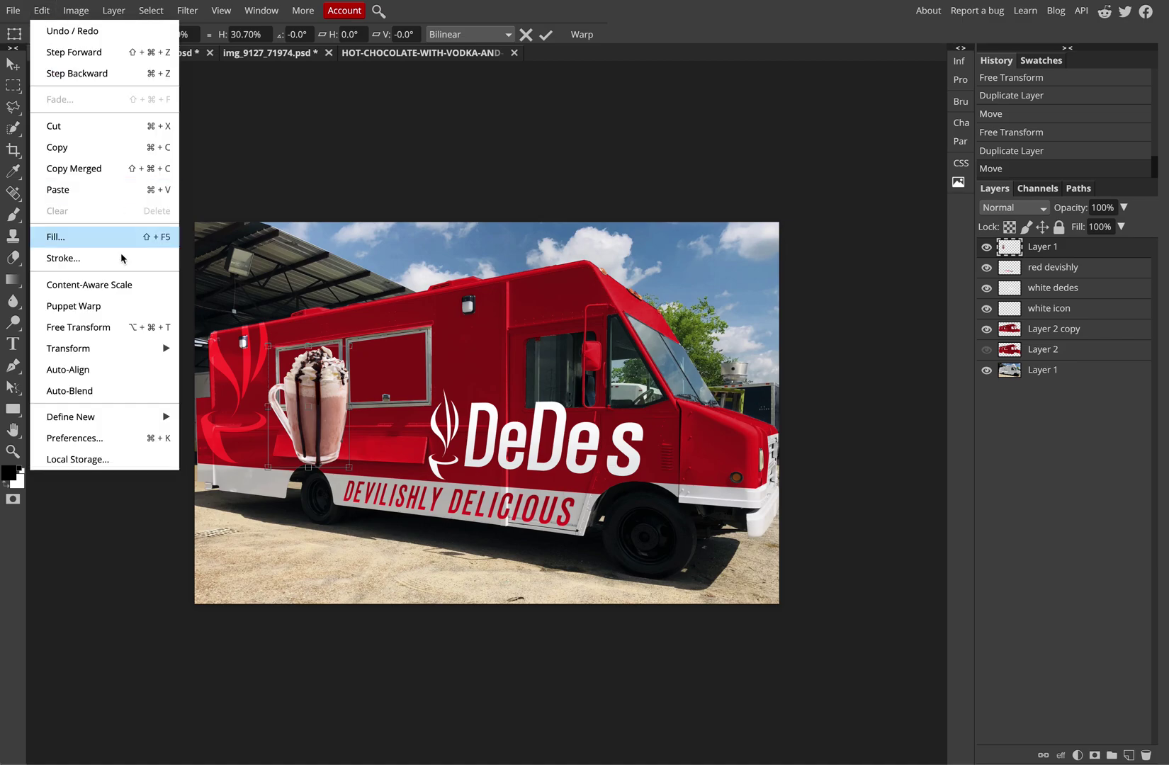
pyautogui.moveTo(145, 348)
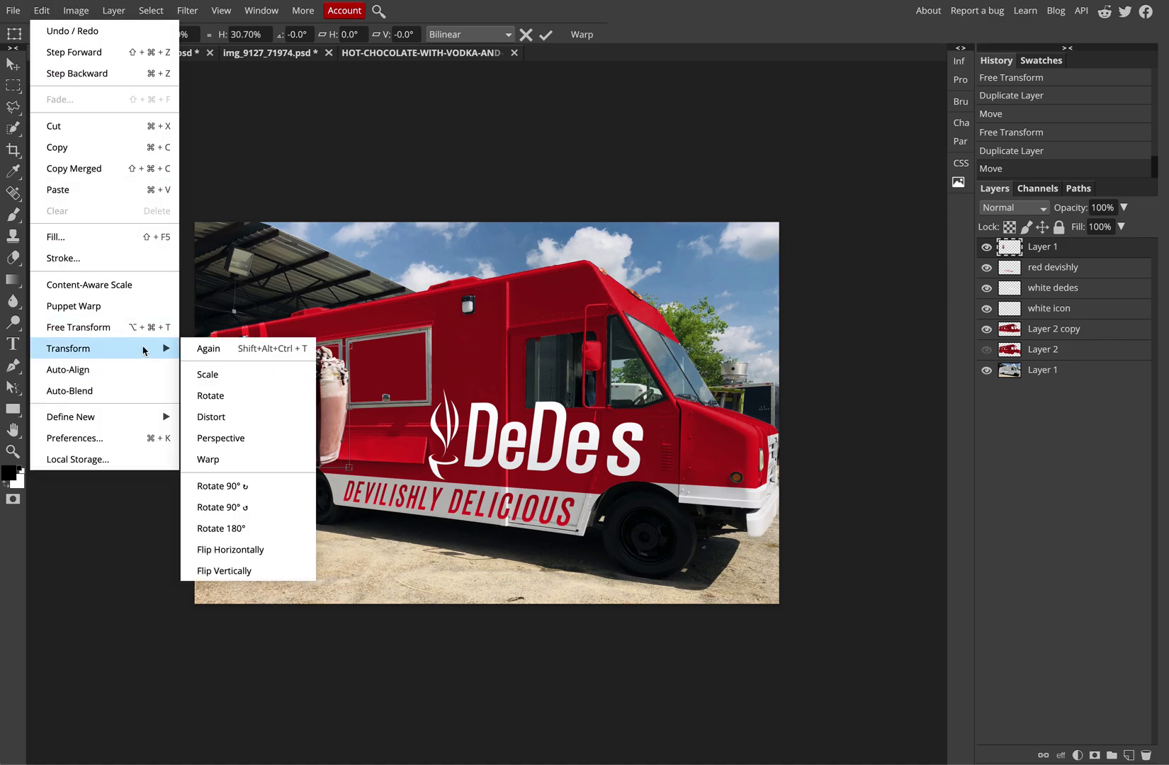
pyautogui.click(221, 416)
pyautogui.moveTo(269, 347); pyautogui.dragTo(275, 352)
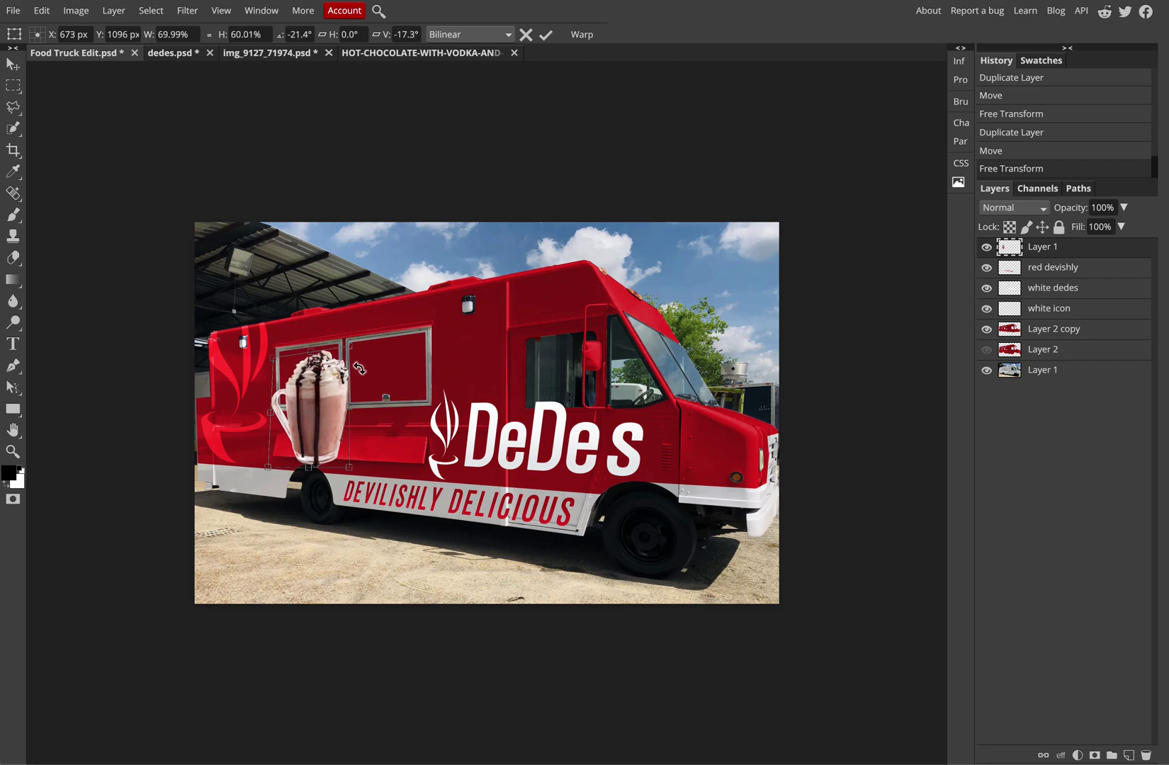
pyautogui.press('Return')
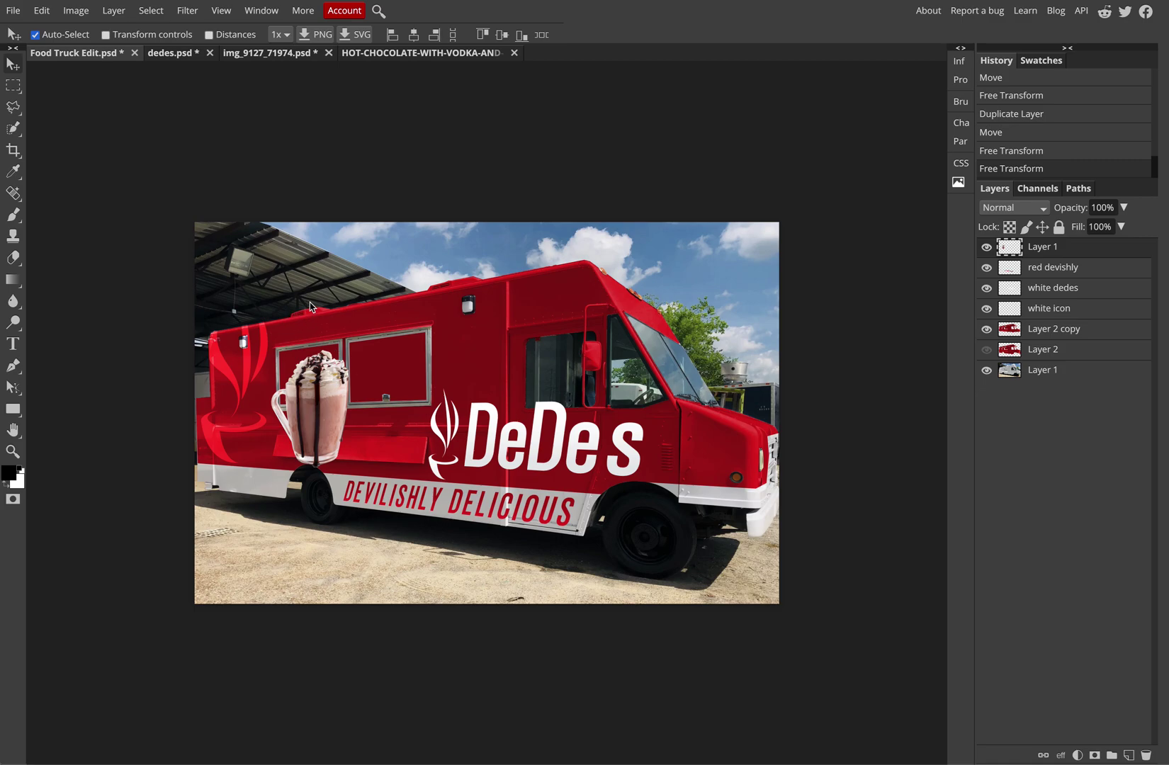
pyautogui.moveTo(322, 413); pyautogui.dragTo(321, 416)
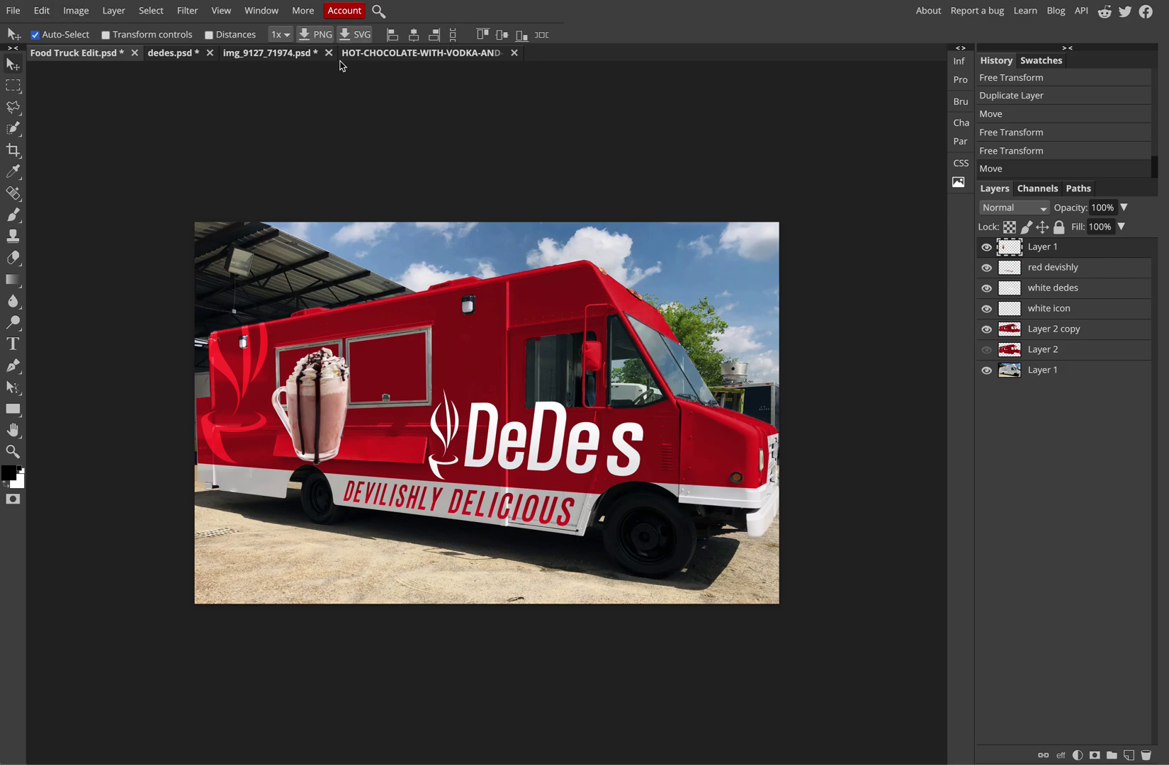
# Hide the Background in img_9127_71974.psd and drag the brownie sundae next to the mug.
pyautogui.click(289, 54)
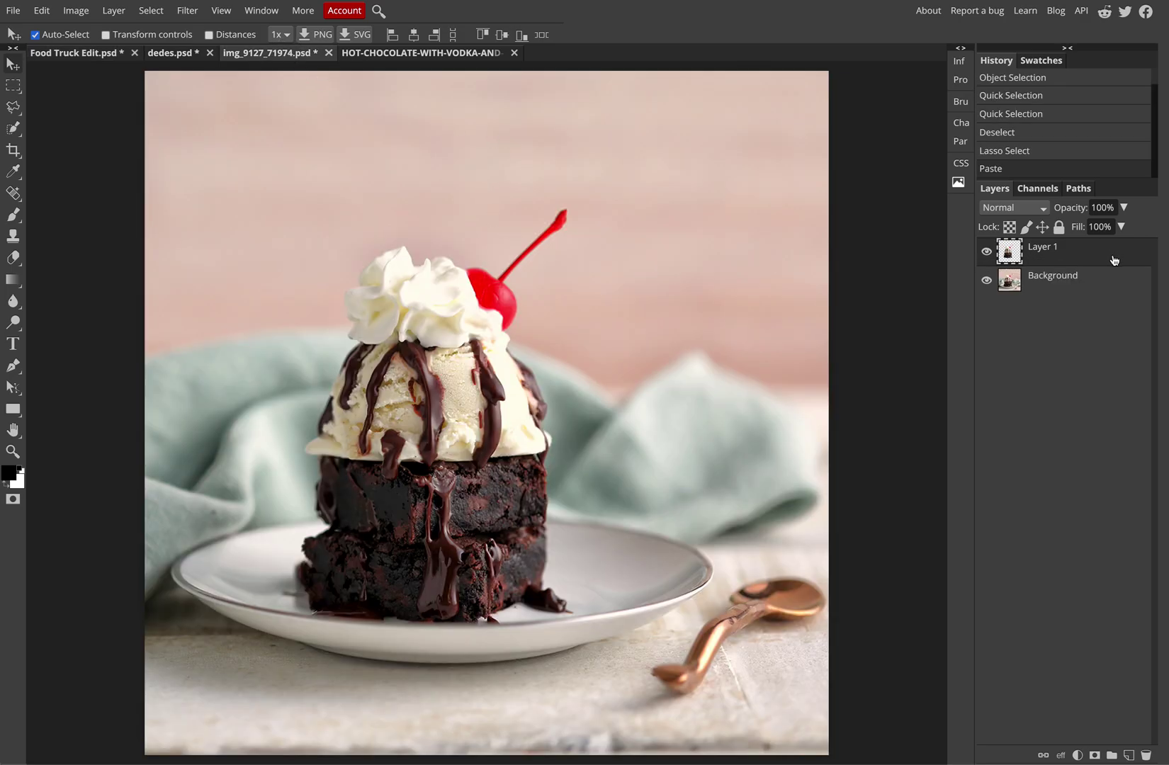
pyautogui.click(986, 280)
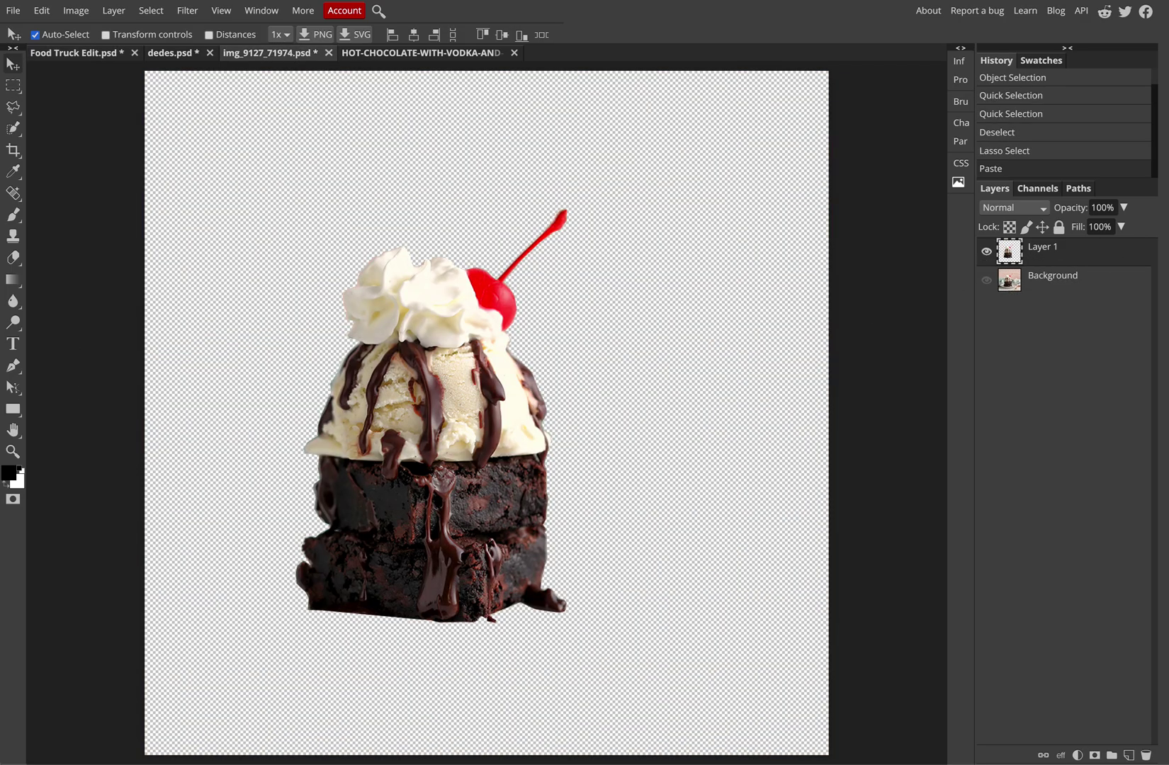
pyautogui.moveTo(440, 458); pyautogui.dragTo(350, 395)
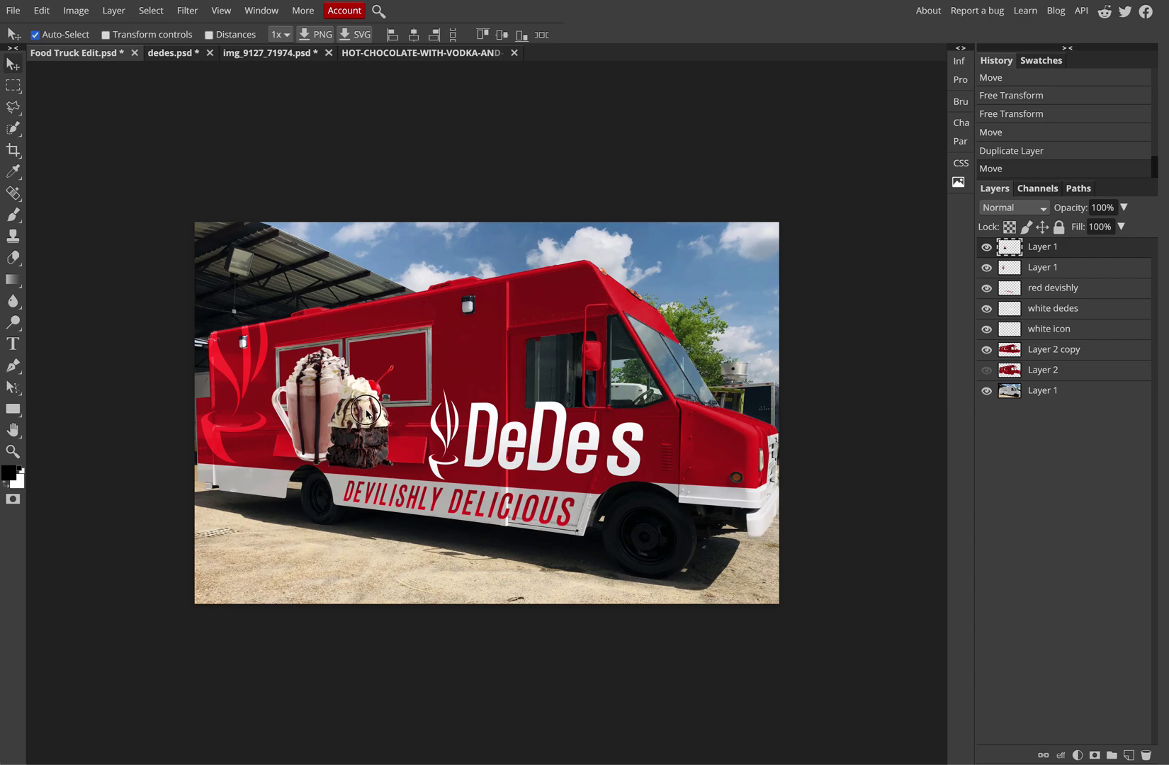
pyautogui.moveTo(366, 415); pyautogui.dragTo(371, 413)
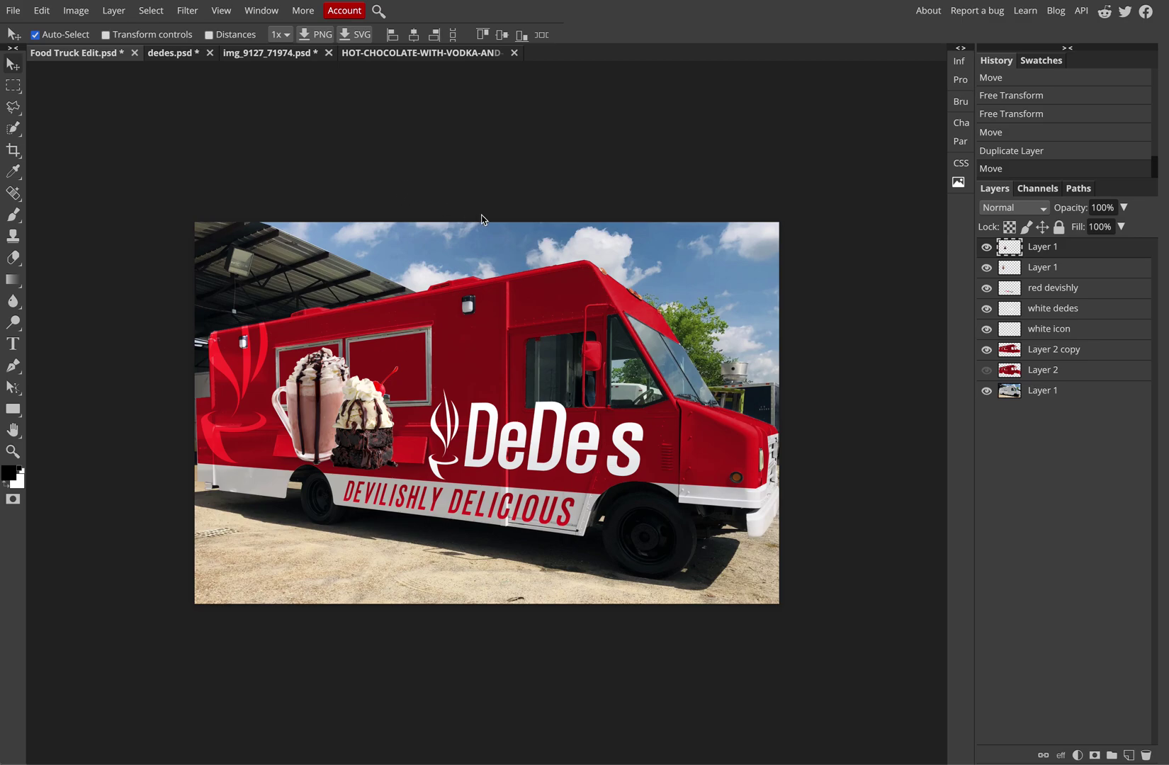
# Copy the white DRINKS & DESSERTS text from the dedes document onto the truck, above the windows.
pyautogui.click(170, 55)
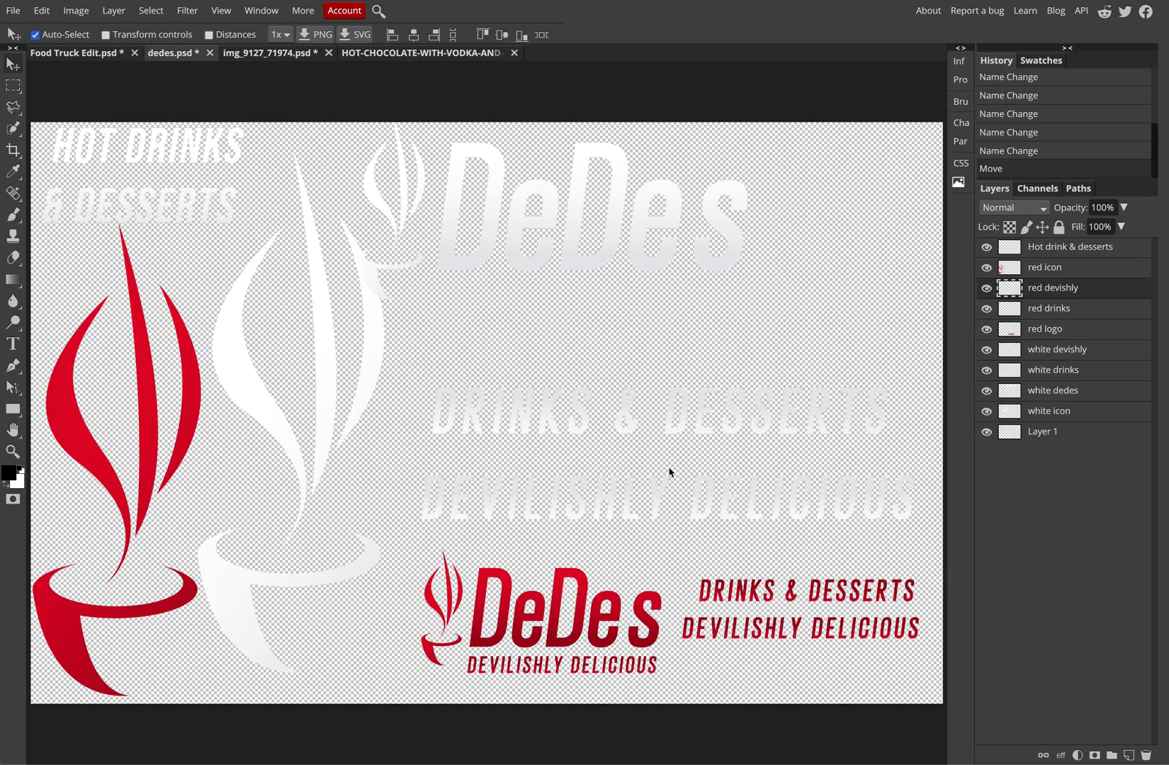
pyautogui.moveTo(498, 424); pyautogui.dragTo(163, 151)
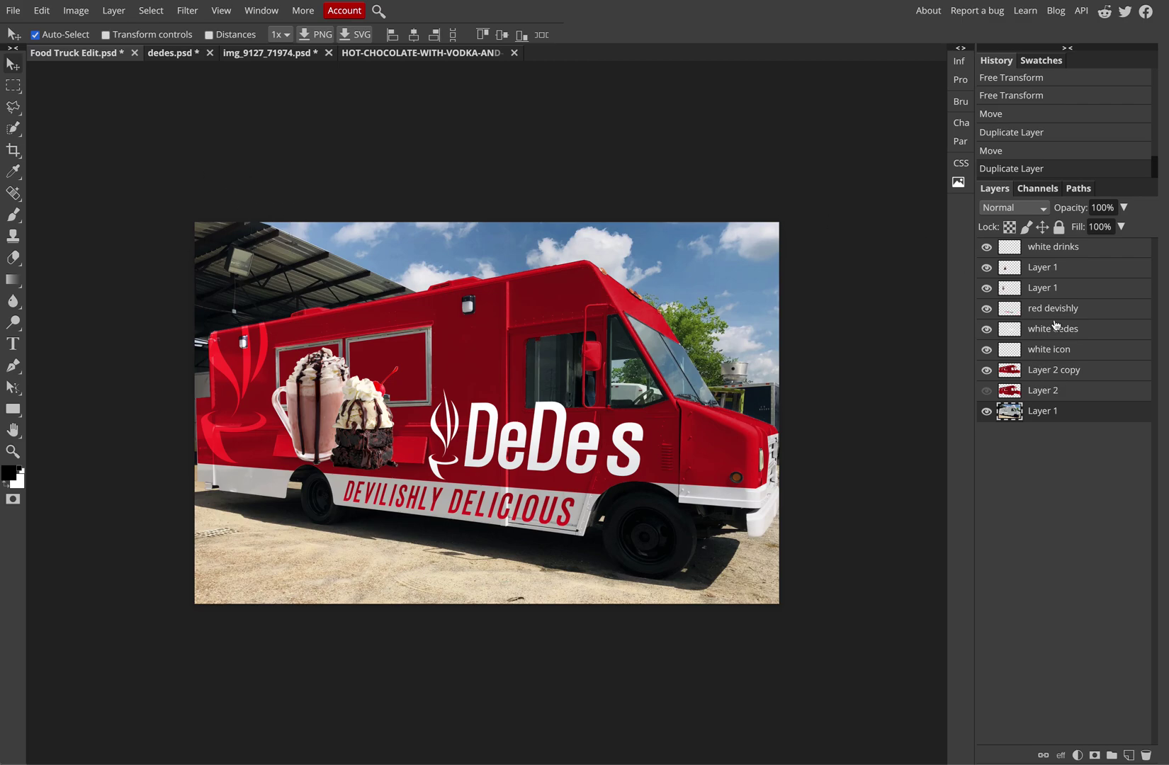
pyautogui.click(1059, 251)
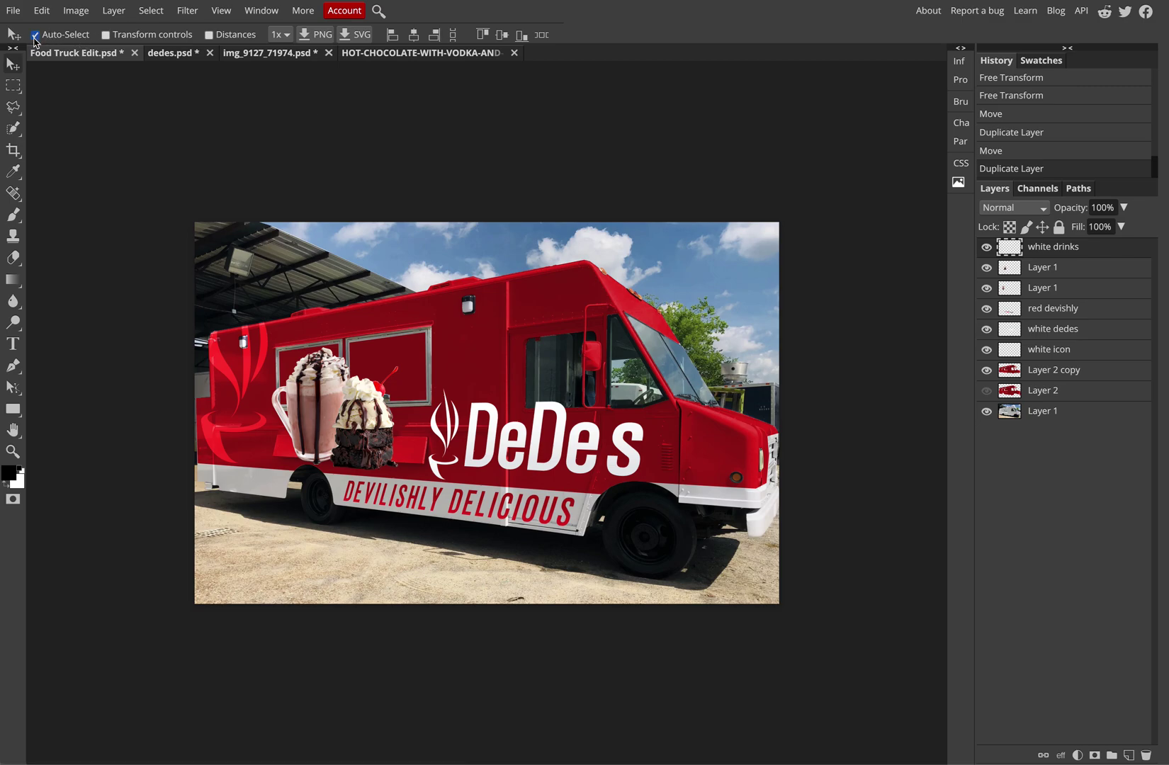
pyautogui.click(34, 35)
pyautogui.moveTo(285, 211); pyautogui.dragTo(389, 352)
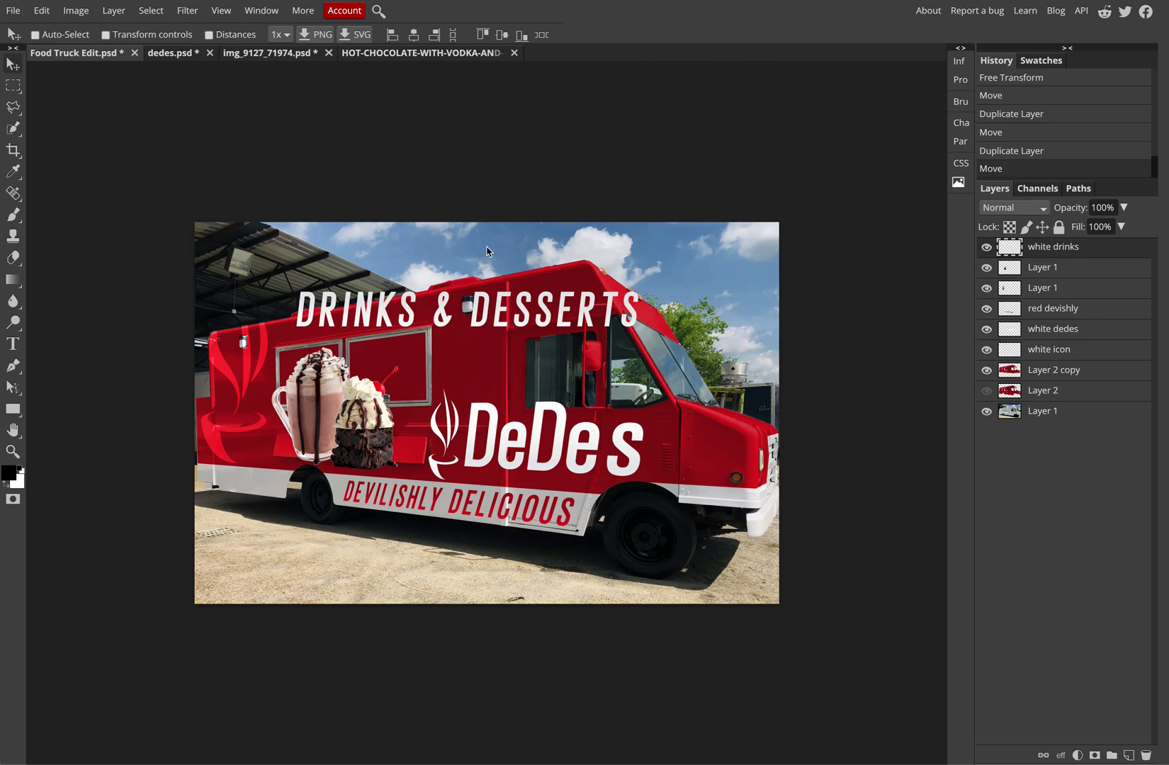
# Free Transform the text, skewing and shrinking it to match the truck side's perspective.
pyautogui.click(42, 11)
pyautogui.moveTo(72, 350)
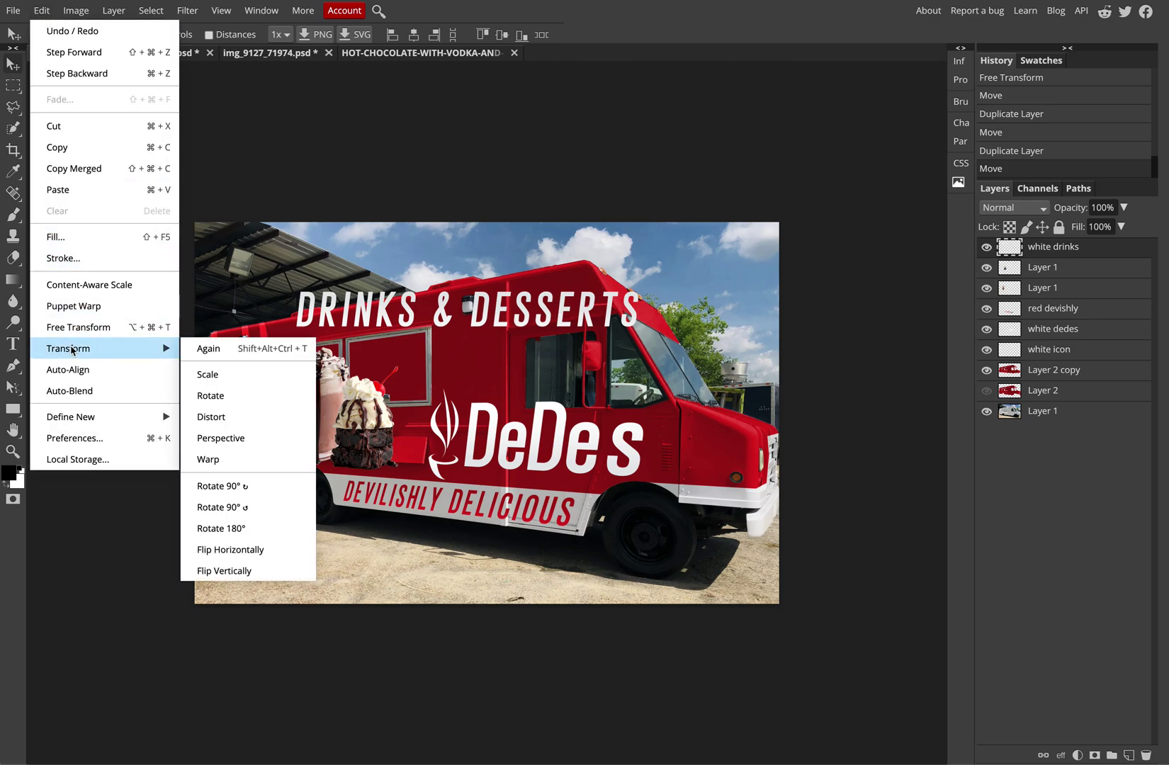
pyautogui.click(216, 417)
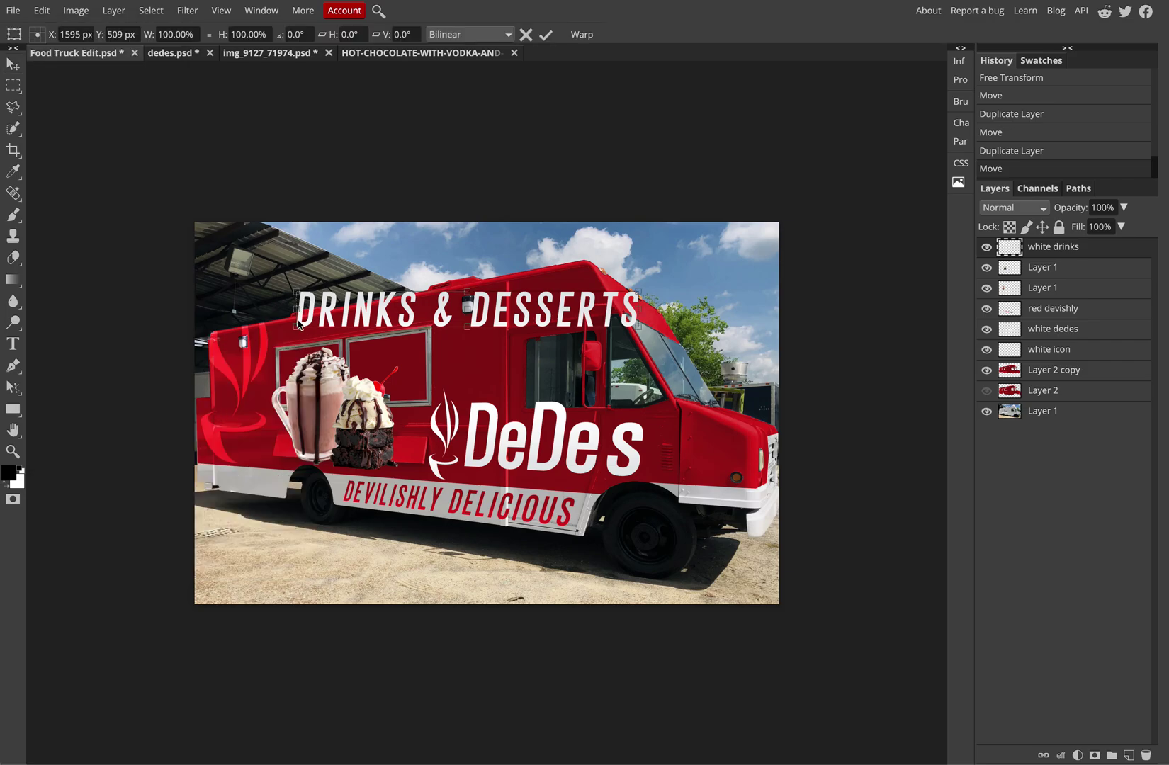
pyautogui.moveTo(296, 327)
pyautogui.mouseDown()
pyautogui.moveTo(283, 343)
pyautogui.moveTo(282, 289)
pyautogui.moveTo(283, 321)
pyautogui.mouseUp()
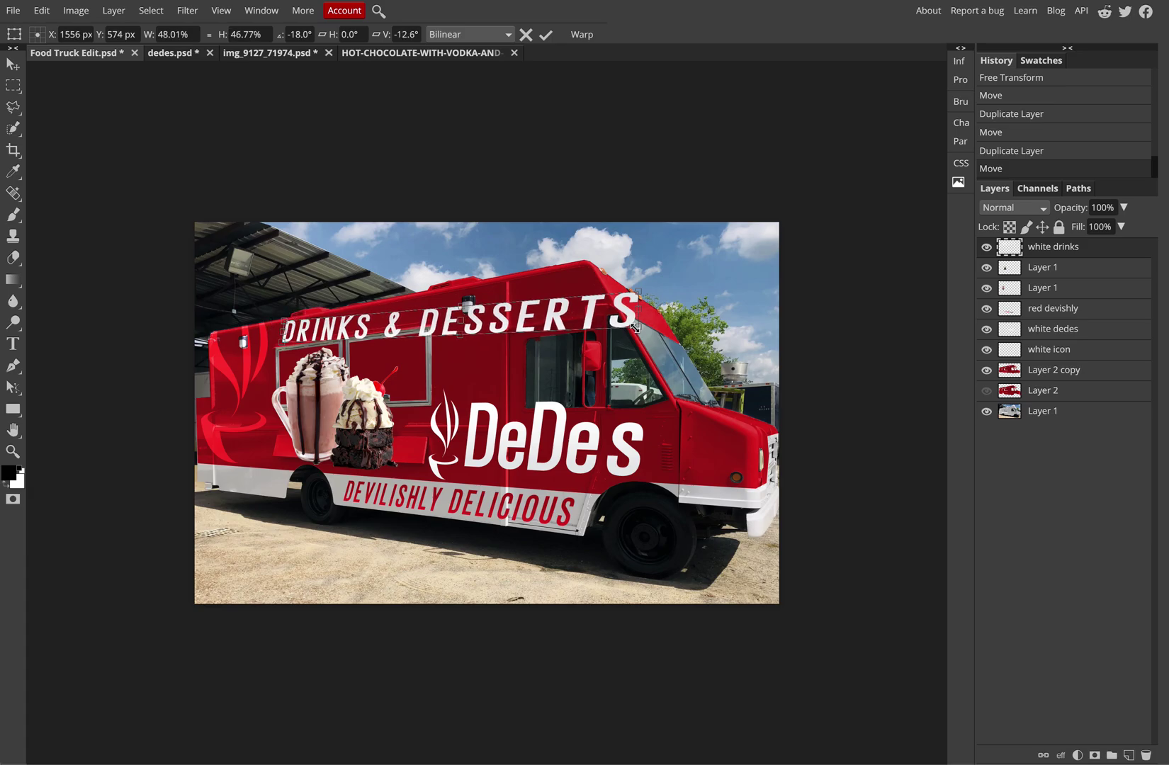
pyautogui.moveTo(634, 328); pyautogui.dragTo(444, 298)
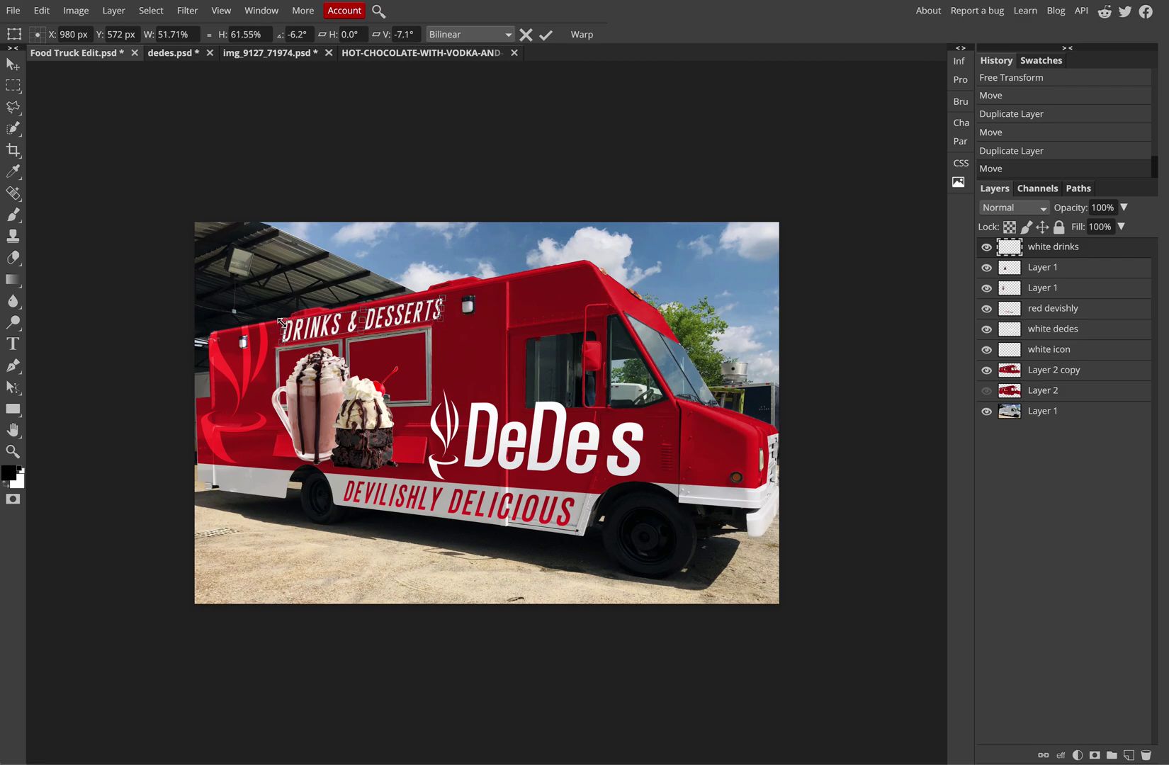
pyautogui.moveTo(281, 323); pyautogui.dragTo(285, 324)
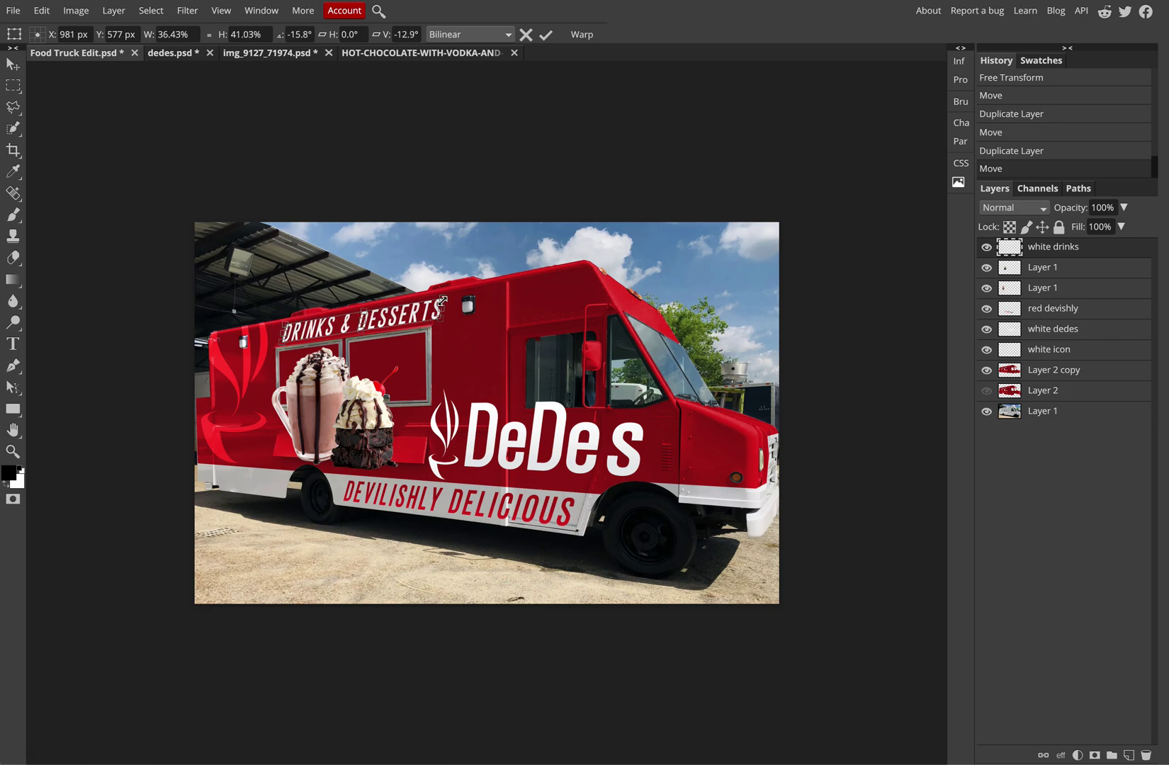
pyautogui.moveTo(442, 301); pyautogui.dragTo(441, 317)
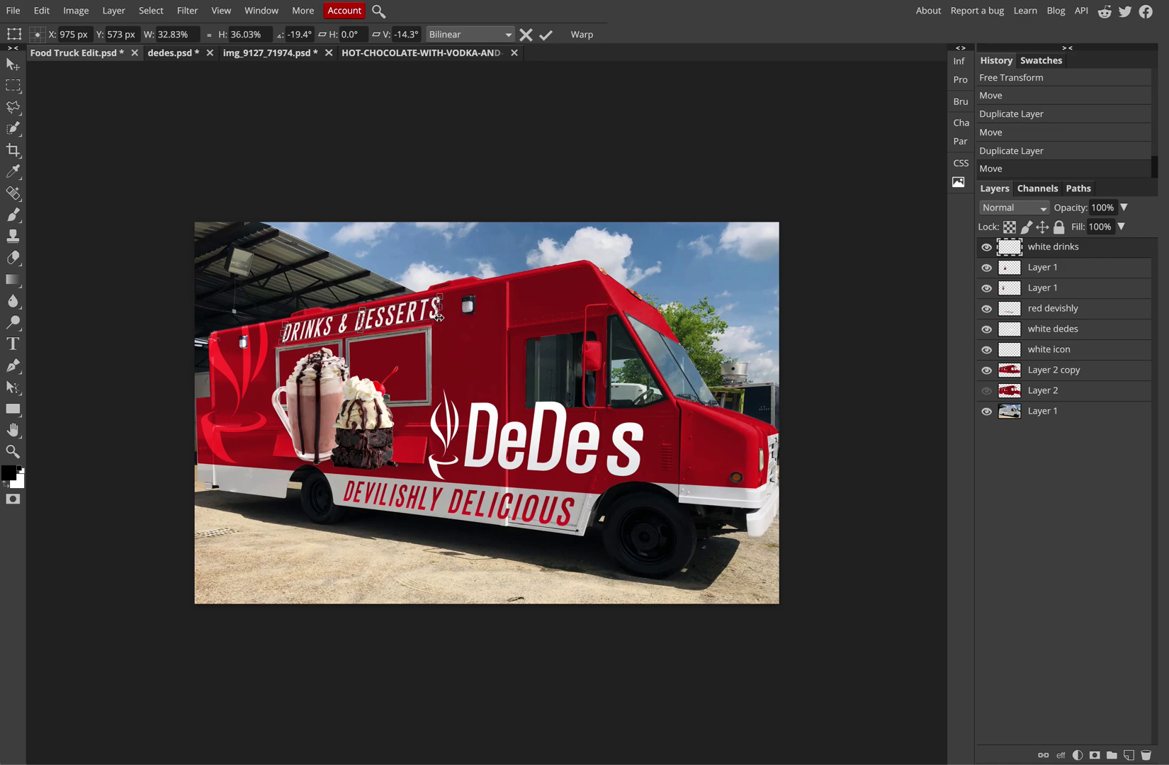
pyautogui.press('Return')
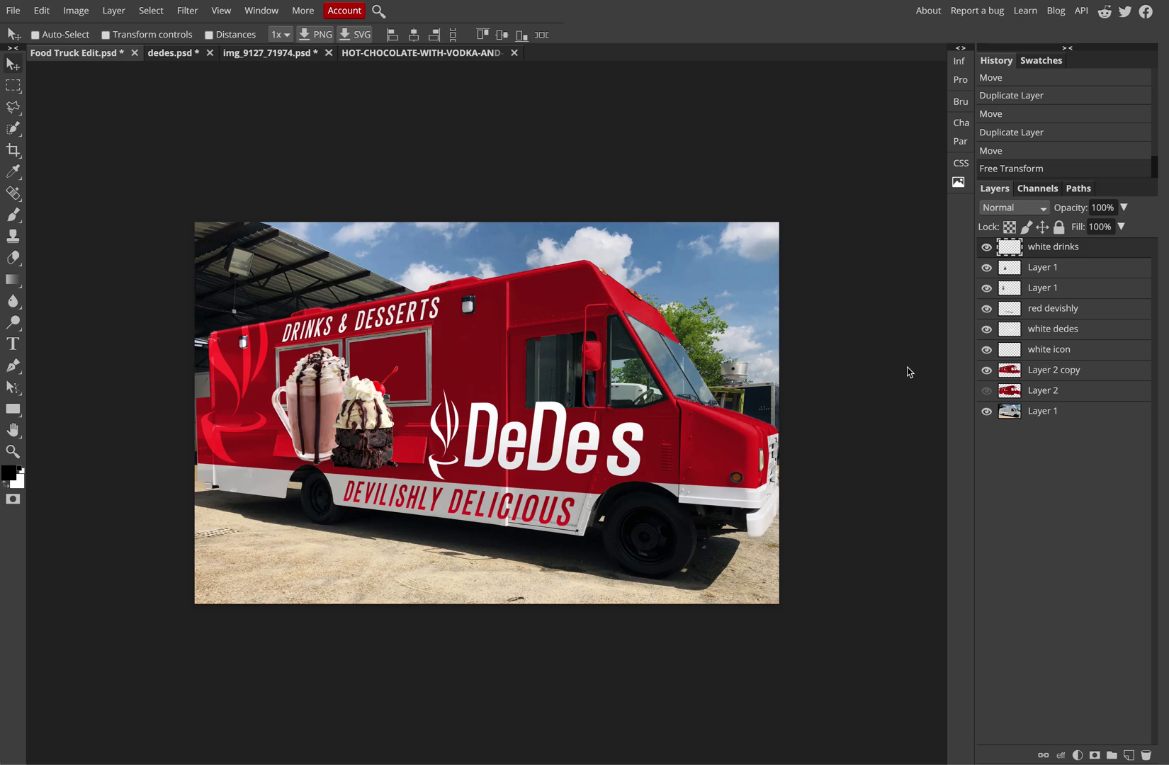
# Nudge the white DRINKS & DESSERTS text into position in the dedes logo document.
pyautogui.click(164, 53)
pyautogui.click(255, 405)
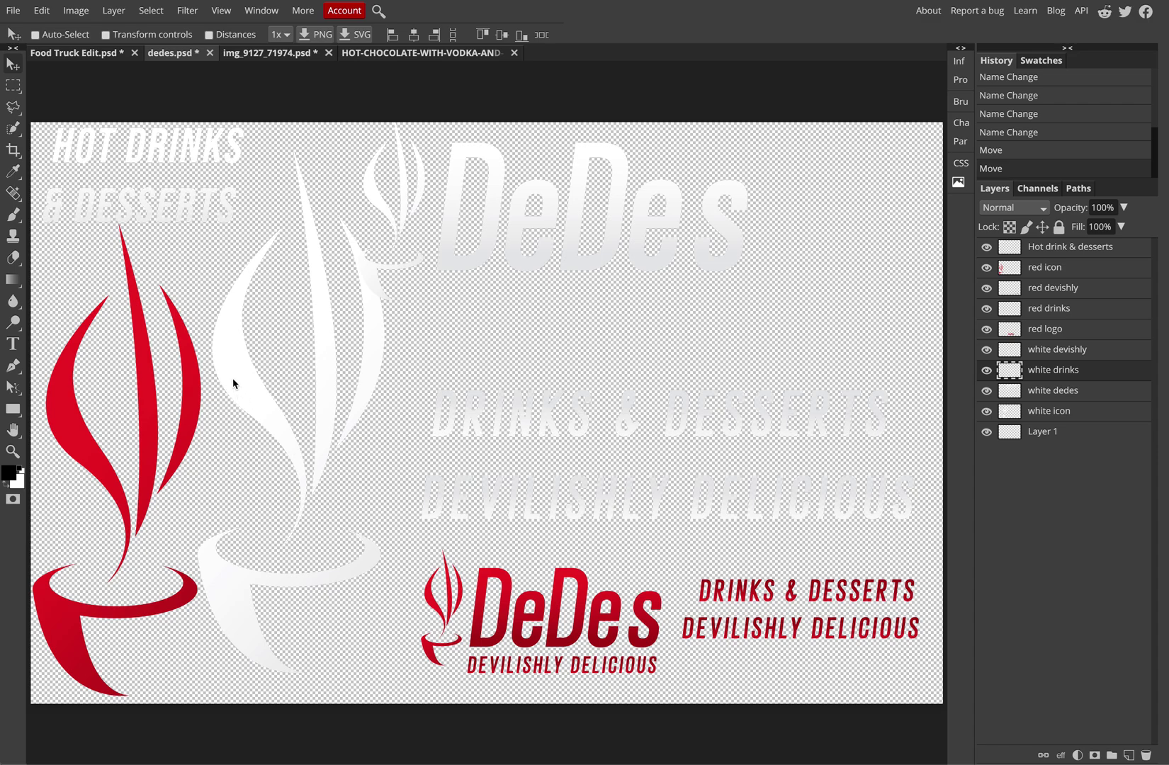
pyautogui.moveTo(233, 380); pyautogui.dragTo(235, 385)
pyautogui.moveTo(230, 358)
pyautogui.mouseDown()
pyautogui.moveTo(255, 295)
pyautogui.moveTo(241, 350)
pyautogui.mouseUp()
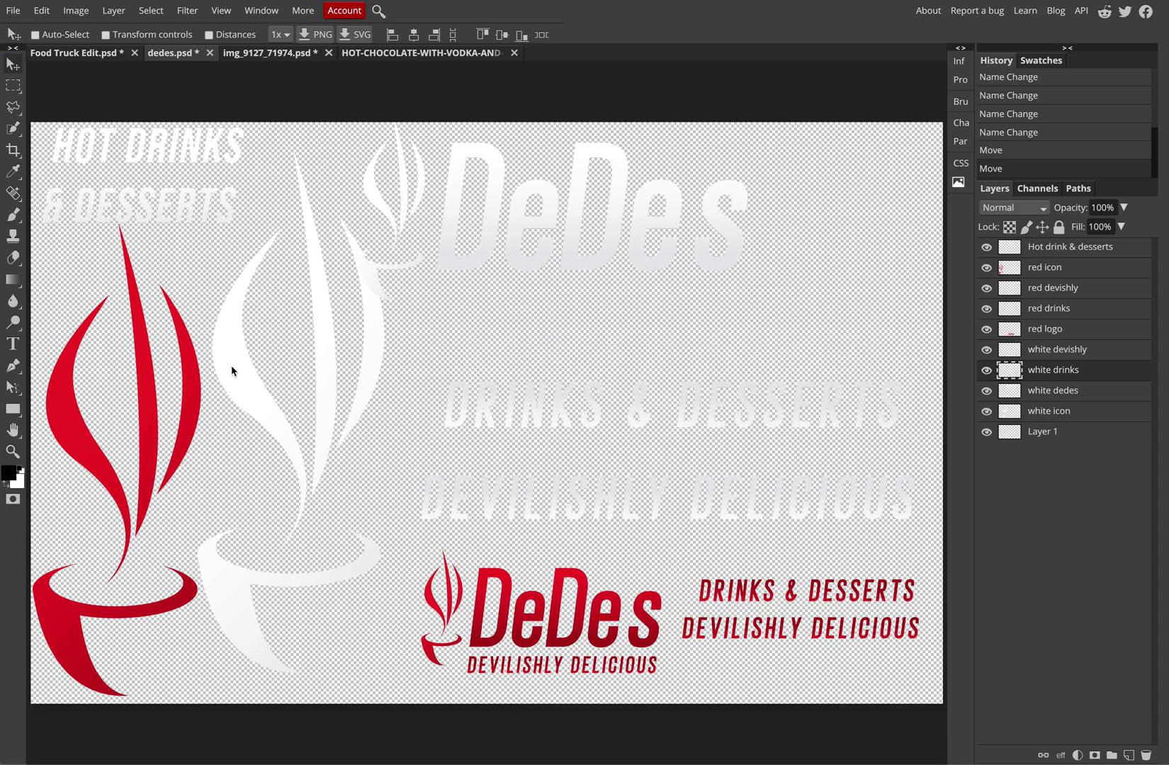
pyautogui.moveTo(230, 367)
pyautogui.mouseDown()
pyautogui.moveTo(252, 367)
pyautogui.moveTo(209, 362)
pyautogui.mouseUp()
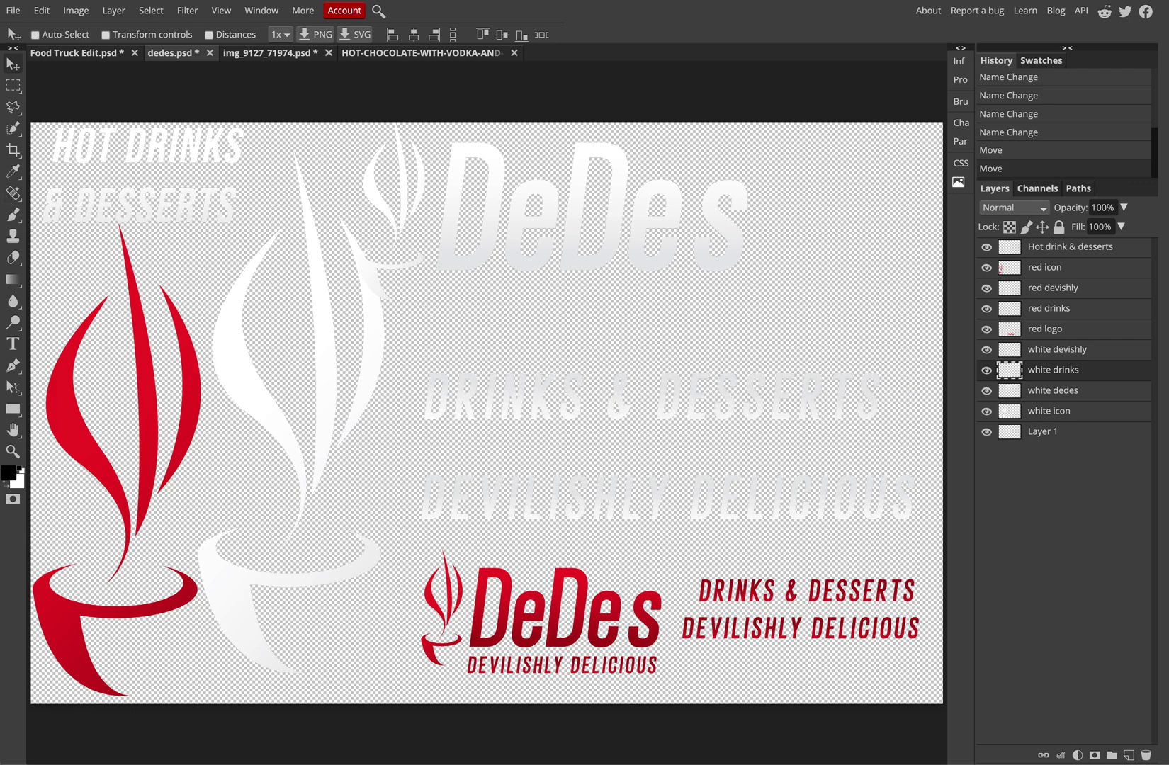
# With Auto-Select on, copy the large white flame icon from dedes onto the food truck mockup.
pyautogui.click(35, 35)
pyautogui.click(225, 345)
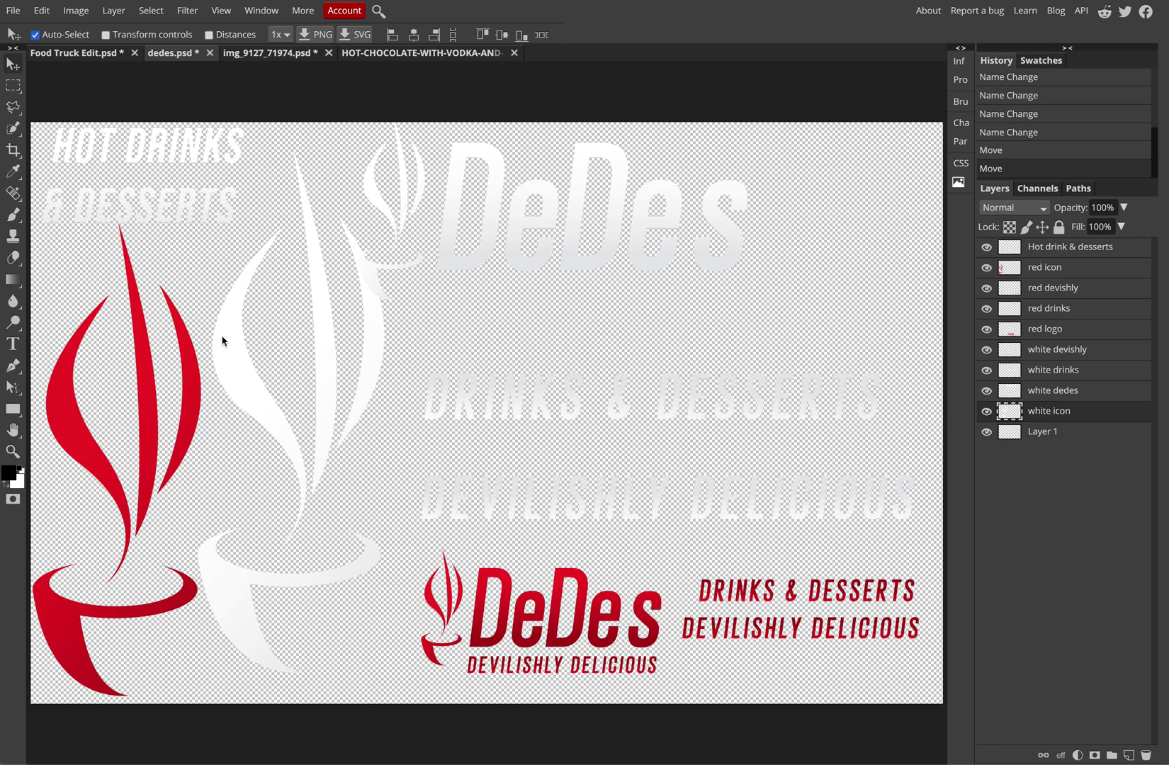
pyautogui.moveTo(222, 341); pyautogui.dragTo(454, 265)
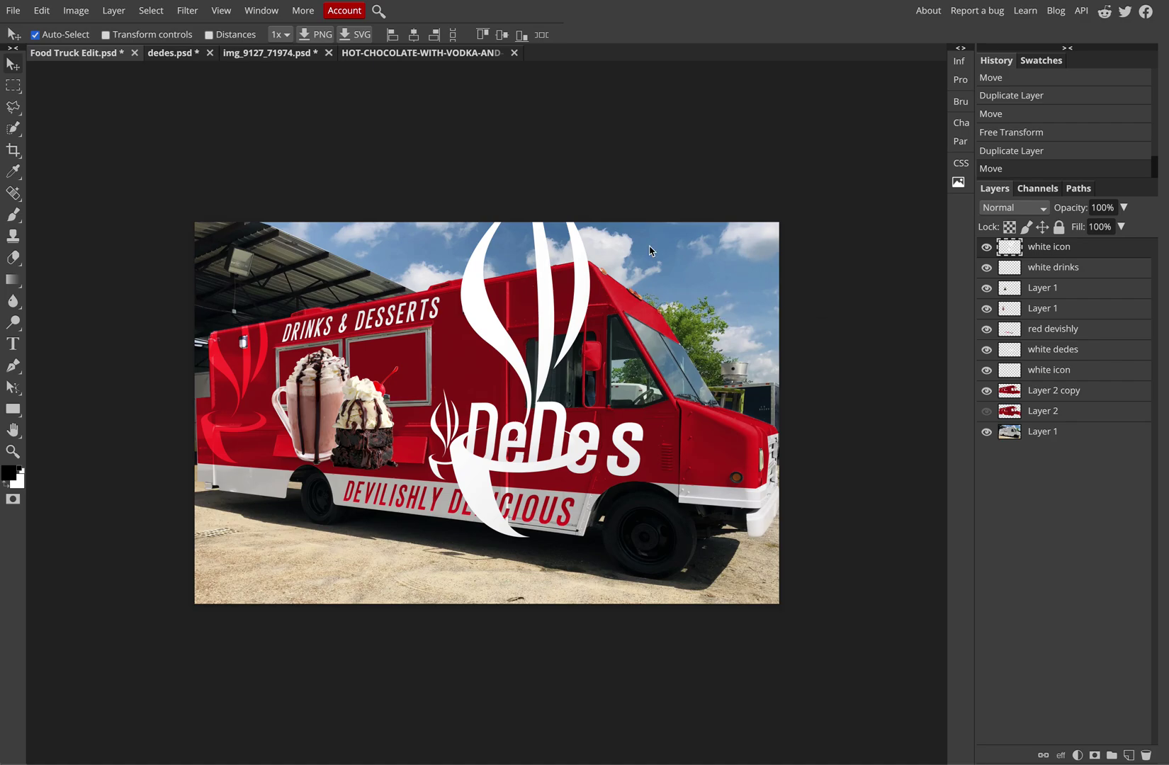
# Rotate the white flame icon to about -126°, scale it to about two-thirds, and place it on the truck front.
pyautogui.click(44, 11)
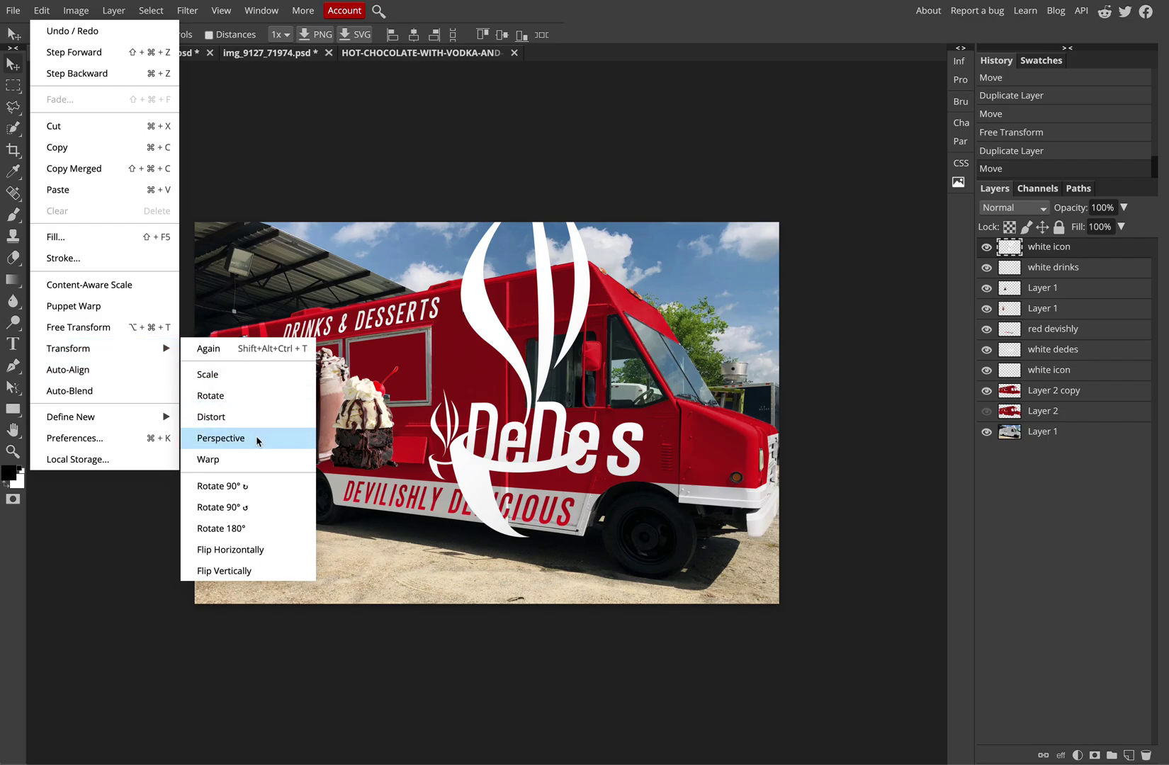
pyautogui.click(106, 325)
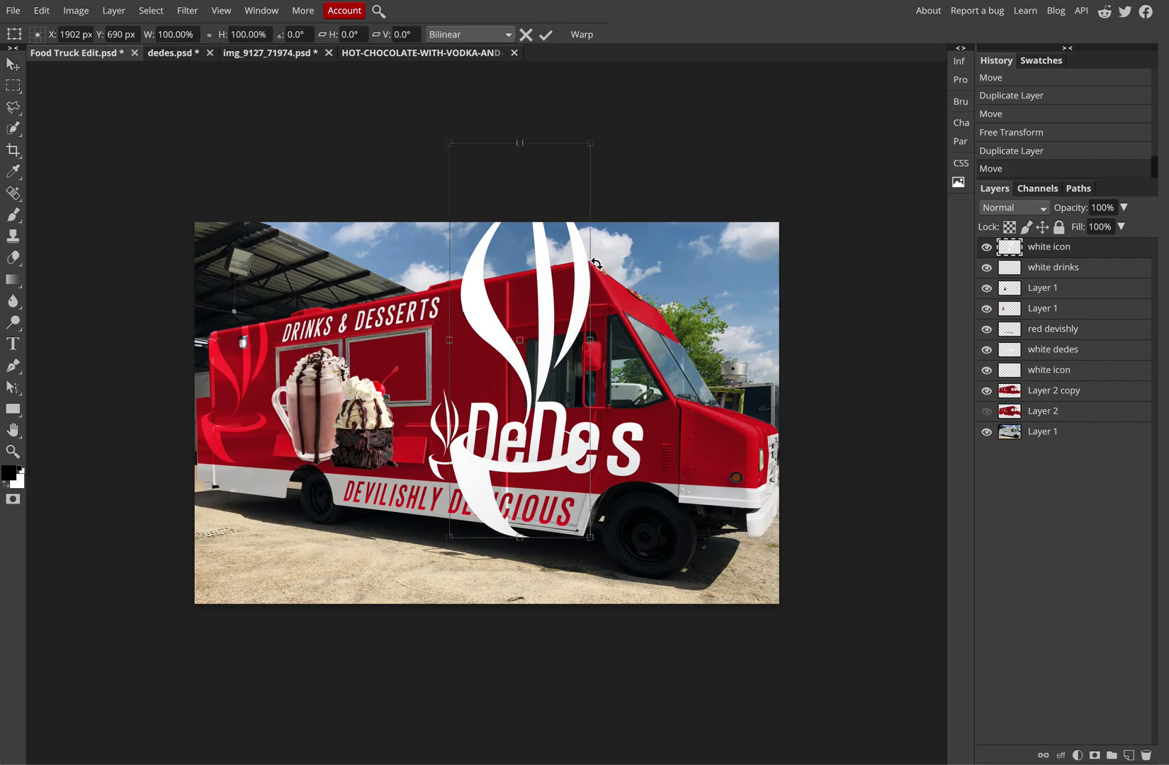
pyautogui.moveTo(594, 126); pyautogui.dragTo(378, 455)
pyautogui.moveTo(464, 548); pyautogui.dragTo(500, 406)
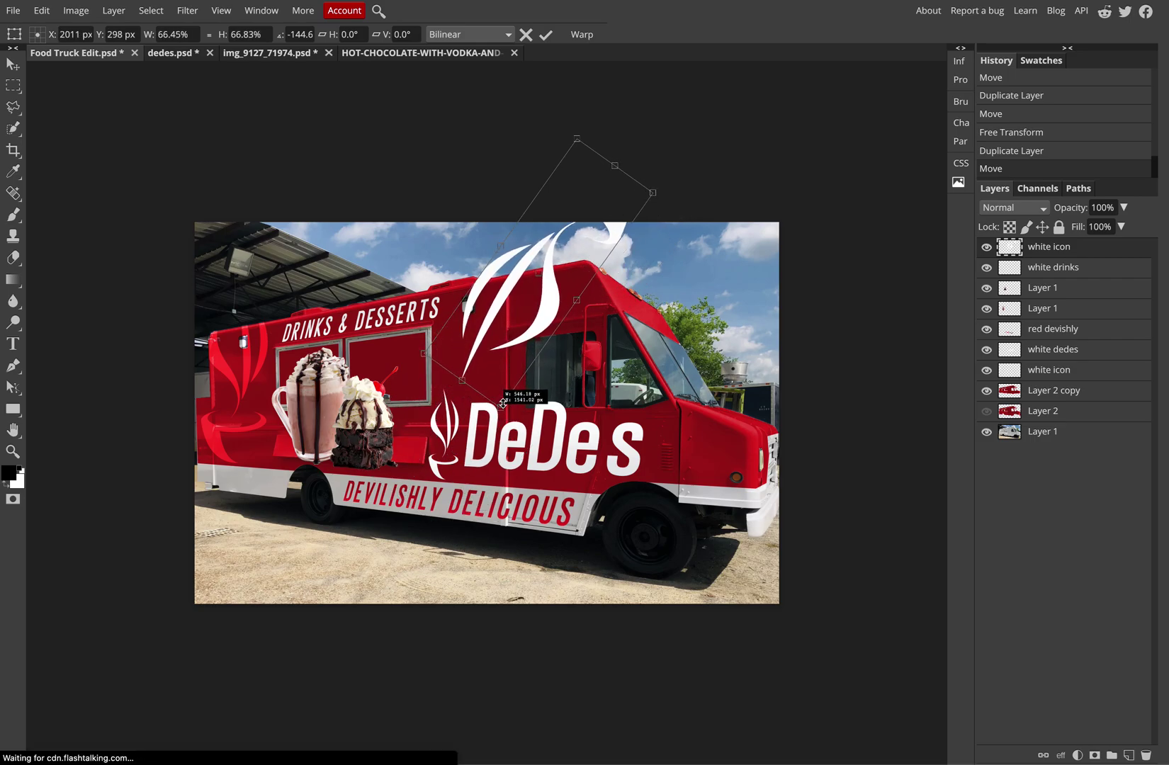
pyautogui.moveTo(636, 159); pyautogui.dragTo(667, 225)
pyautogui.moveTo(528, 264); pyautogui.dragTo(565, 281)
pyautogui.press('Return')
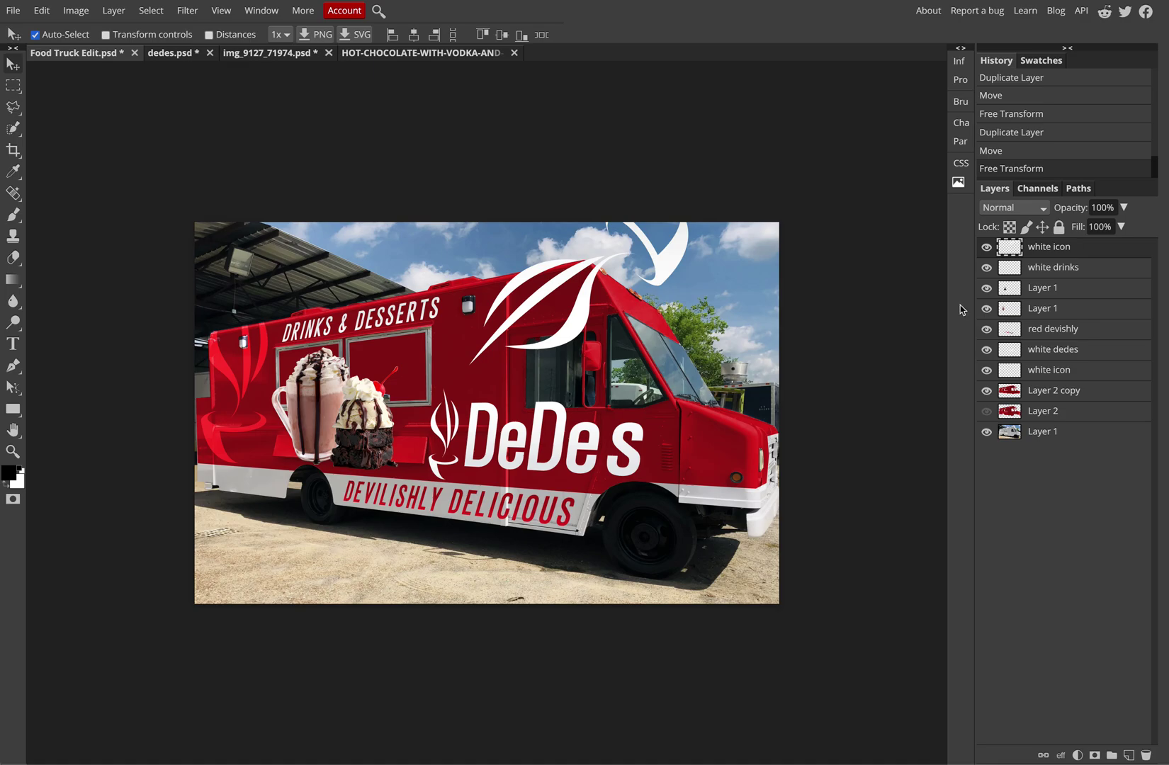
# Set the front flame icon to Overlay blend mode at about half opacity.
pyautogui.moveTo(1104, 211); pyautogui.dragTo(1045, 219)
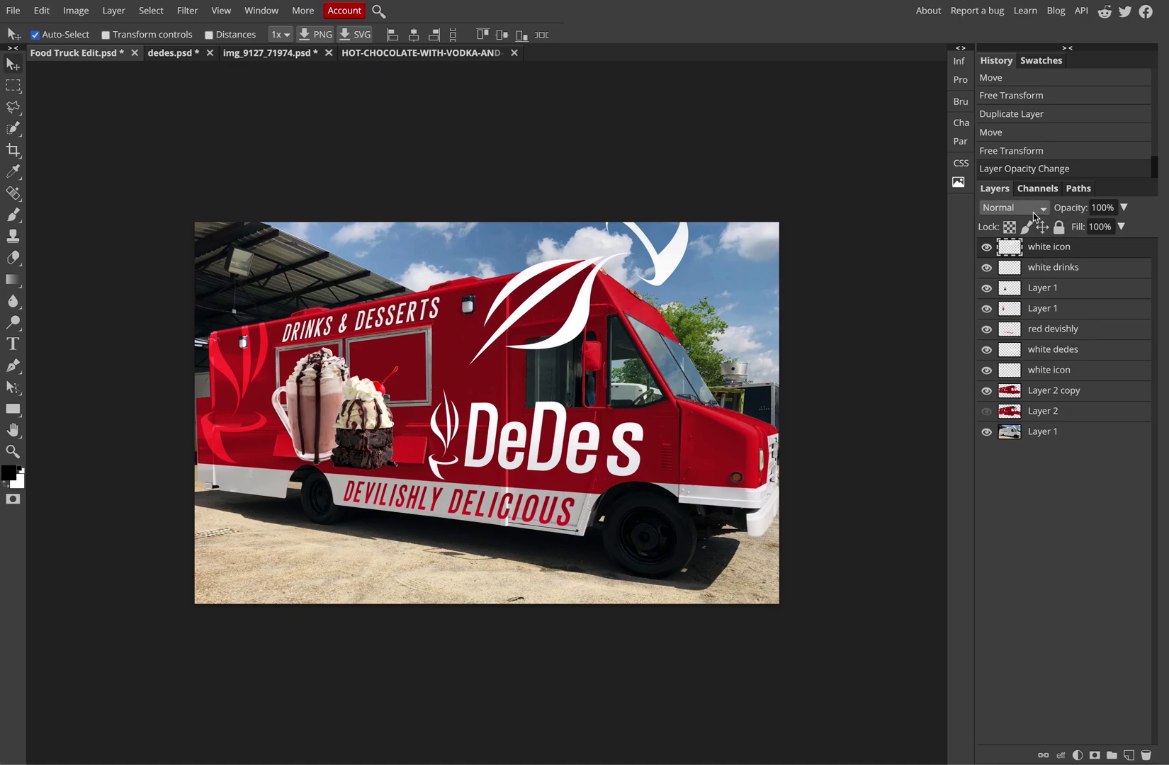
pyautogui.click(1035, 211)
pyautogui.click(1023, 393)
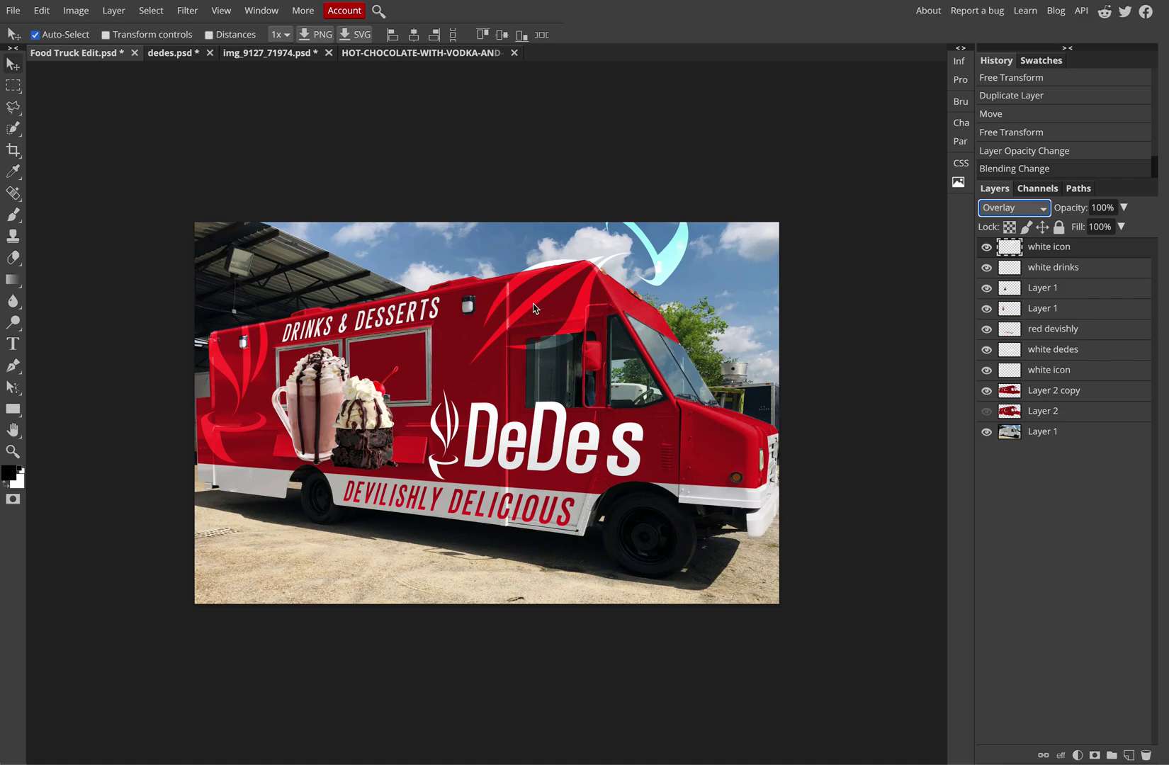
pyautogui.moveTo(534, 307); pyautogui.dragTo(525, 308)
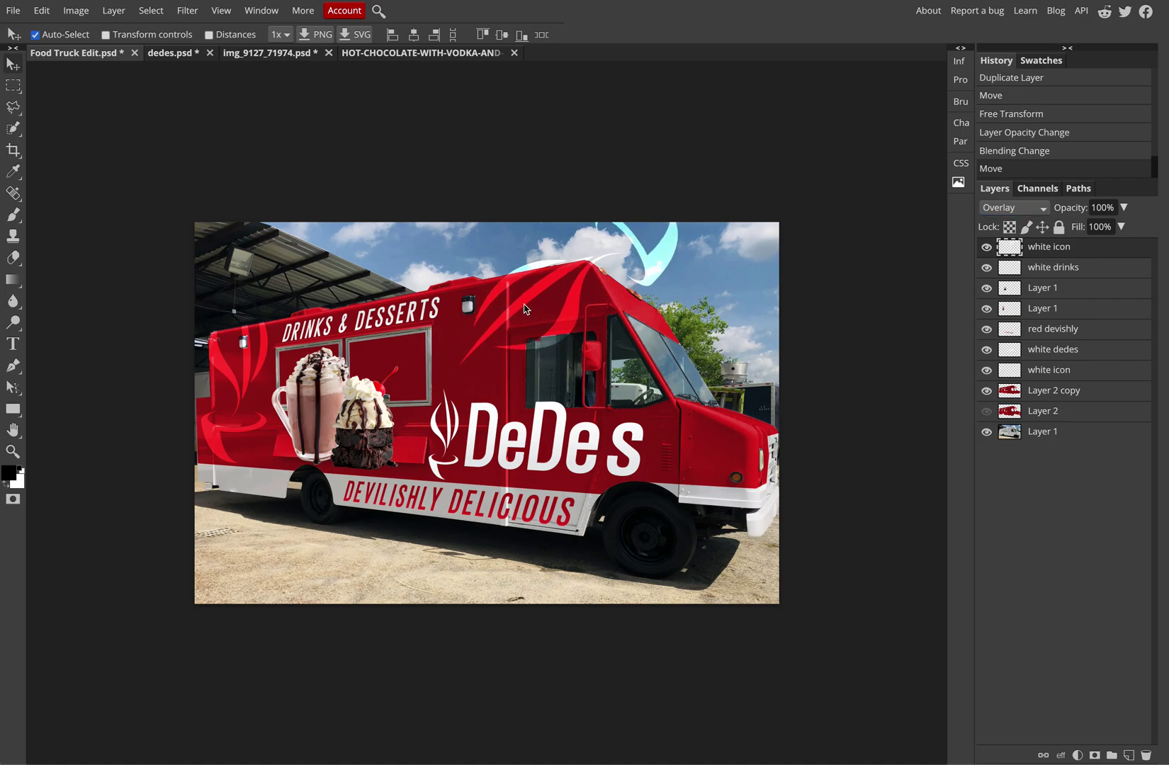
pyautogui.moveTo(1123, 208); pyautogui.dragTo(1091, 234)
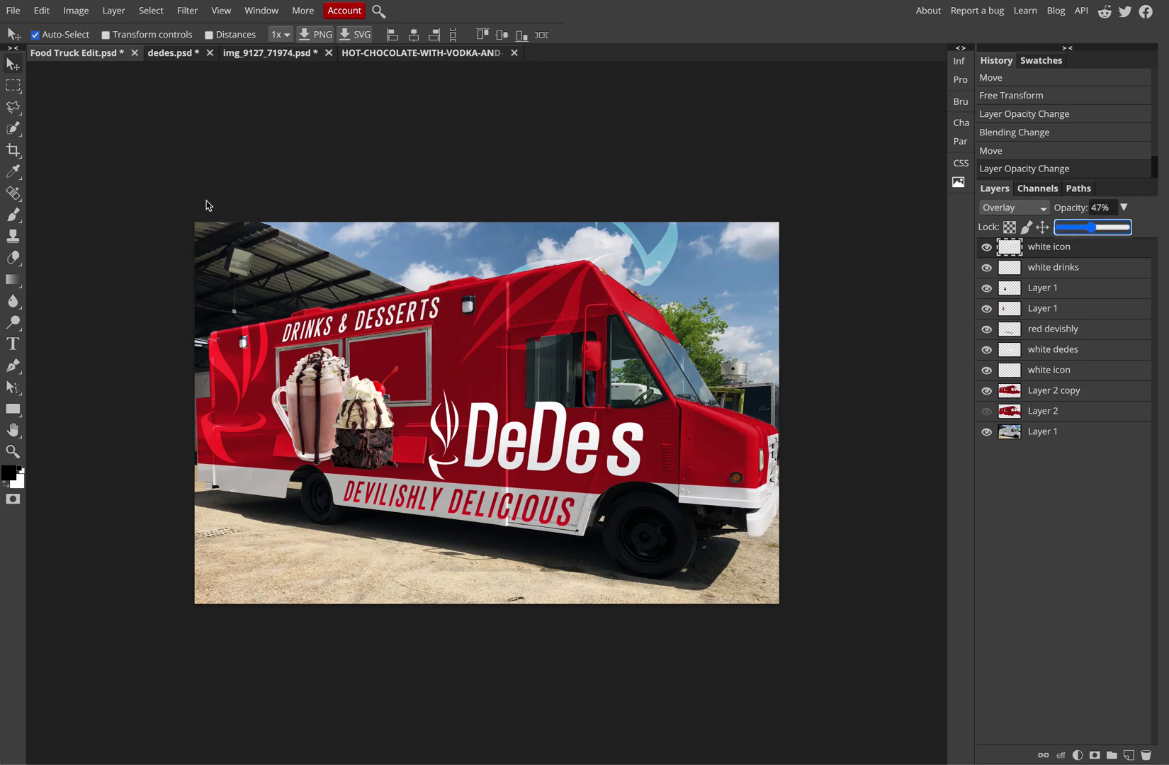
# Delete the part of the flame icon sticking above the roof using a polygonal lasso selection.
pyautogui.click(13, 86)
pyautogui.click(12, 105)
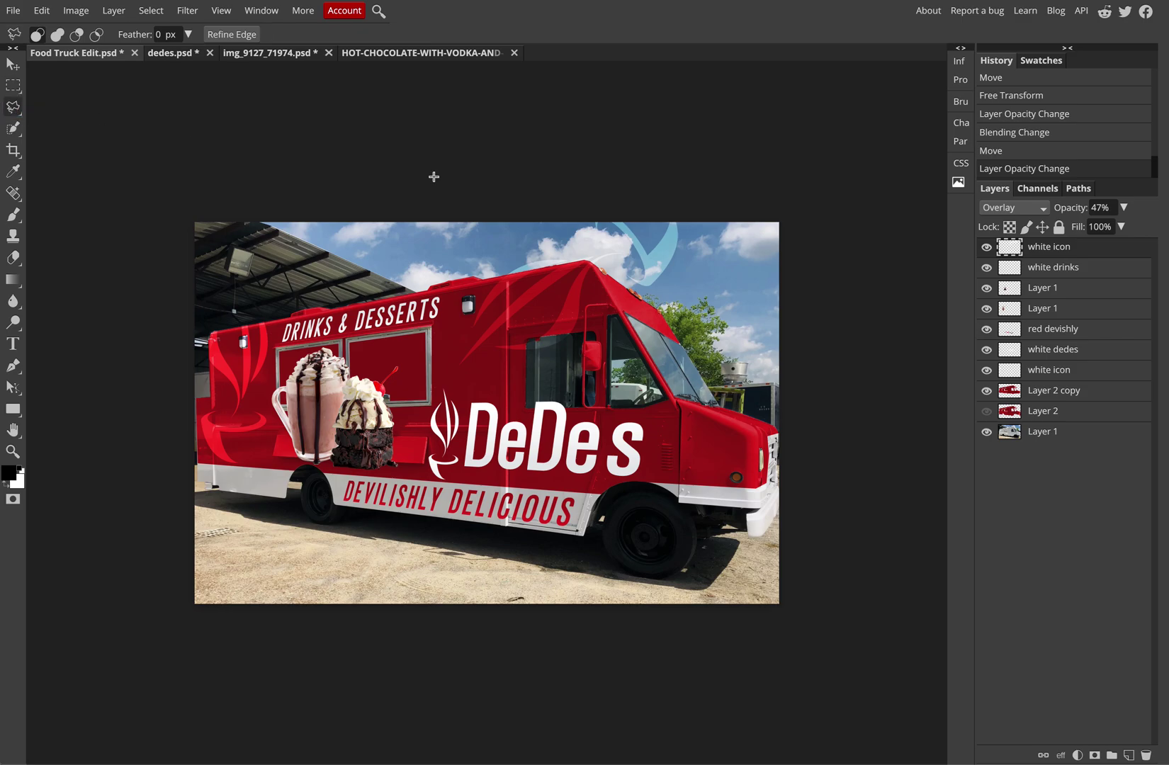
pyautogui.click(595, 267)
pyautogui.click(656, 297)
pyautogui.click(680, 211)
pyautogui.click(496, 202)
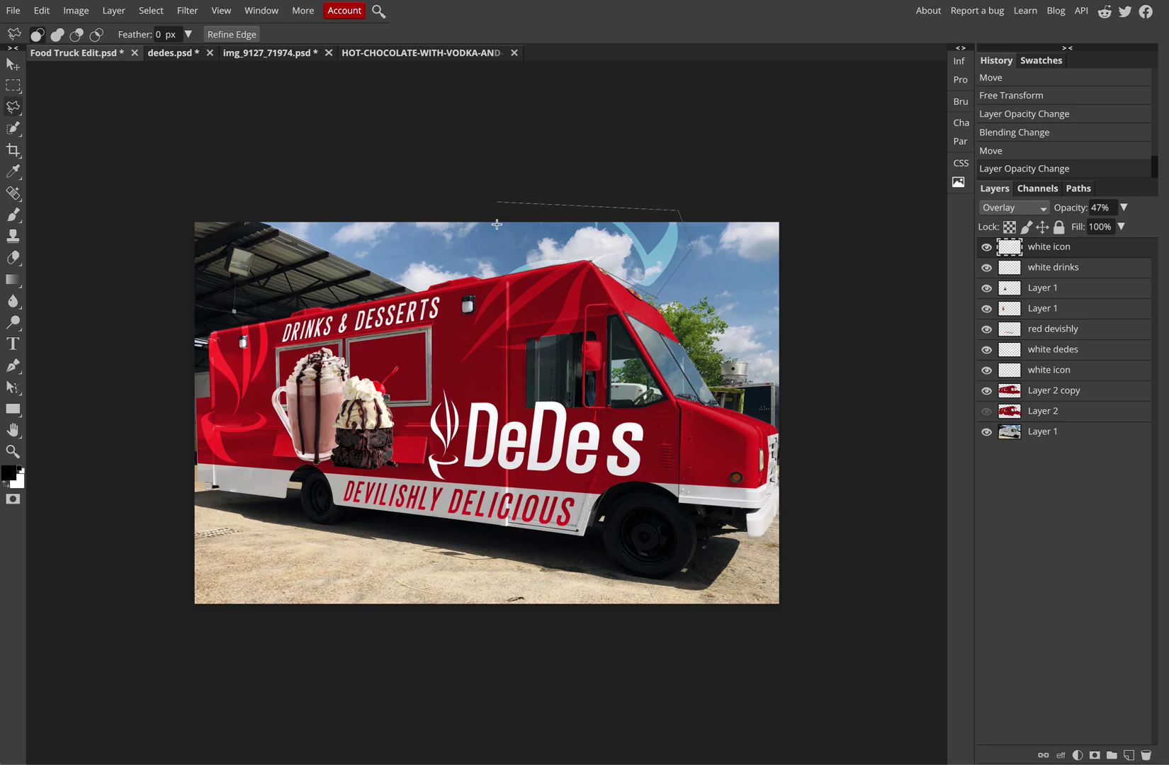
pyautogui.click(502, 276)
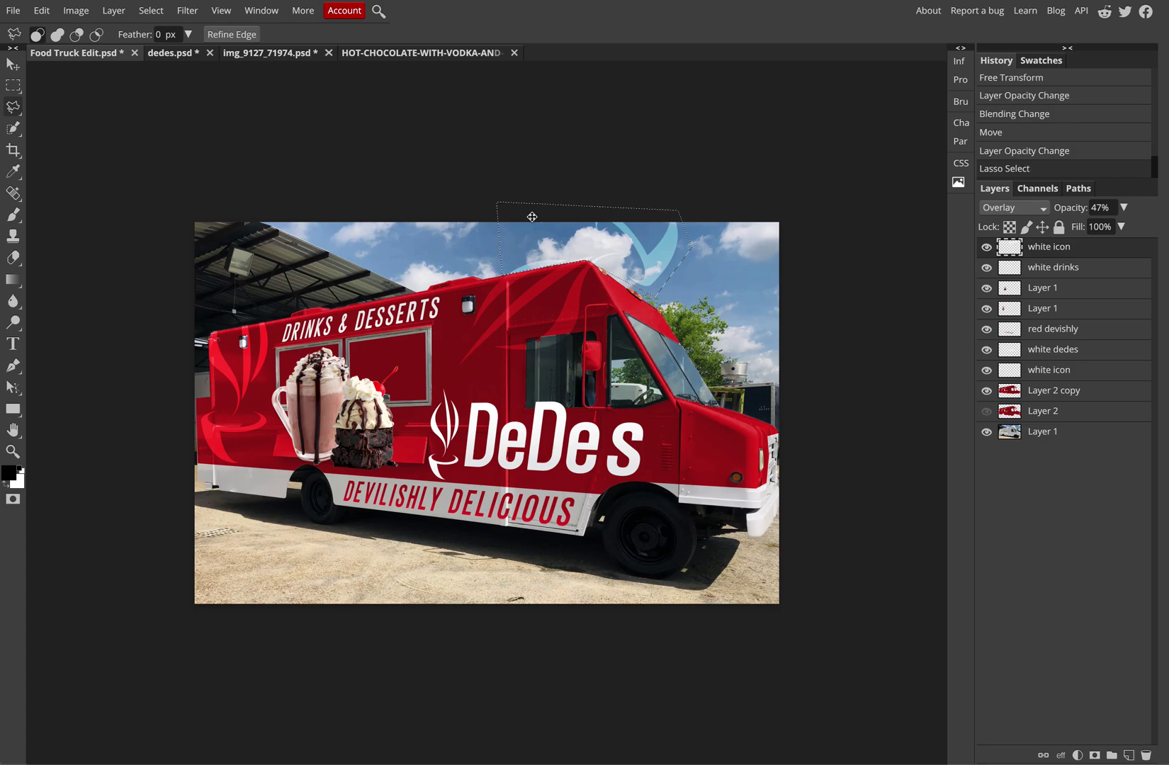
pyautogui.press('Delete')
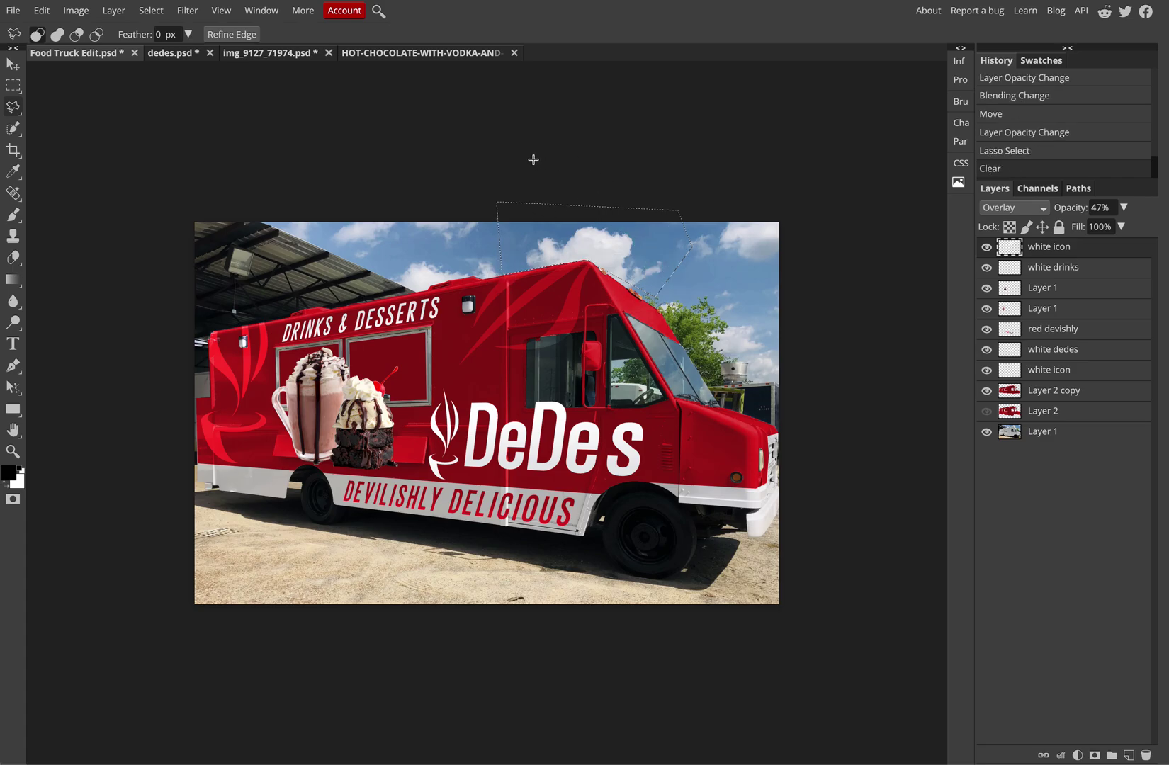
pyautogui.hotkey('ctrl', 'd')
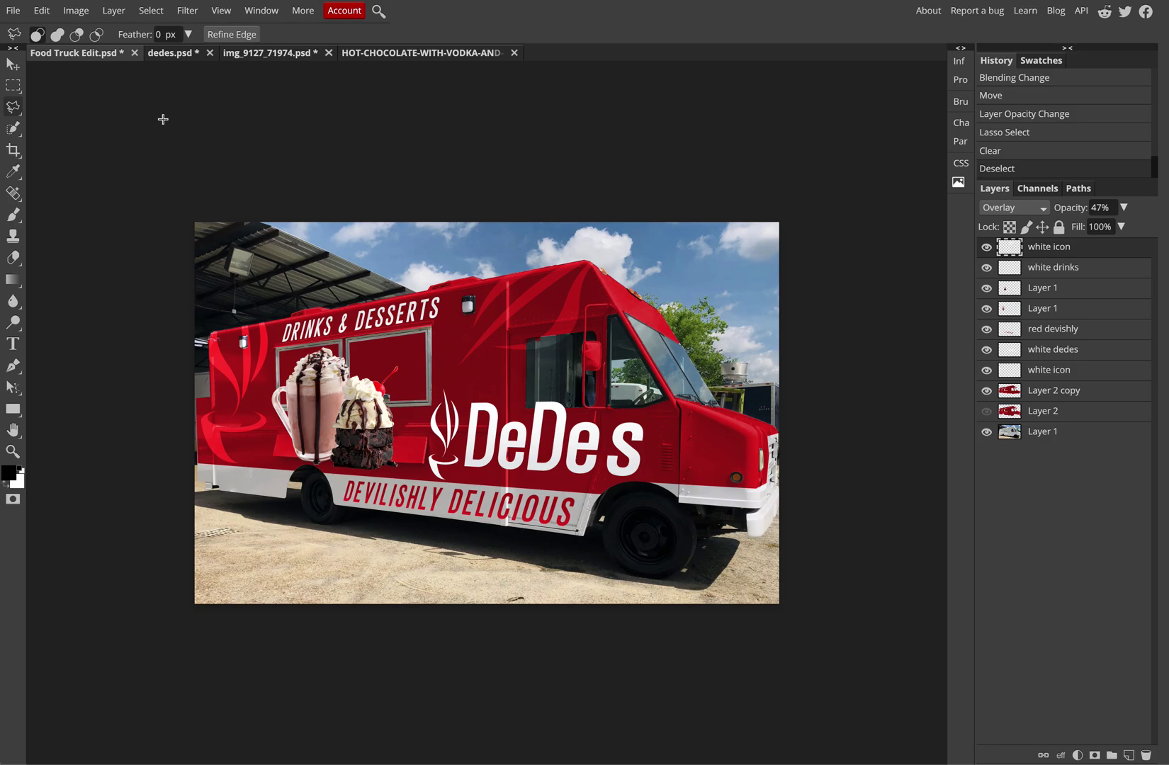
# Lower the opacity of the rear flame graphic on the truck.
pyautogui.click(13, 65)
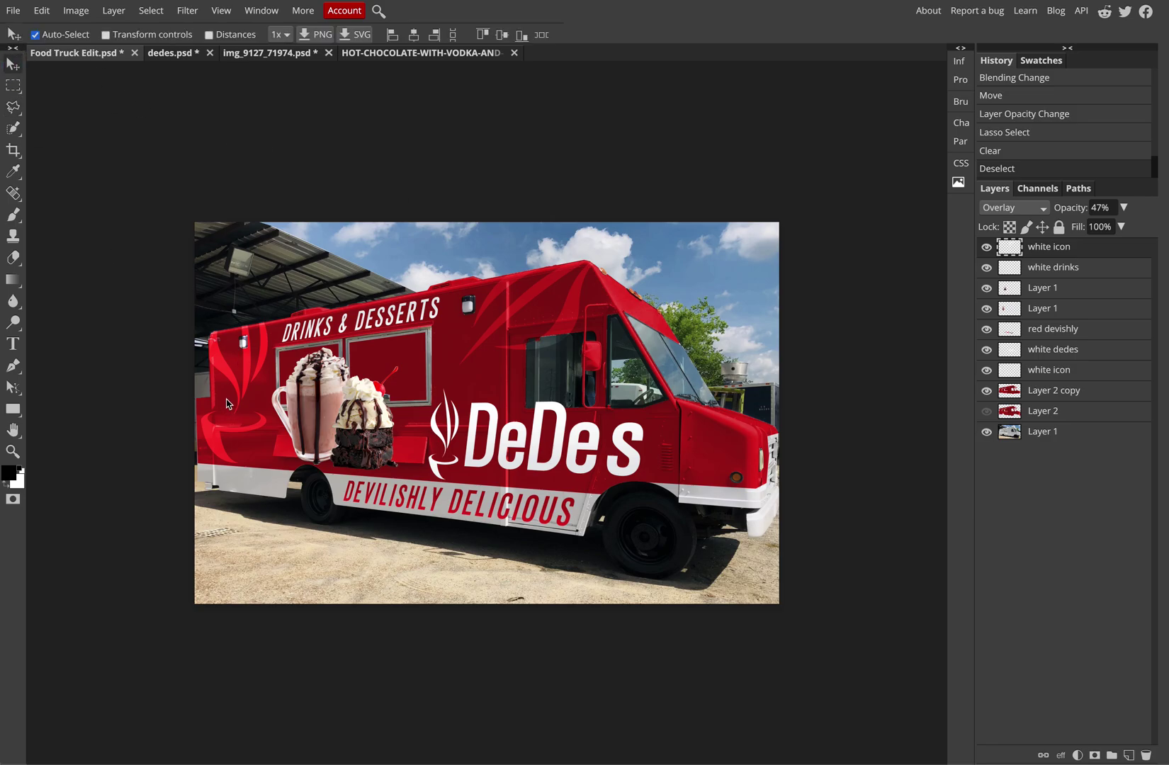
pyautogui.click(219, 365)
pyautogui.click(1124, 208)
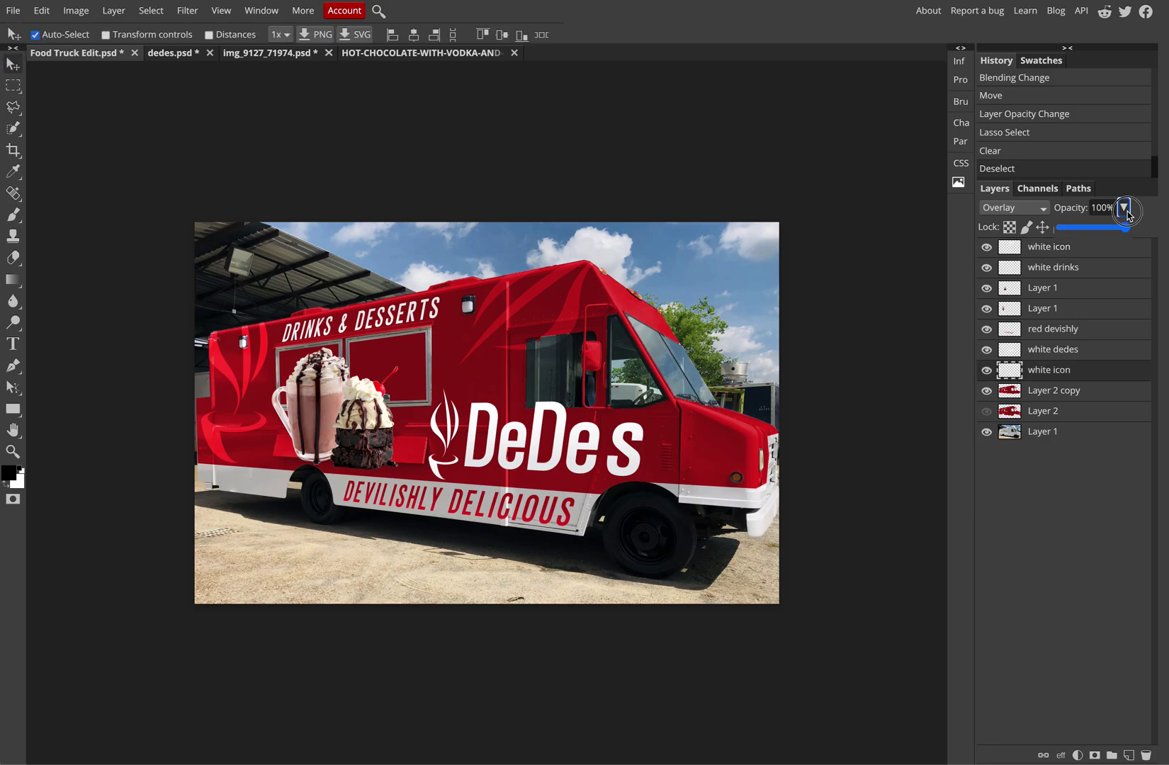
pyautogui.moveTo(1106, 232); pyautogui.dragTo(1084, 232)
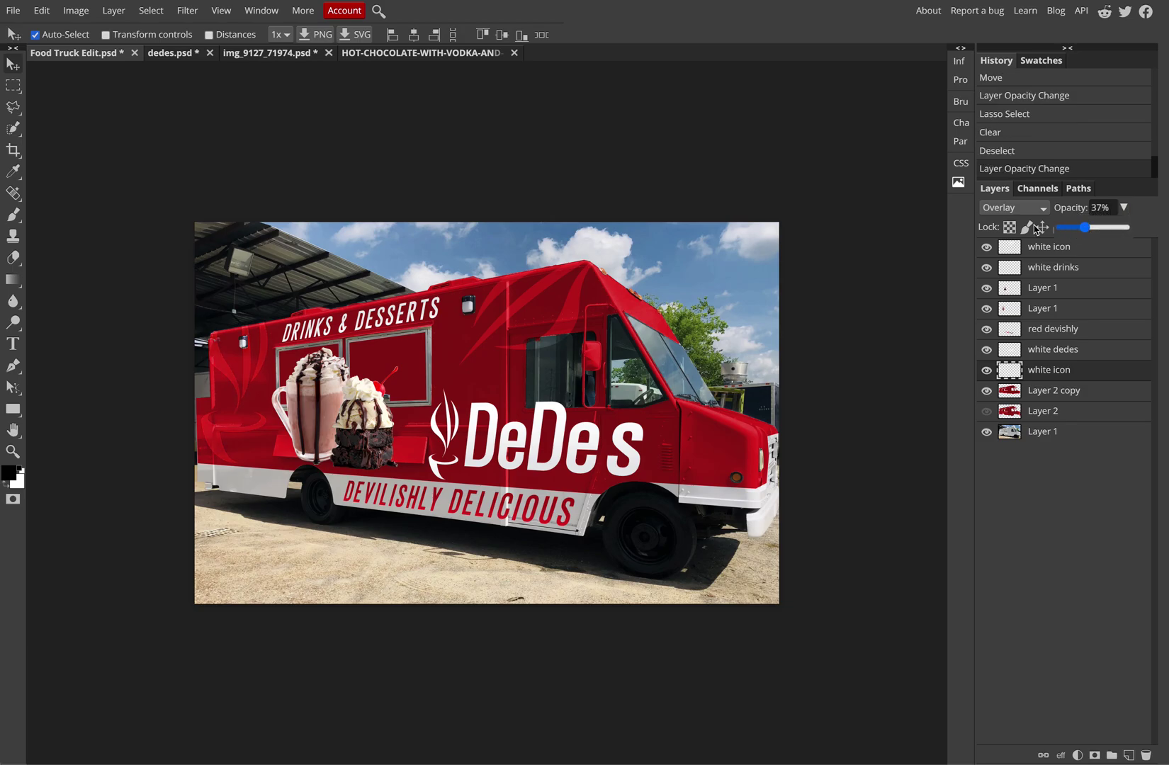
# Save the mockup as the PSD file Food Truck Edit.psd, then reopen the File menu.
pyautogui.click(14, 12)
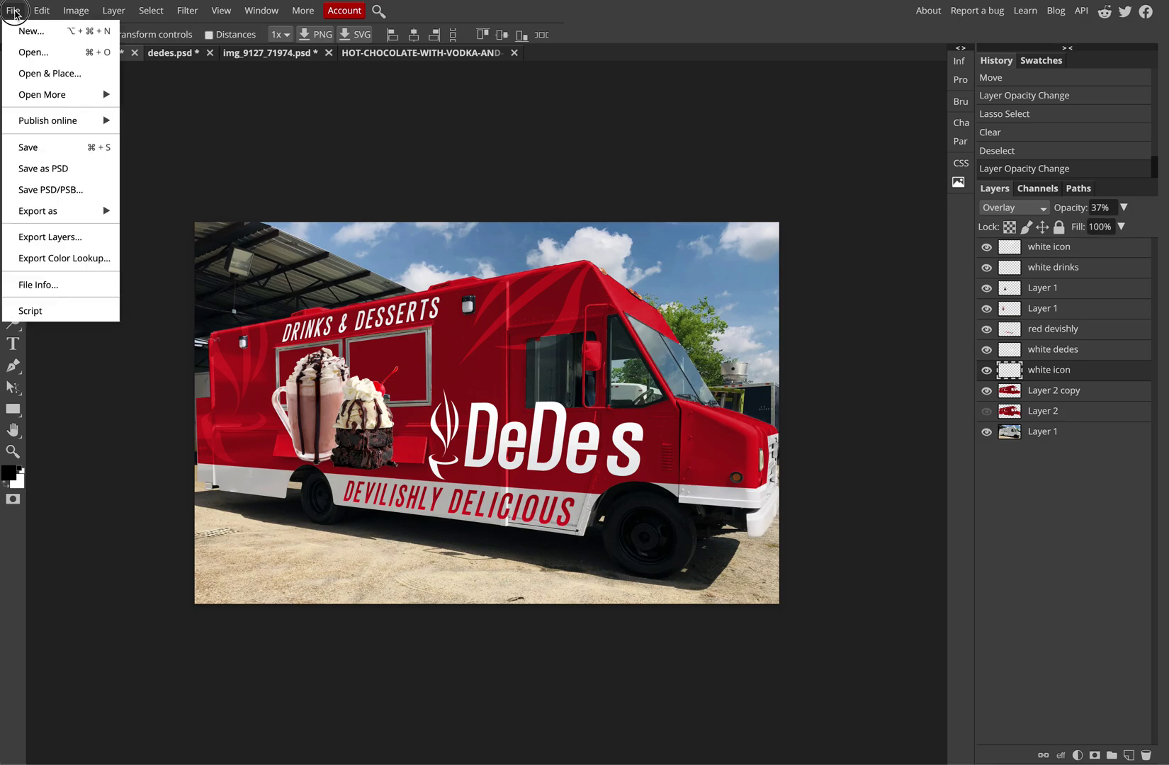
pyautogui.click(43, 168)
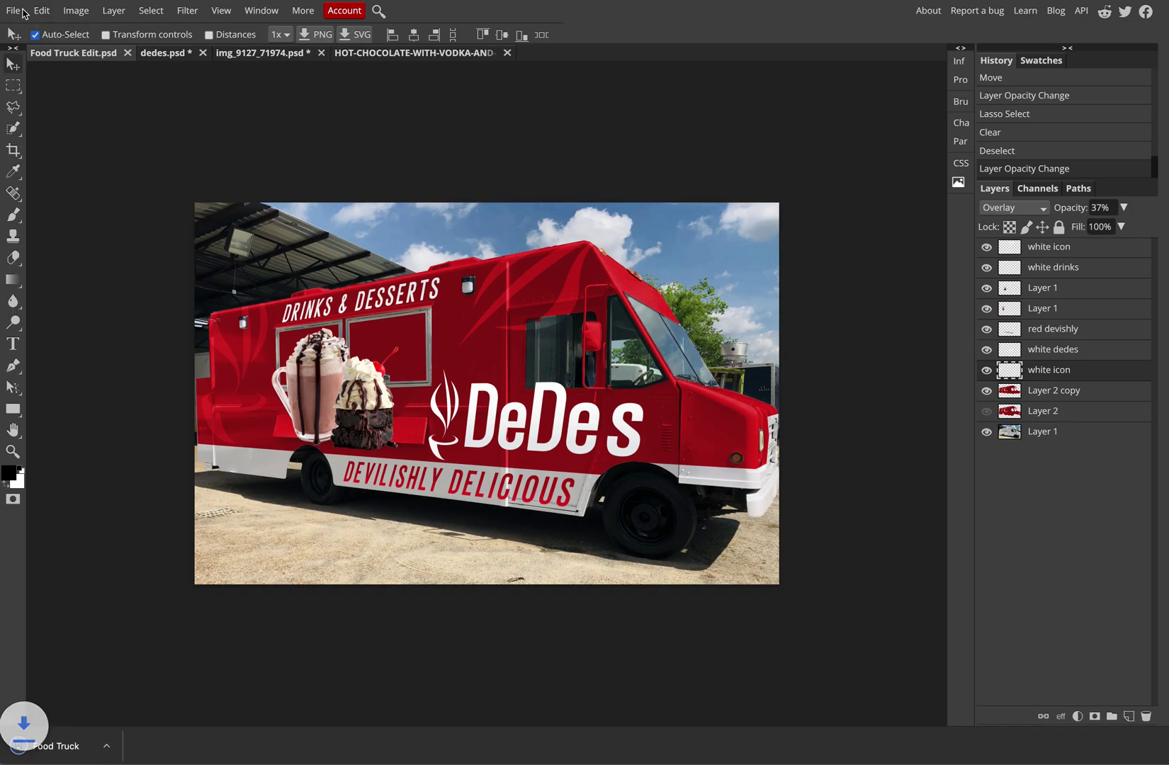
pyautogui.click(13, 12)
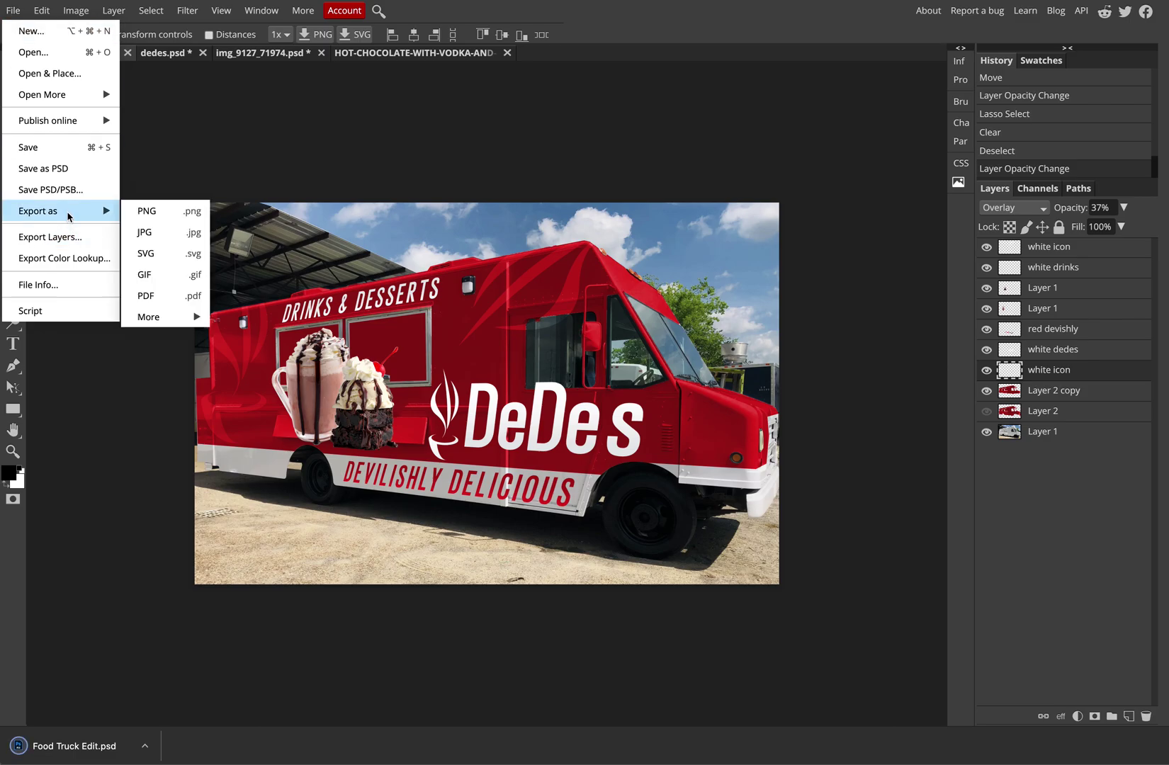